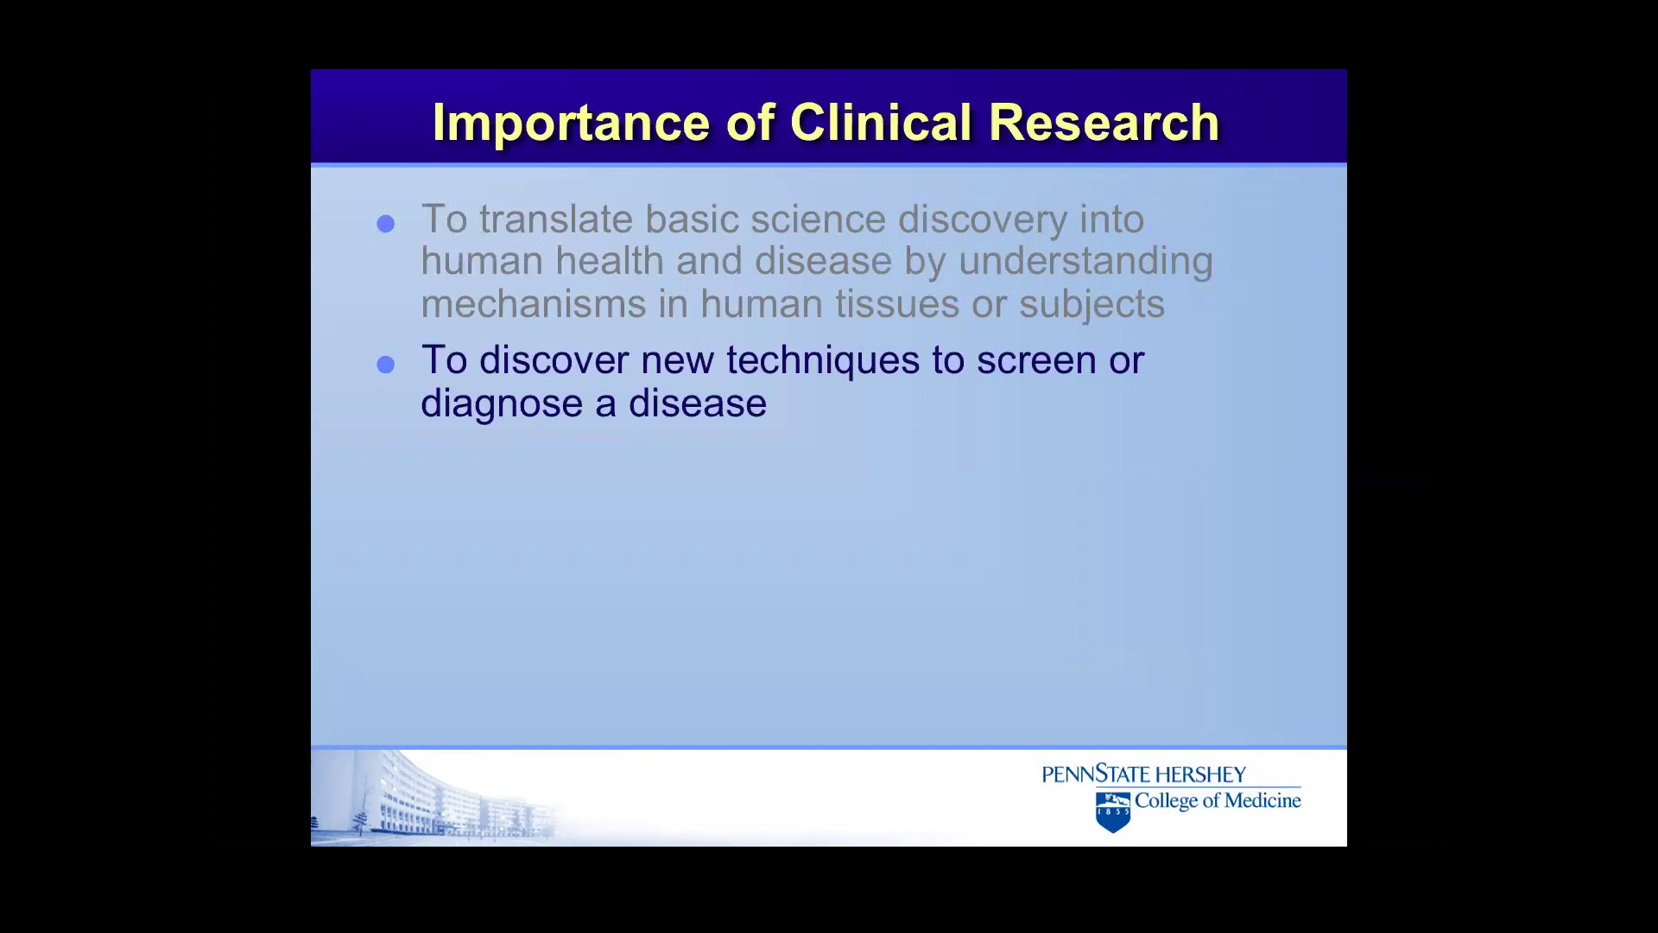
Reveal the Importance of Clinical Research bullets on testing new surgical techniques and bringing drugs to market
key("Right")
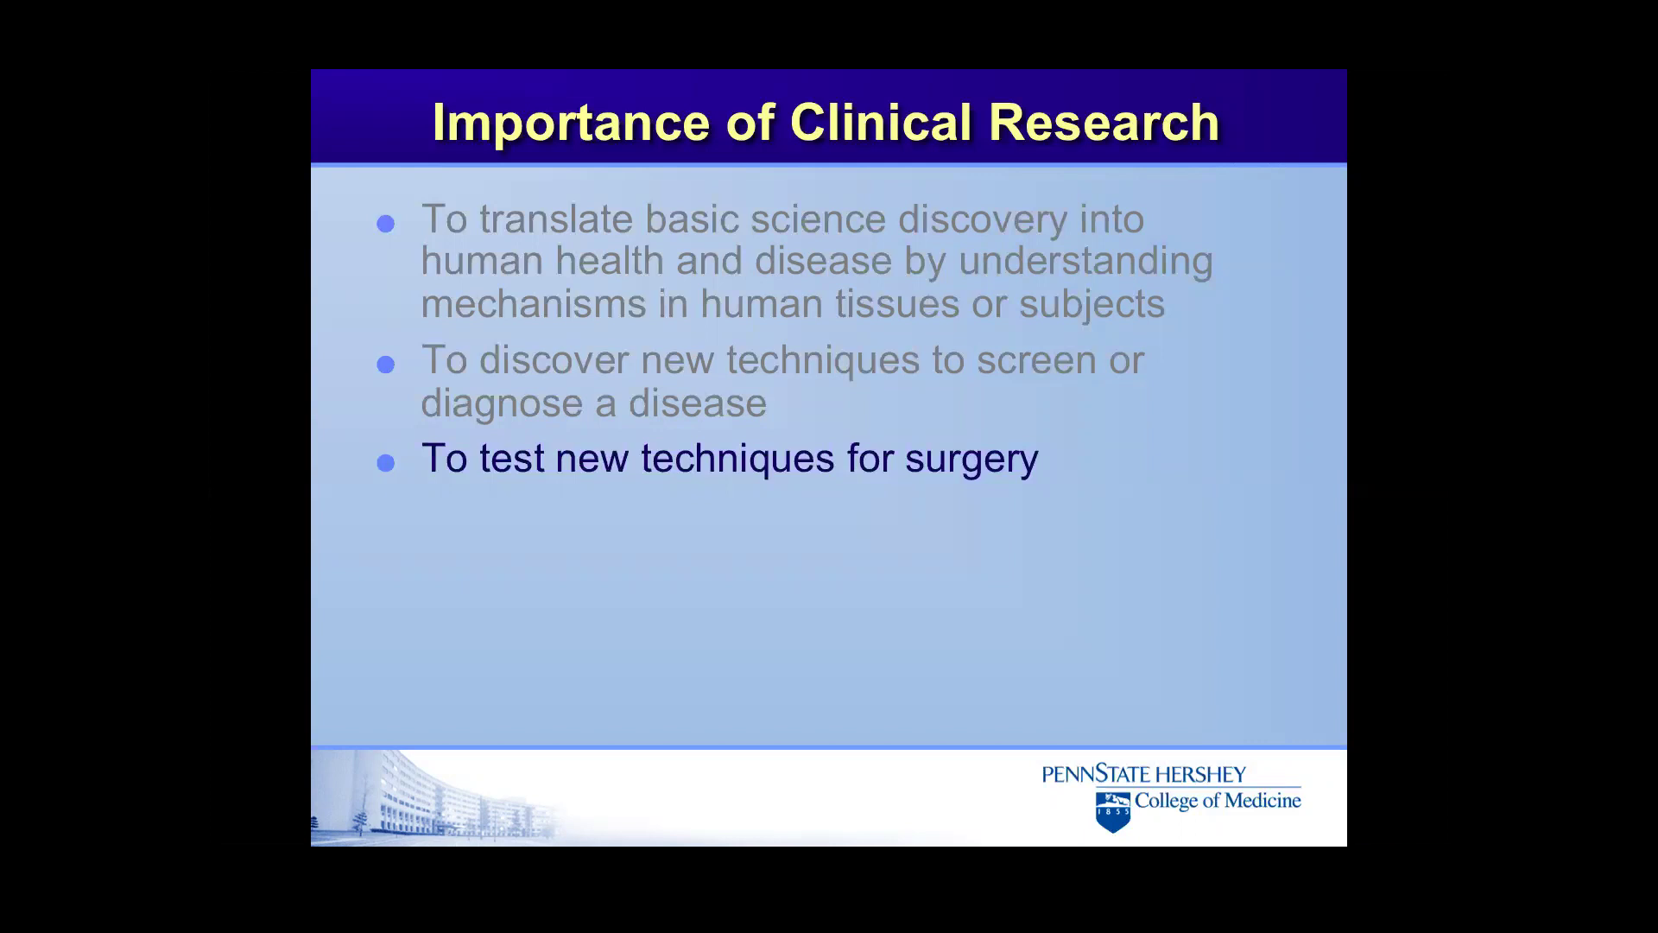
key("Right")
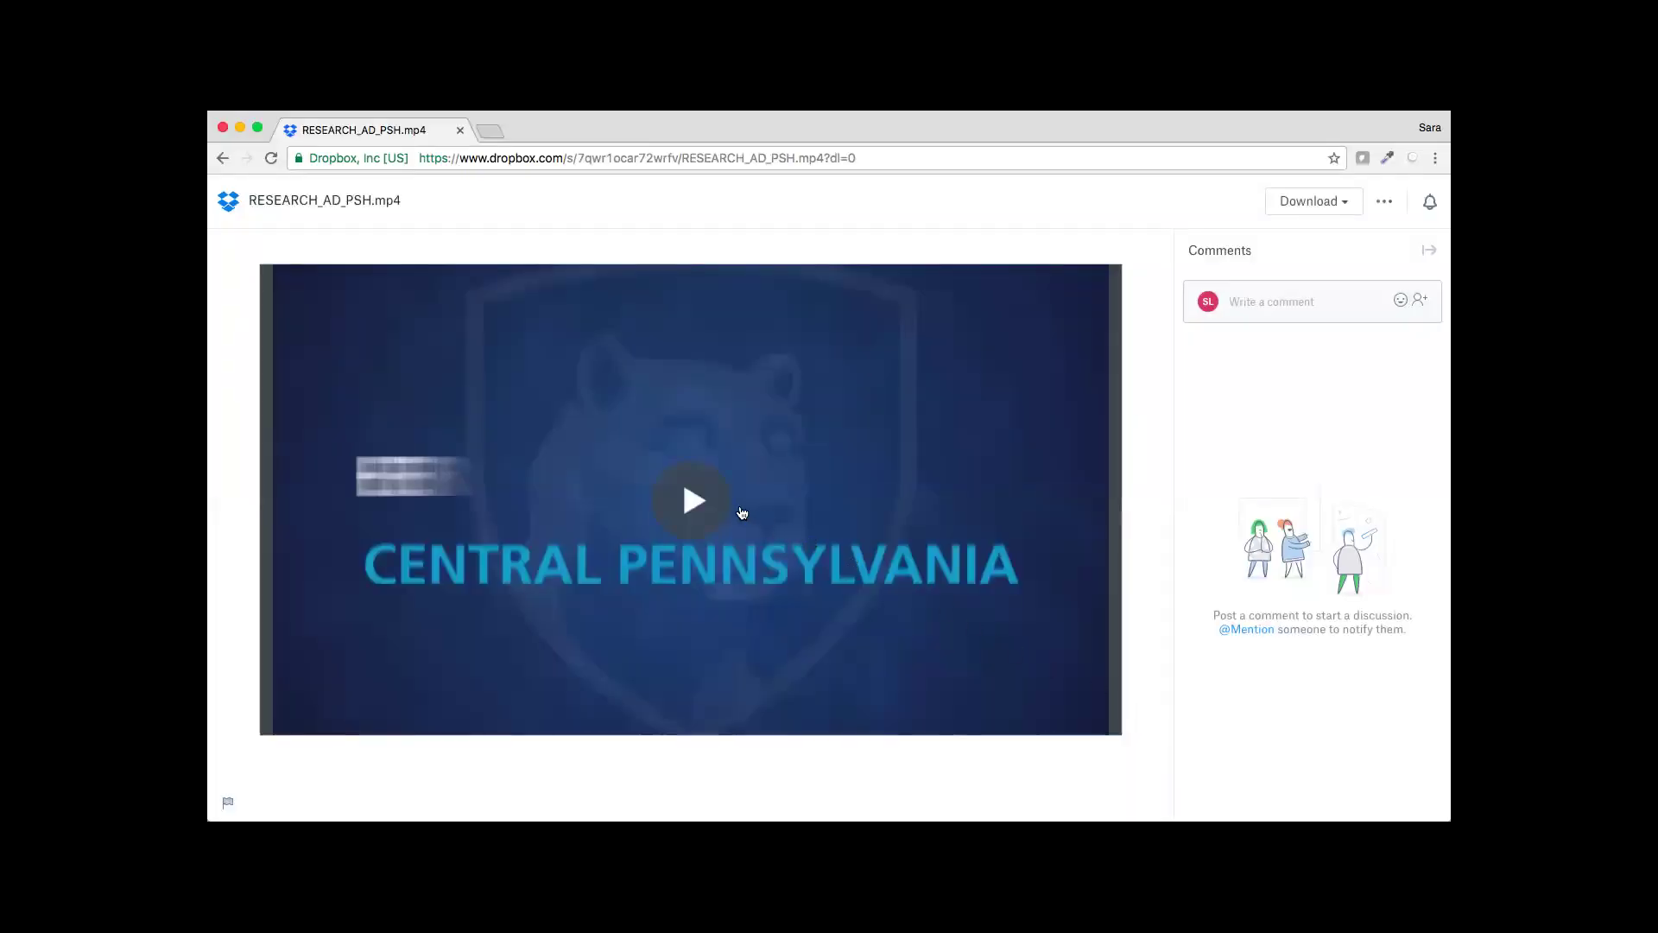
Play the RESEARCH_AD_PSH.mp4 recruitment ad in the Dropbox video preview
left_click(696, 501)
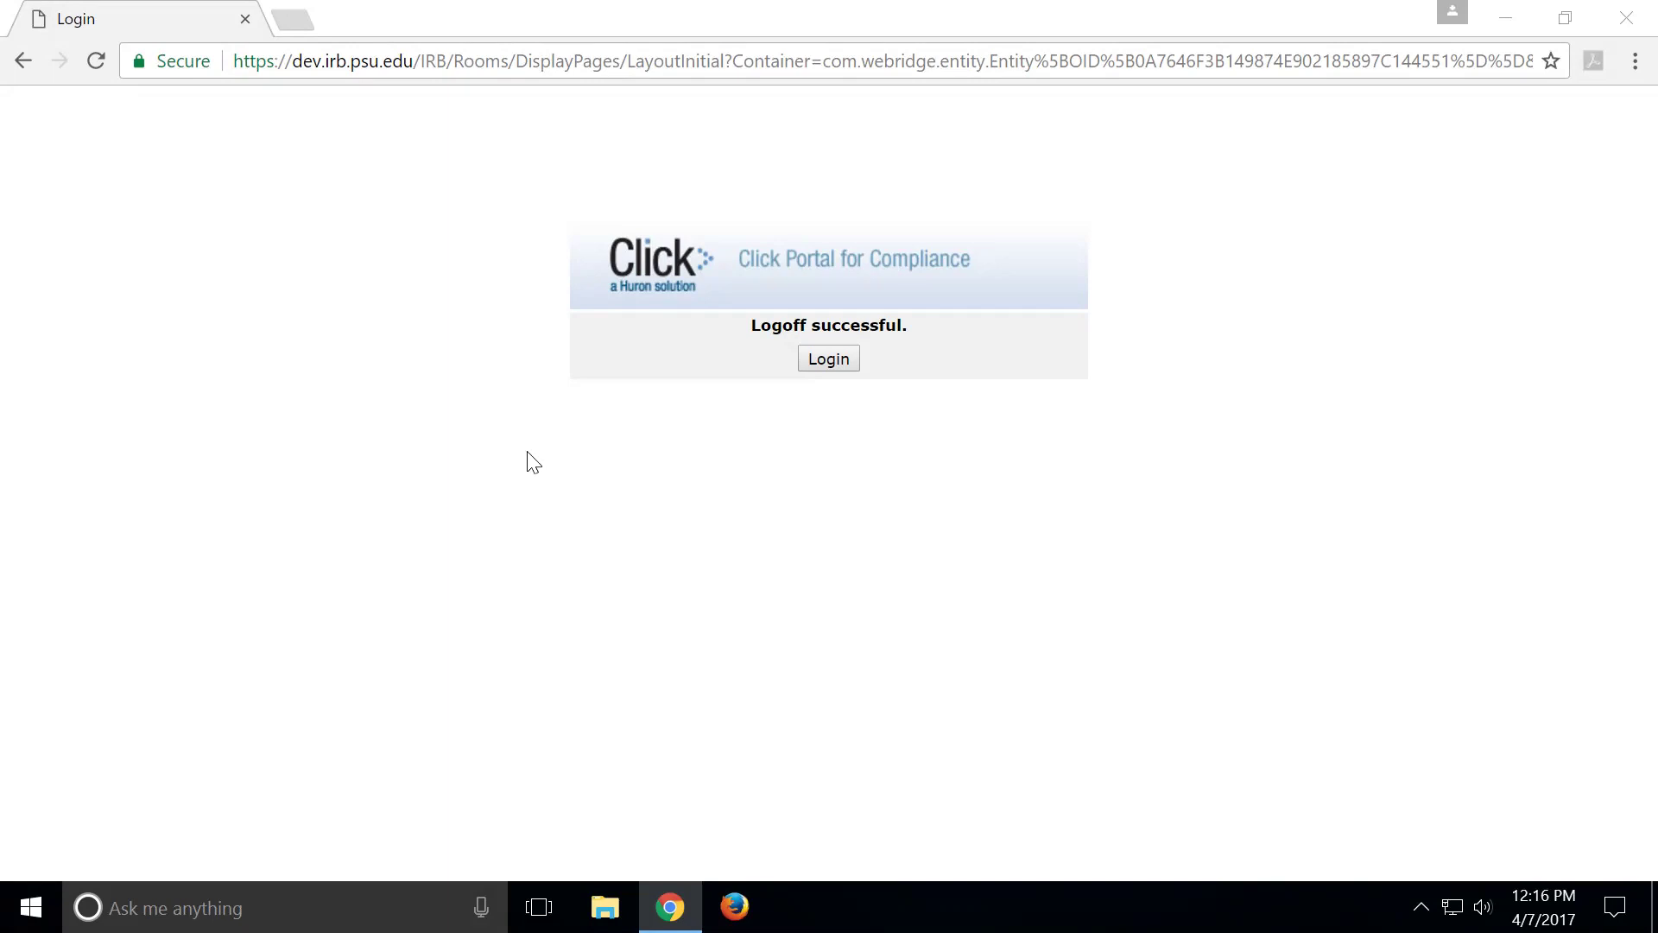
Sign back into CATS IRB with the user name and account password
left_click(828, 361)
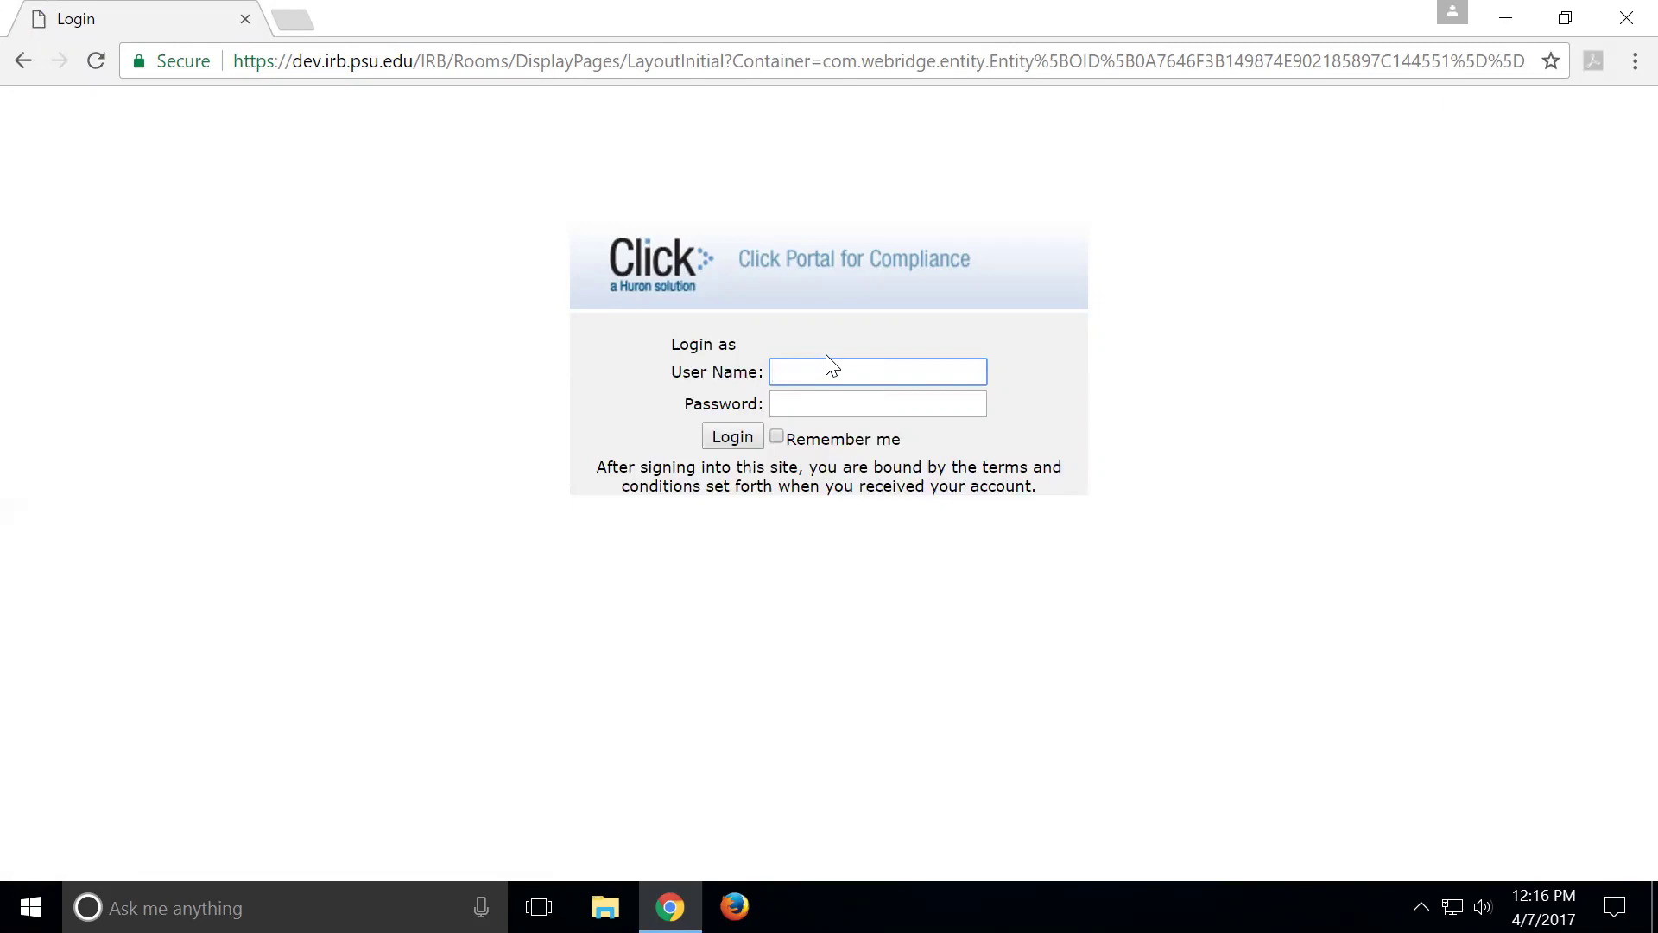
type("sup111")
key("BackSpace")
key("BackSpace")
key("BackSpace")
key("BackSpace")
key("BackSpace")
type("hy")
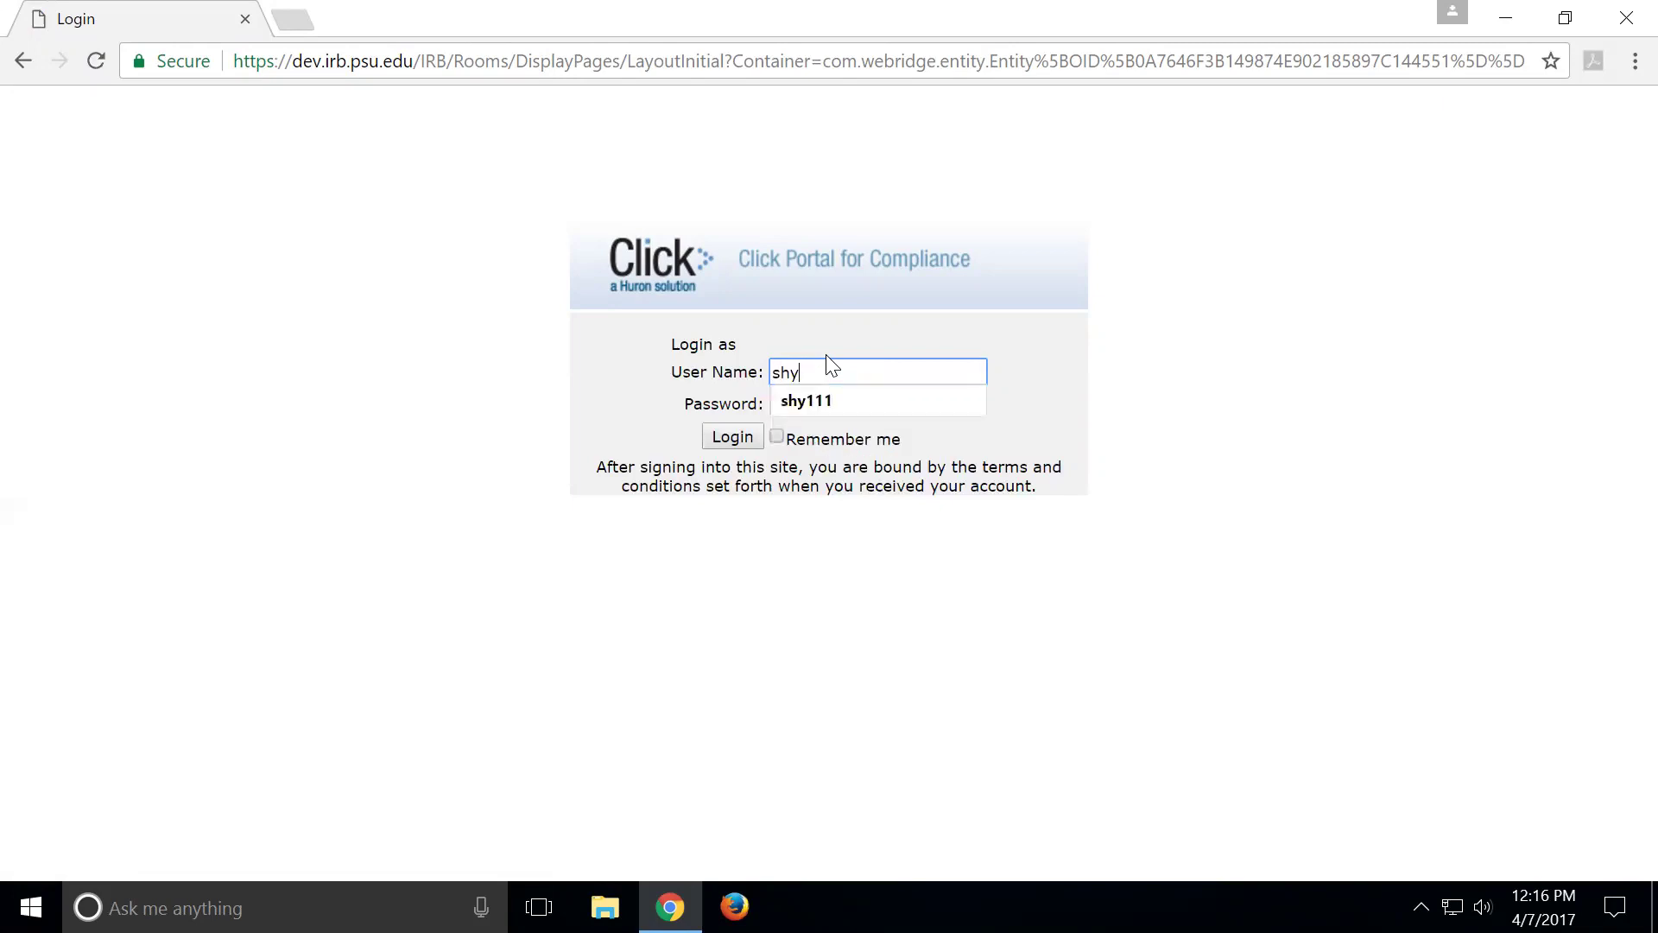
type("111")
key("Tab")
type("••••")
key("Return")
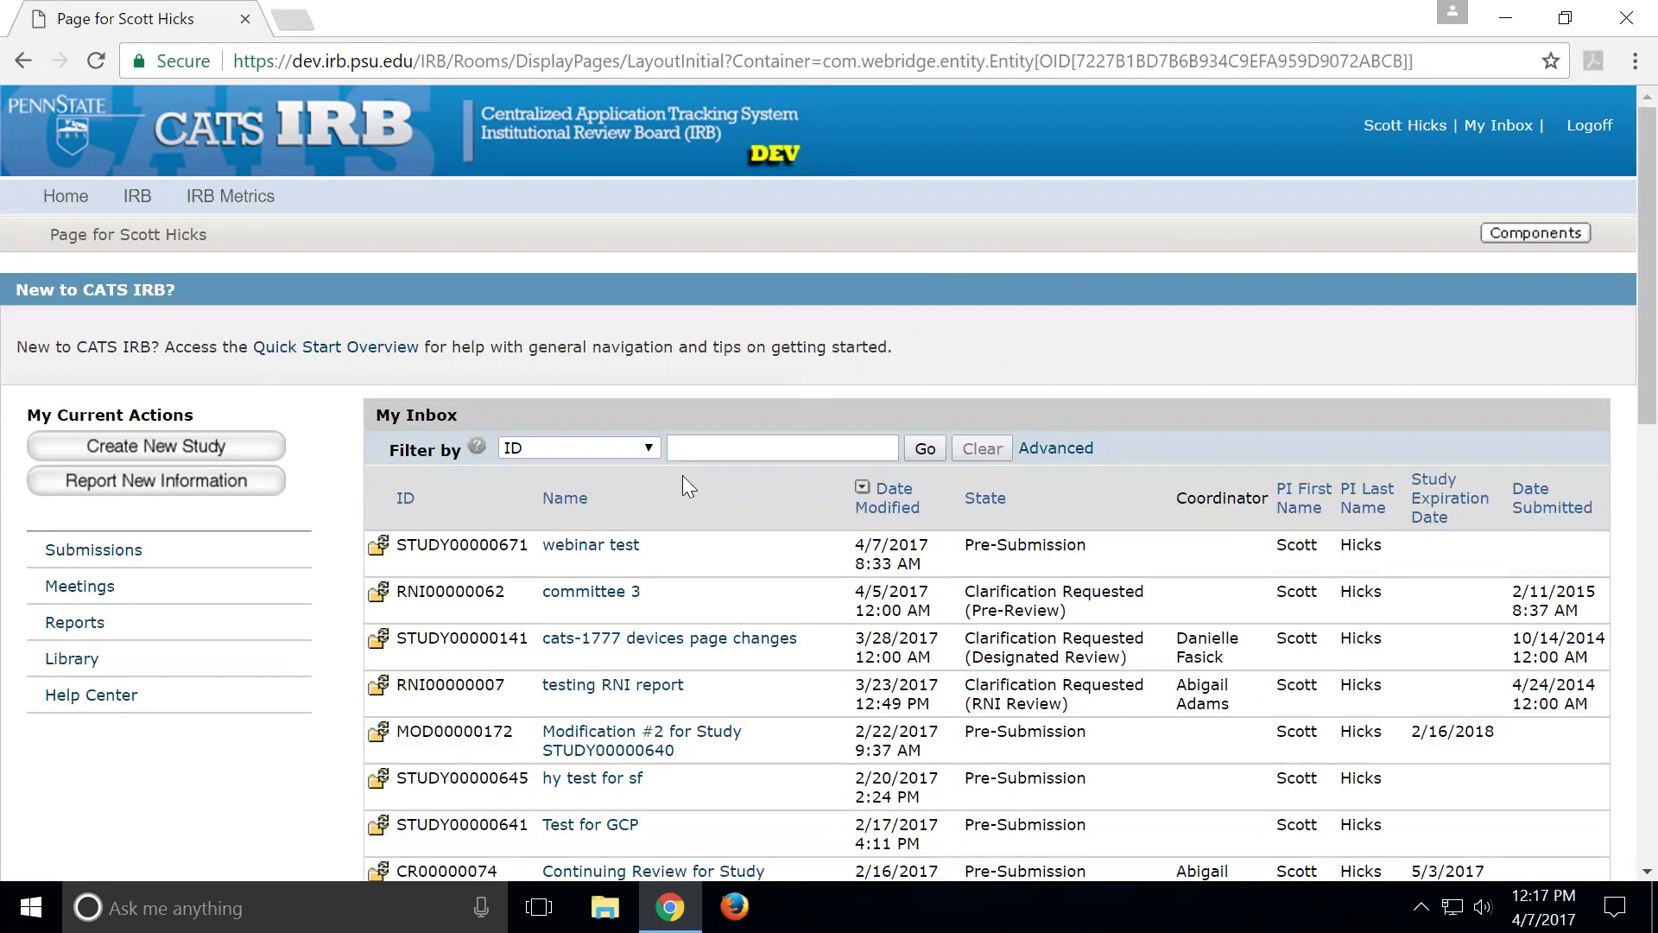
Create a new study titled 'webinar rest' with the same short title, highlighting 'in lay language'
left_click(82, 449)
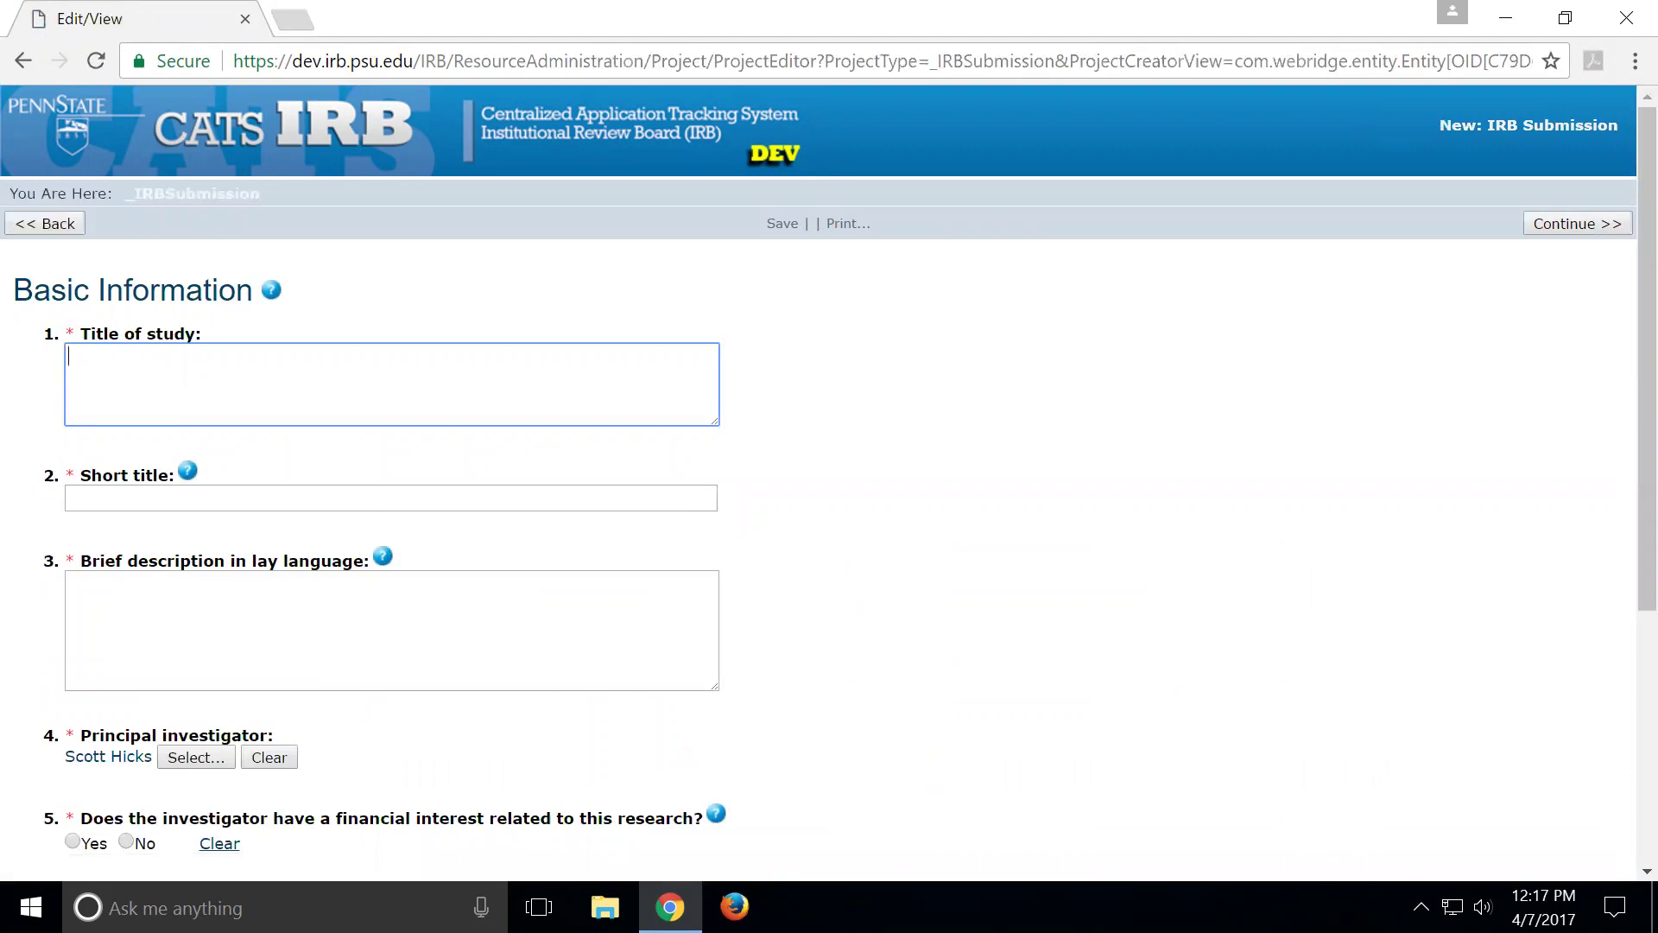
type("webinar rest")
key("ctrl+a")
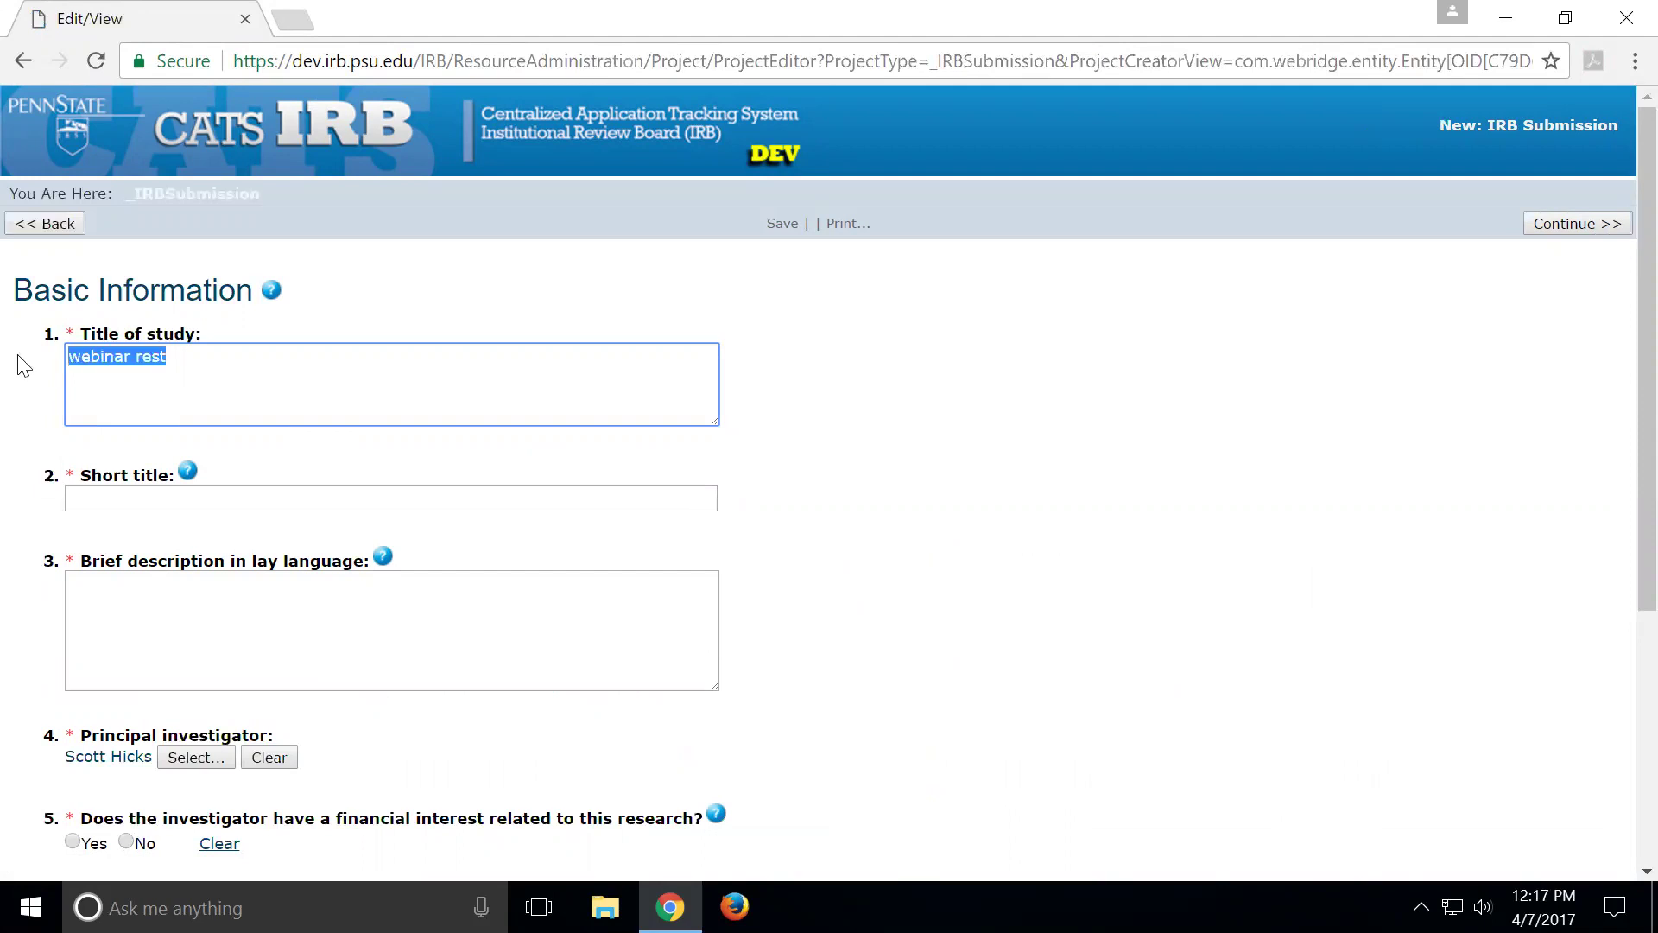
key("ctrl+c")
key("Tab")
key("ctrl+v")
key("Tab")
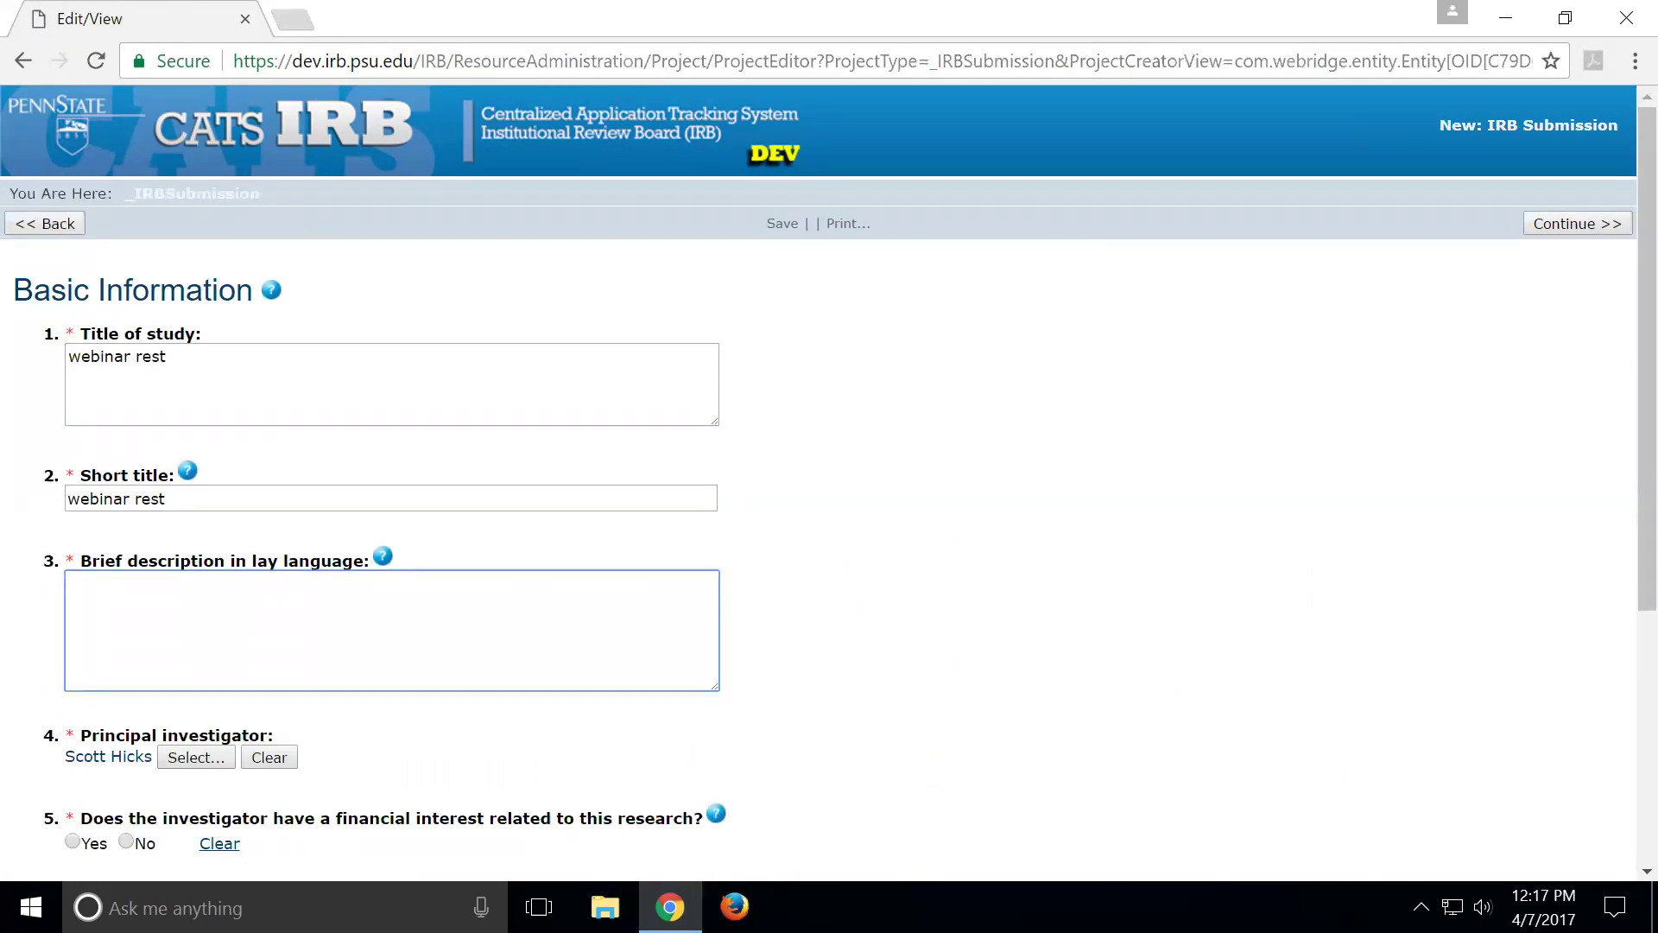
left_click_drag(228, 560, 366, 561)
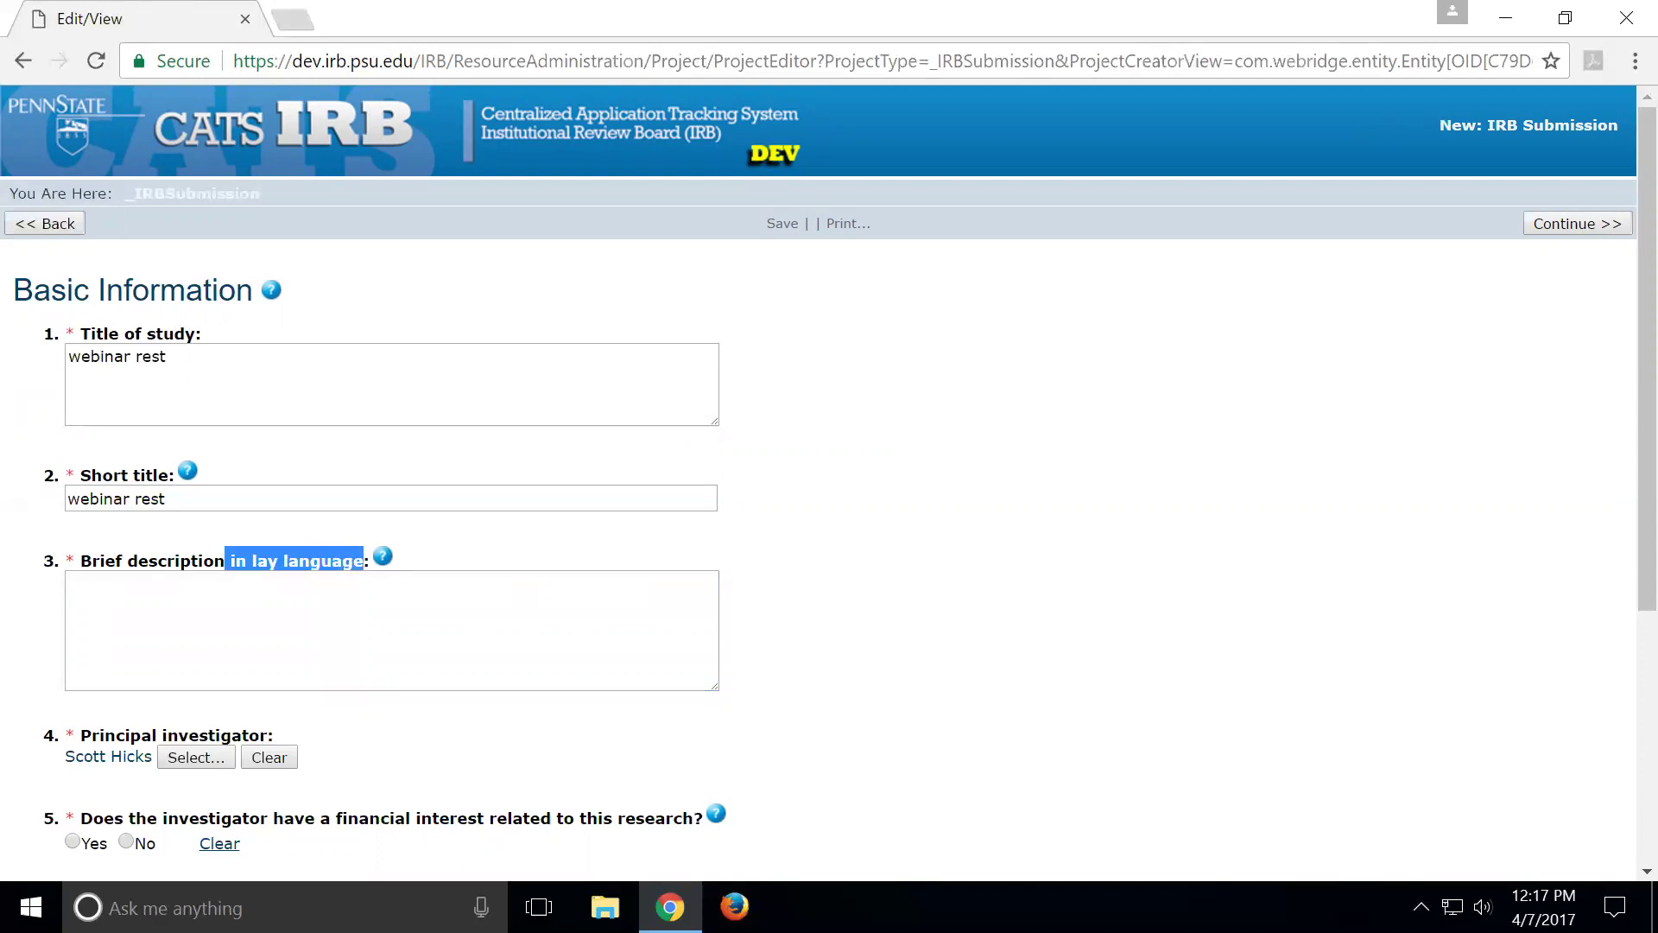
left_click(384, 558)
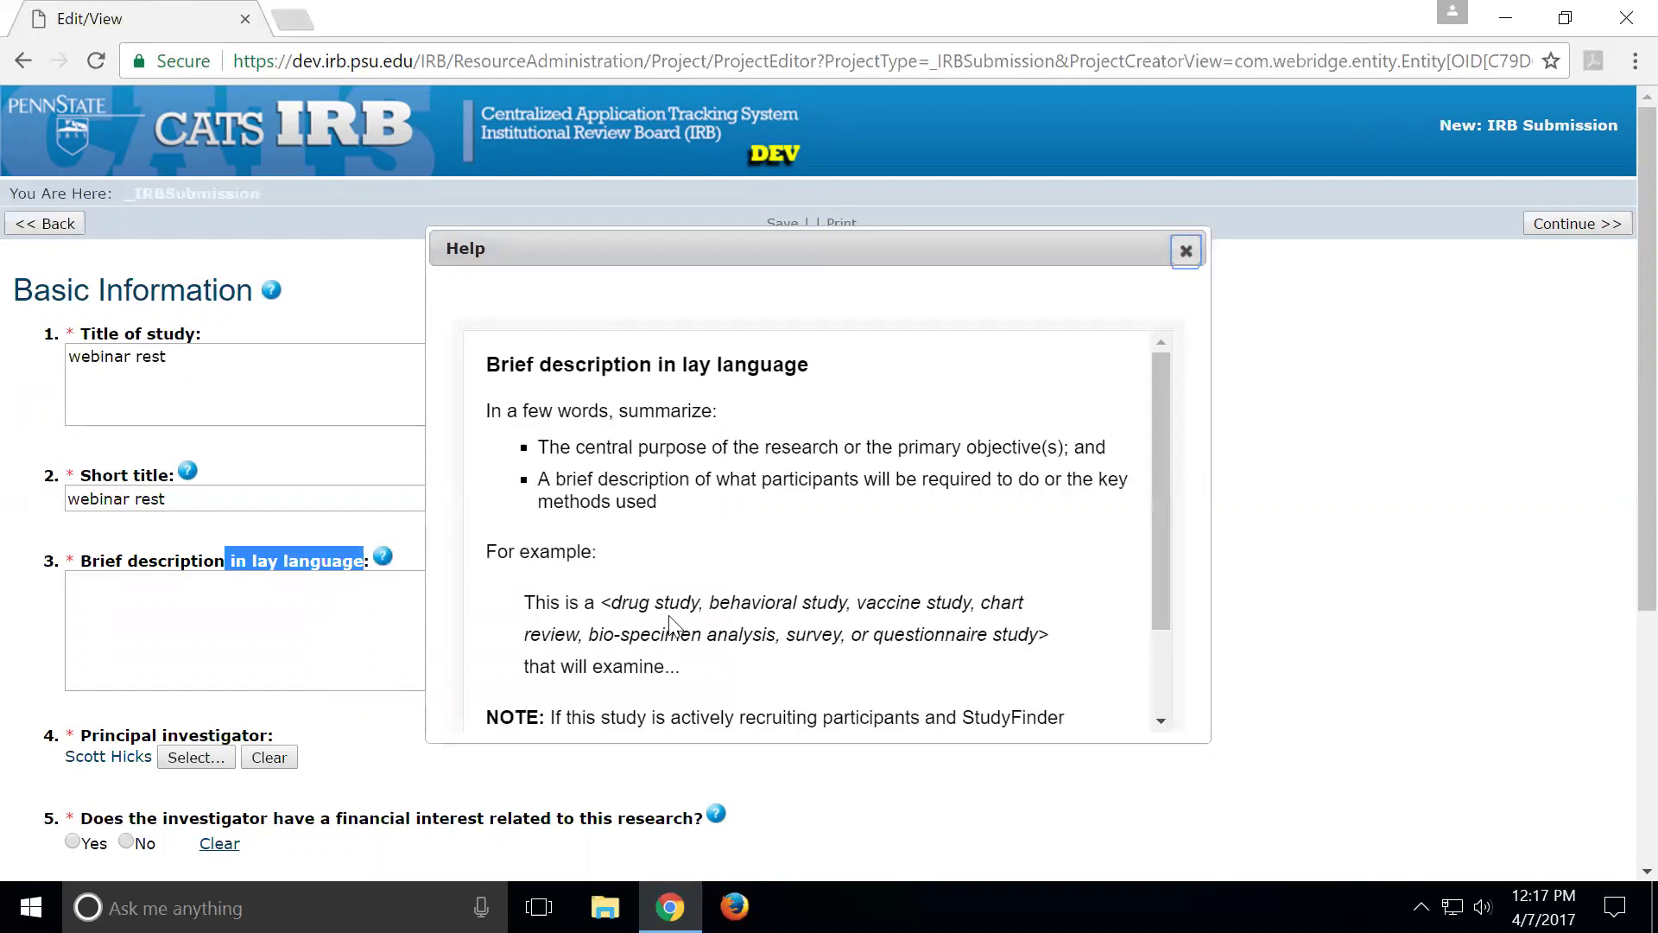
scroll(671, 621, "down", 2)
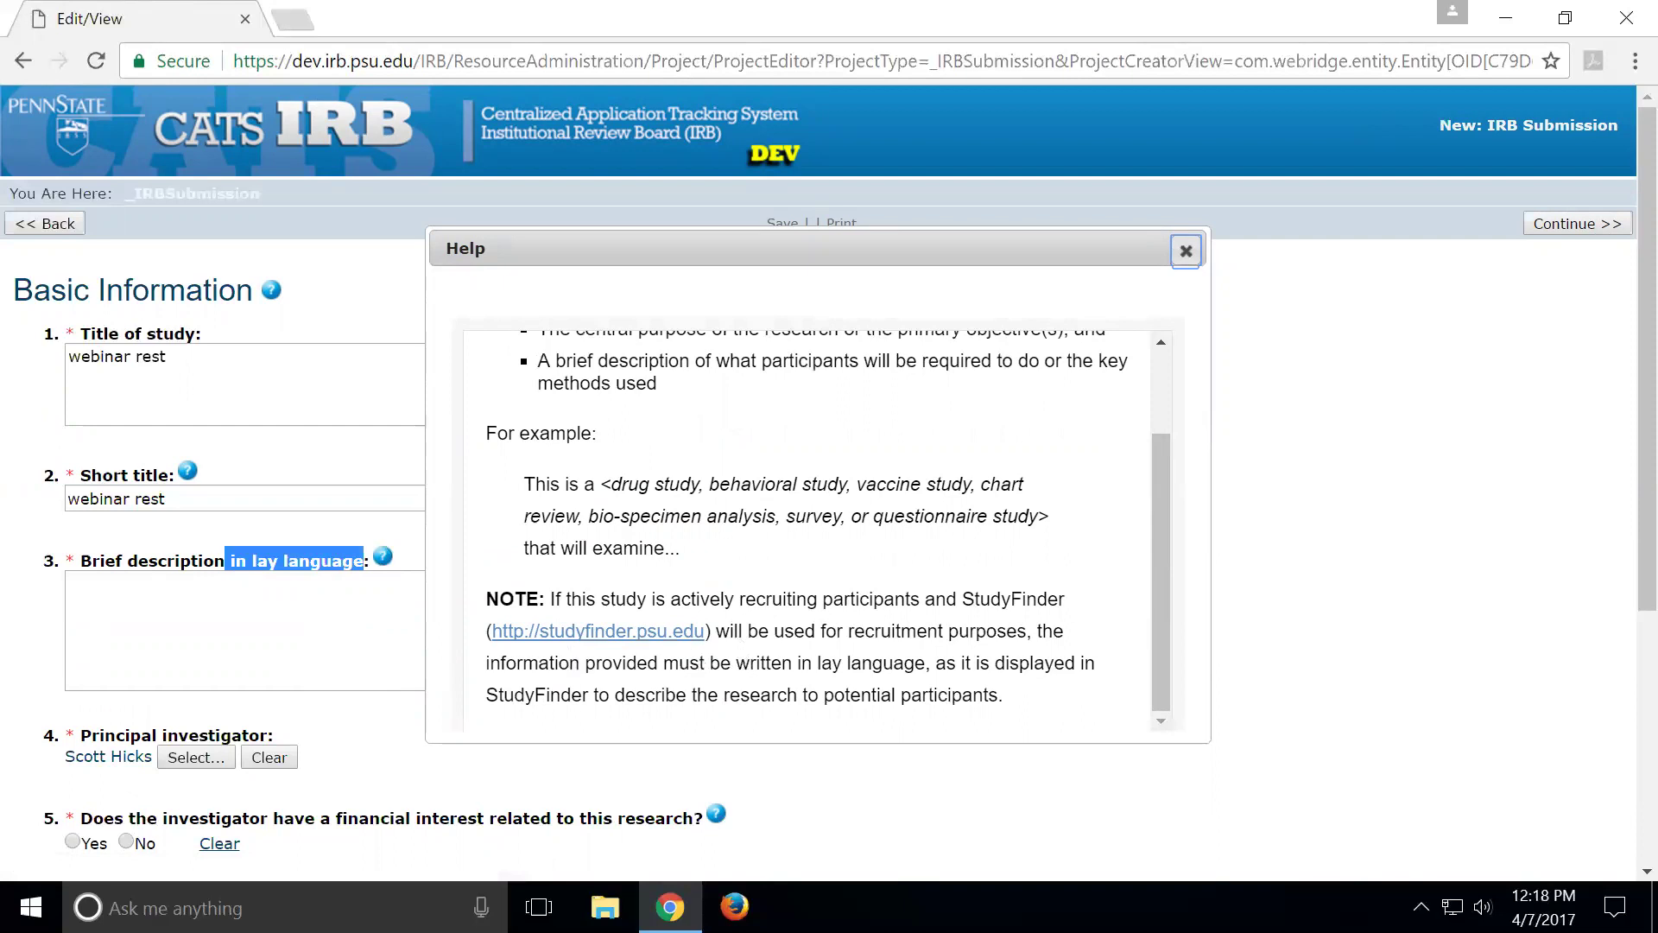
left_click_drag(700, 663, 925, 662)
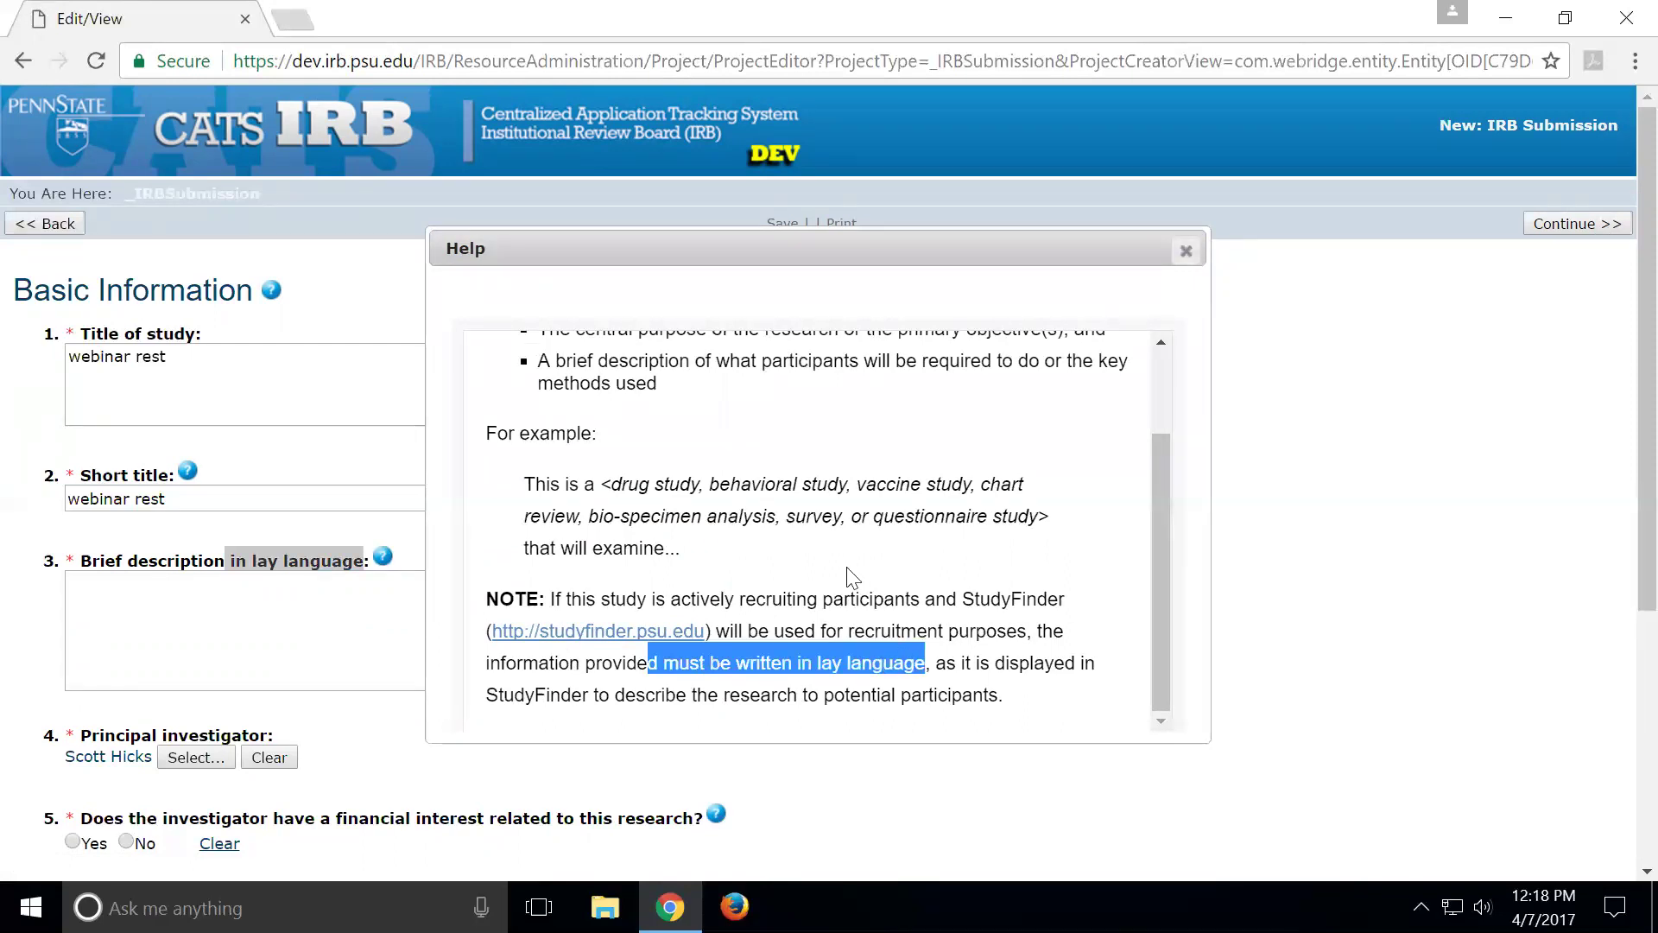
left_click(1186, 251)
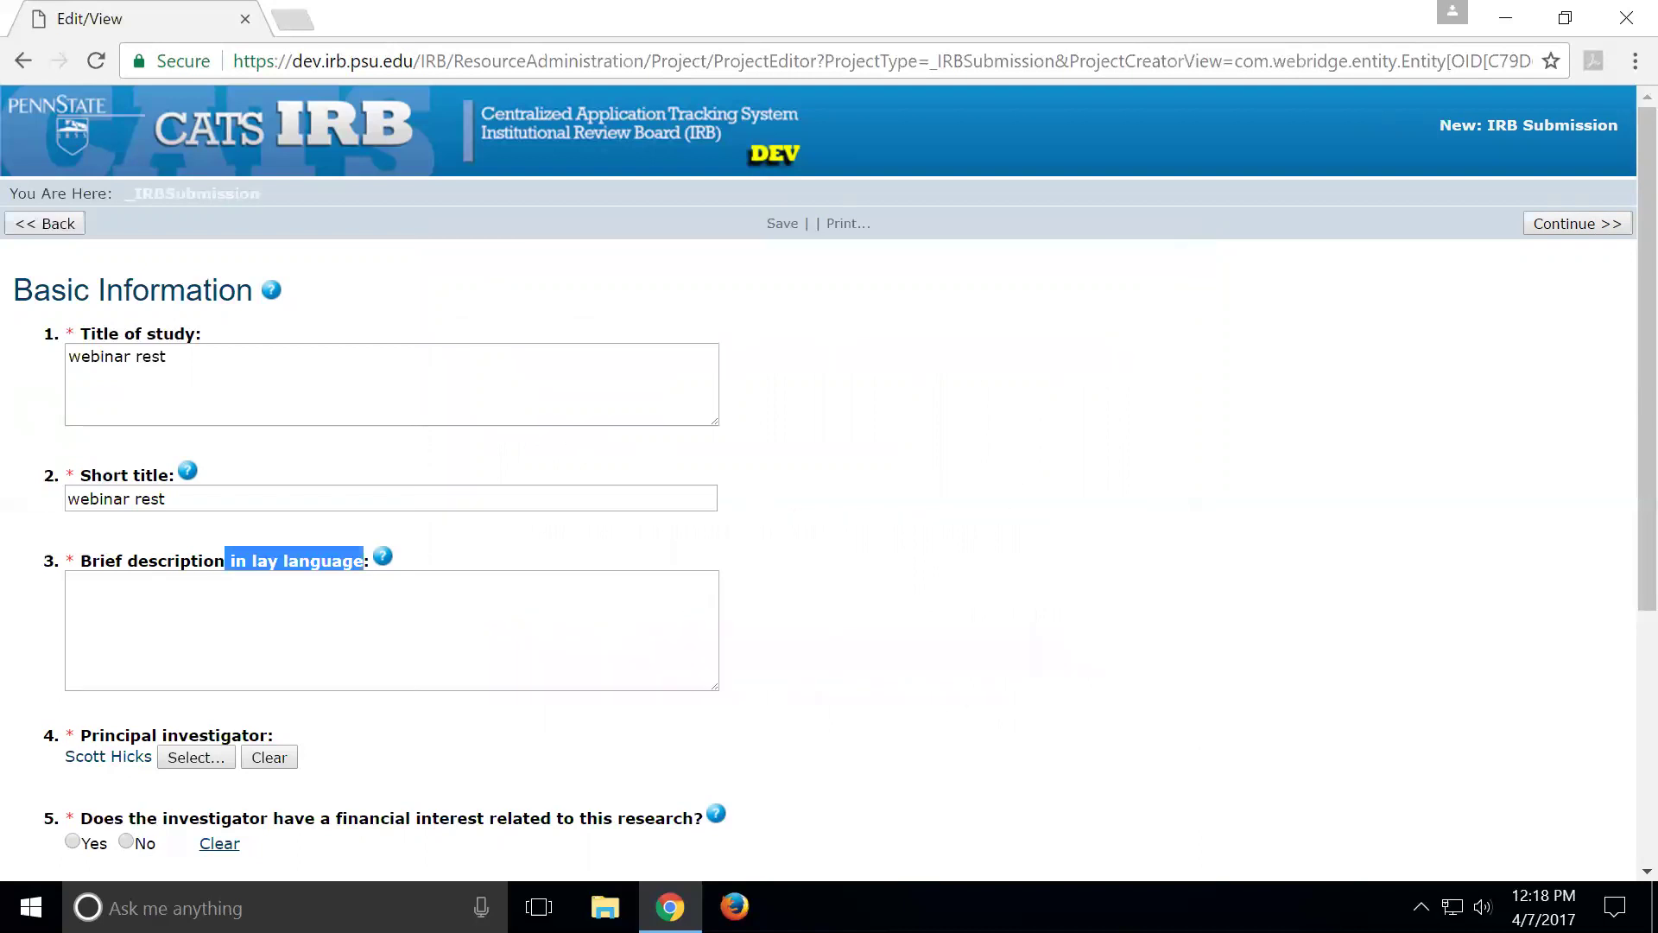
Enter the lay description 'if you would like to participate in my study.....', answering No to questions 5 and 6
left_click(389, 622)
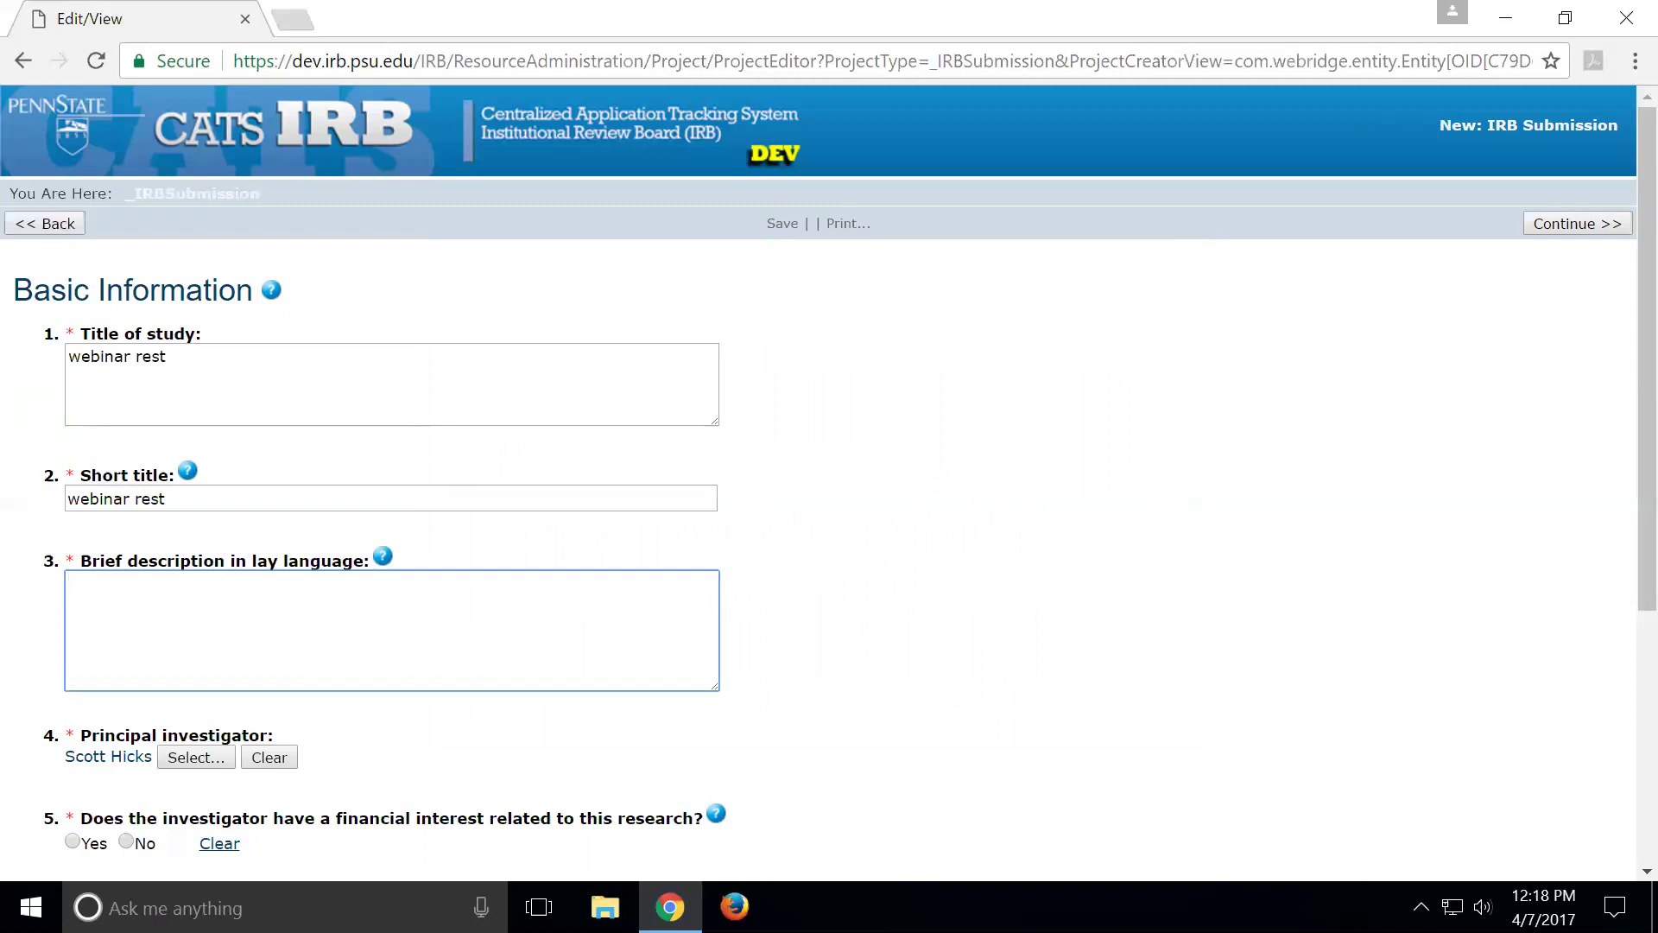
type("if you would like to par")
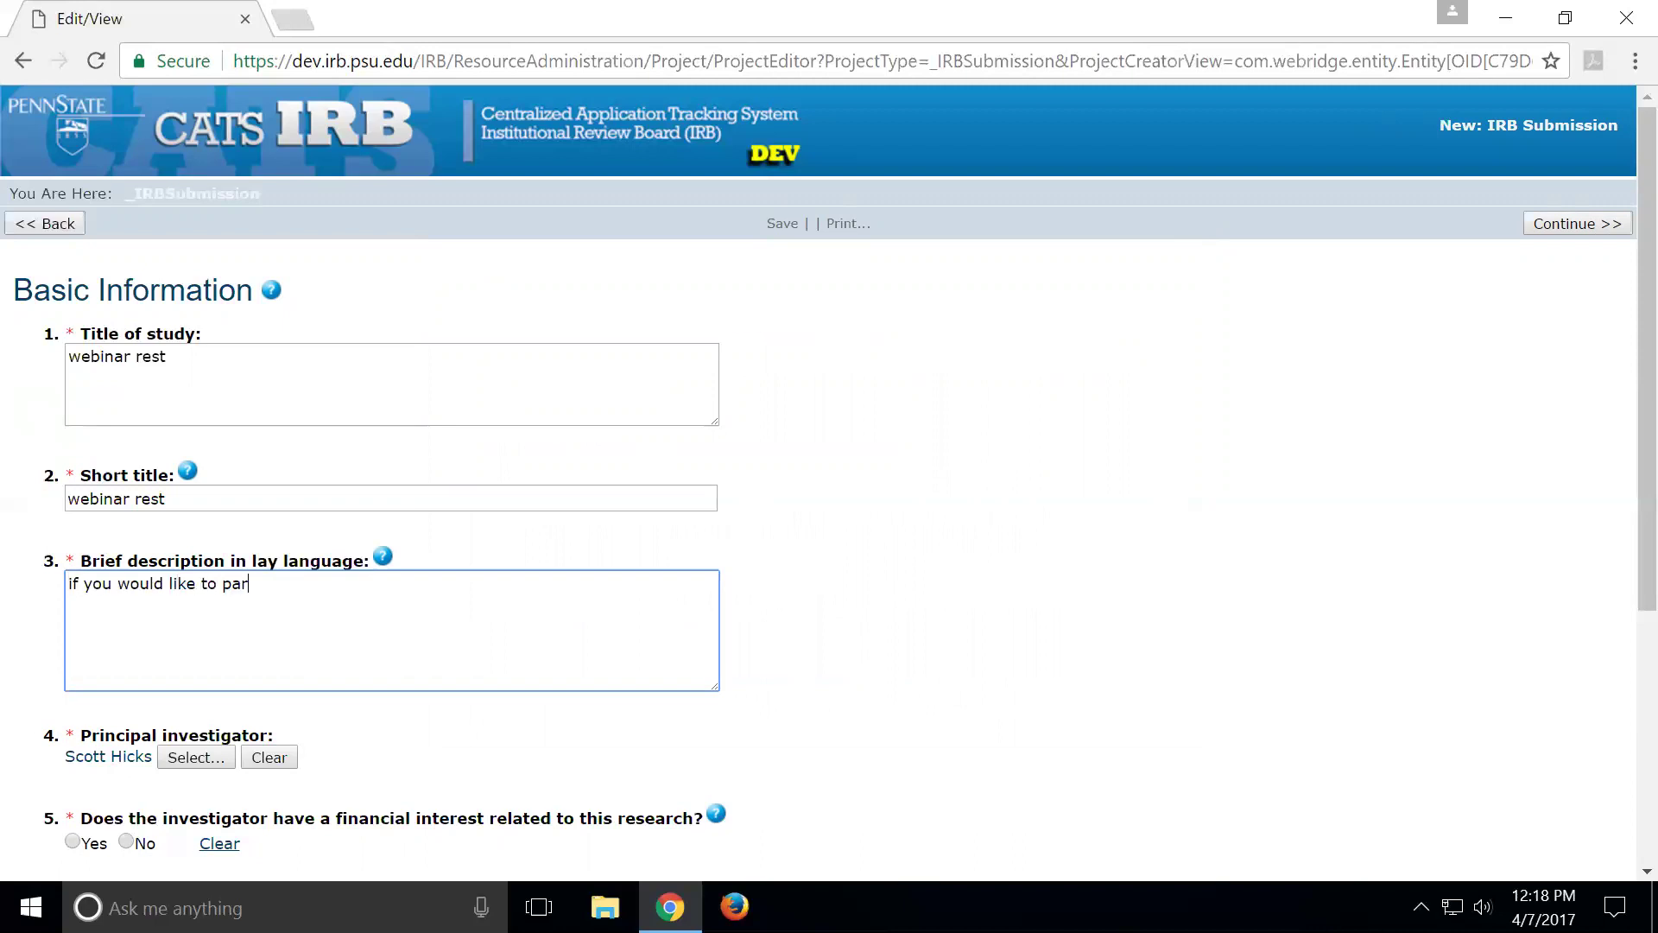
type("ticipate in my study.....")
scroll(470, 622, "down", 3)
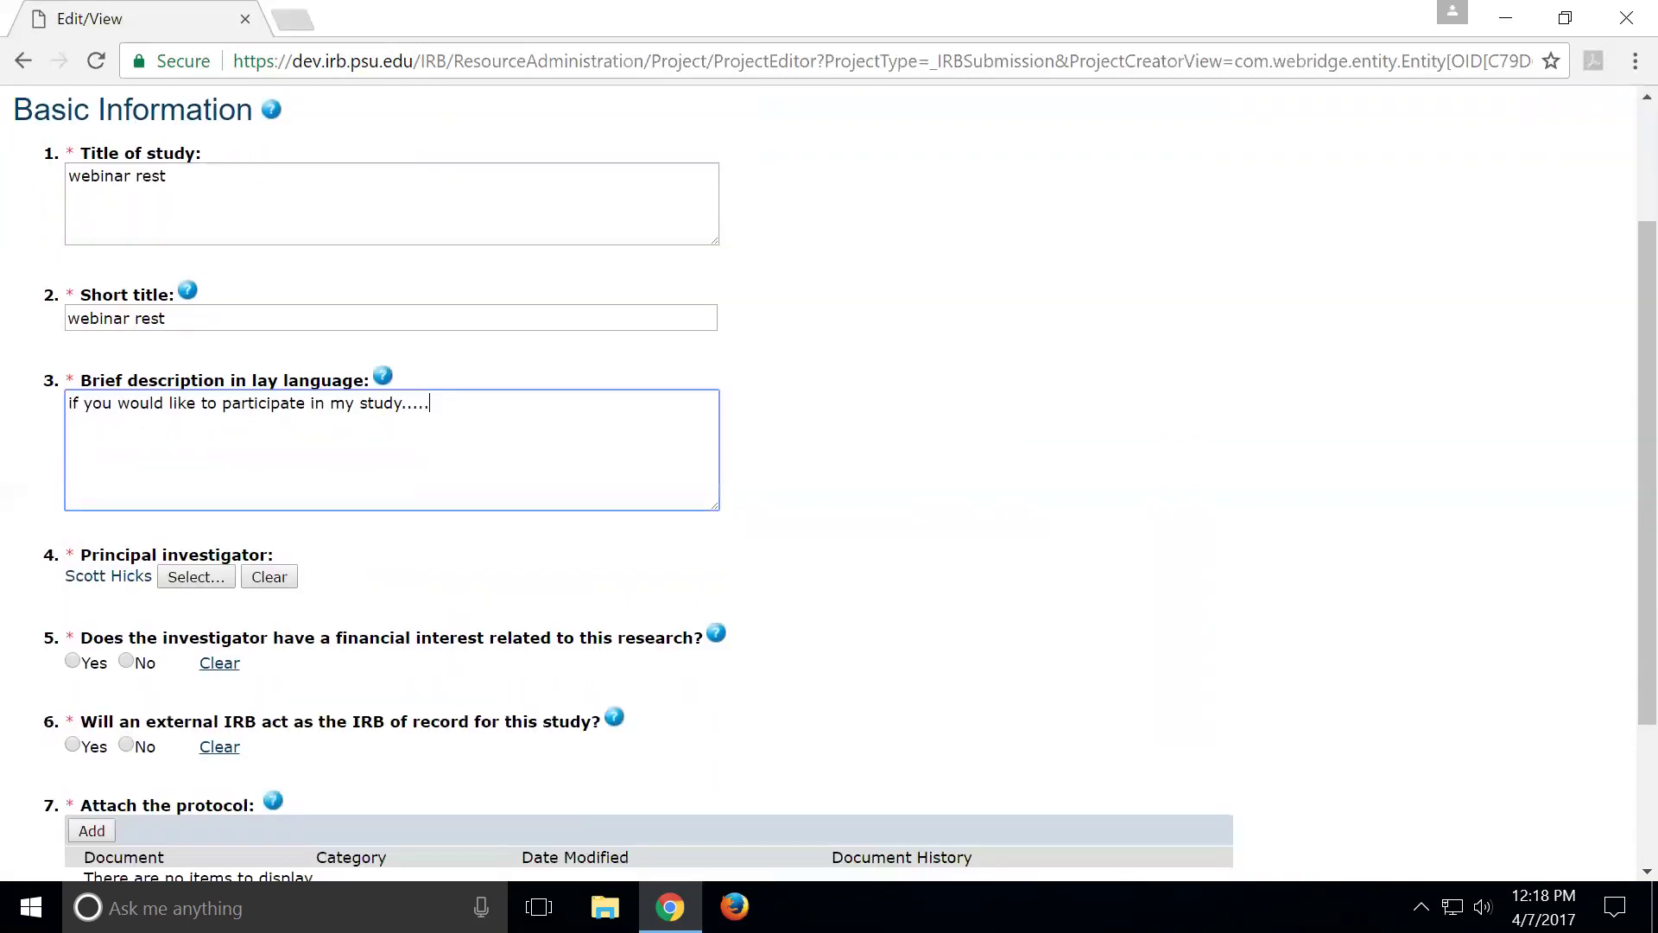
left_click(125, 582)
left_click(126, 666)
left_click(91, 751)
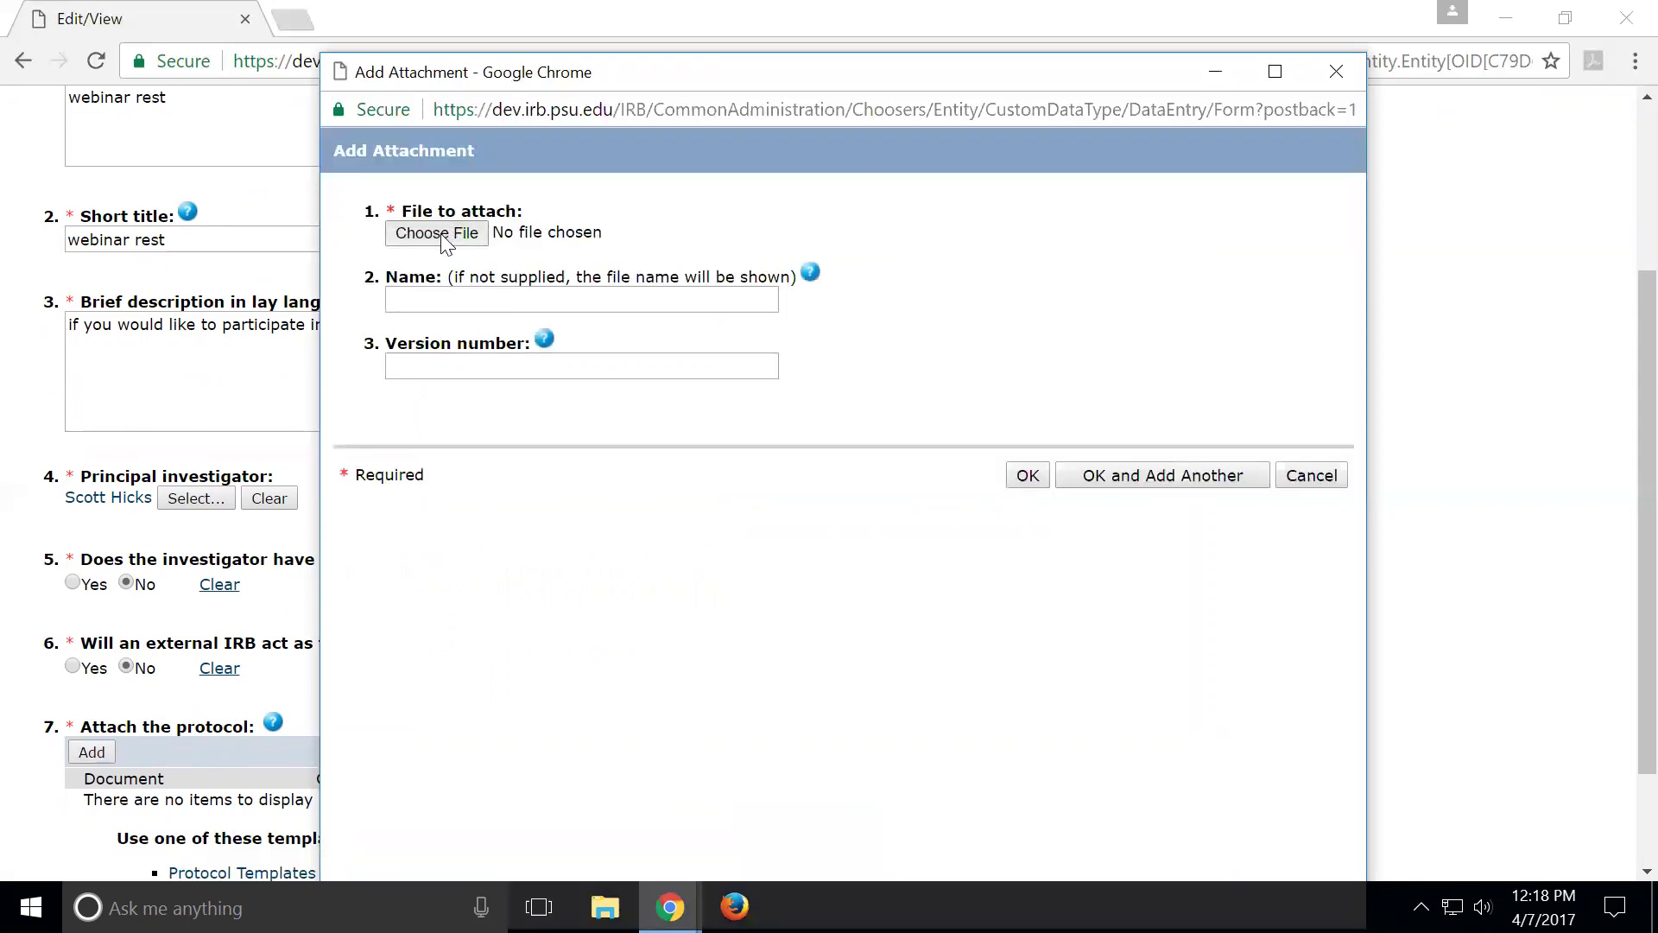
Attach the HRP-501 - Minutes Determination Wording file as the protocol and continue to Study Team Members
left_click(445, 242)
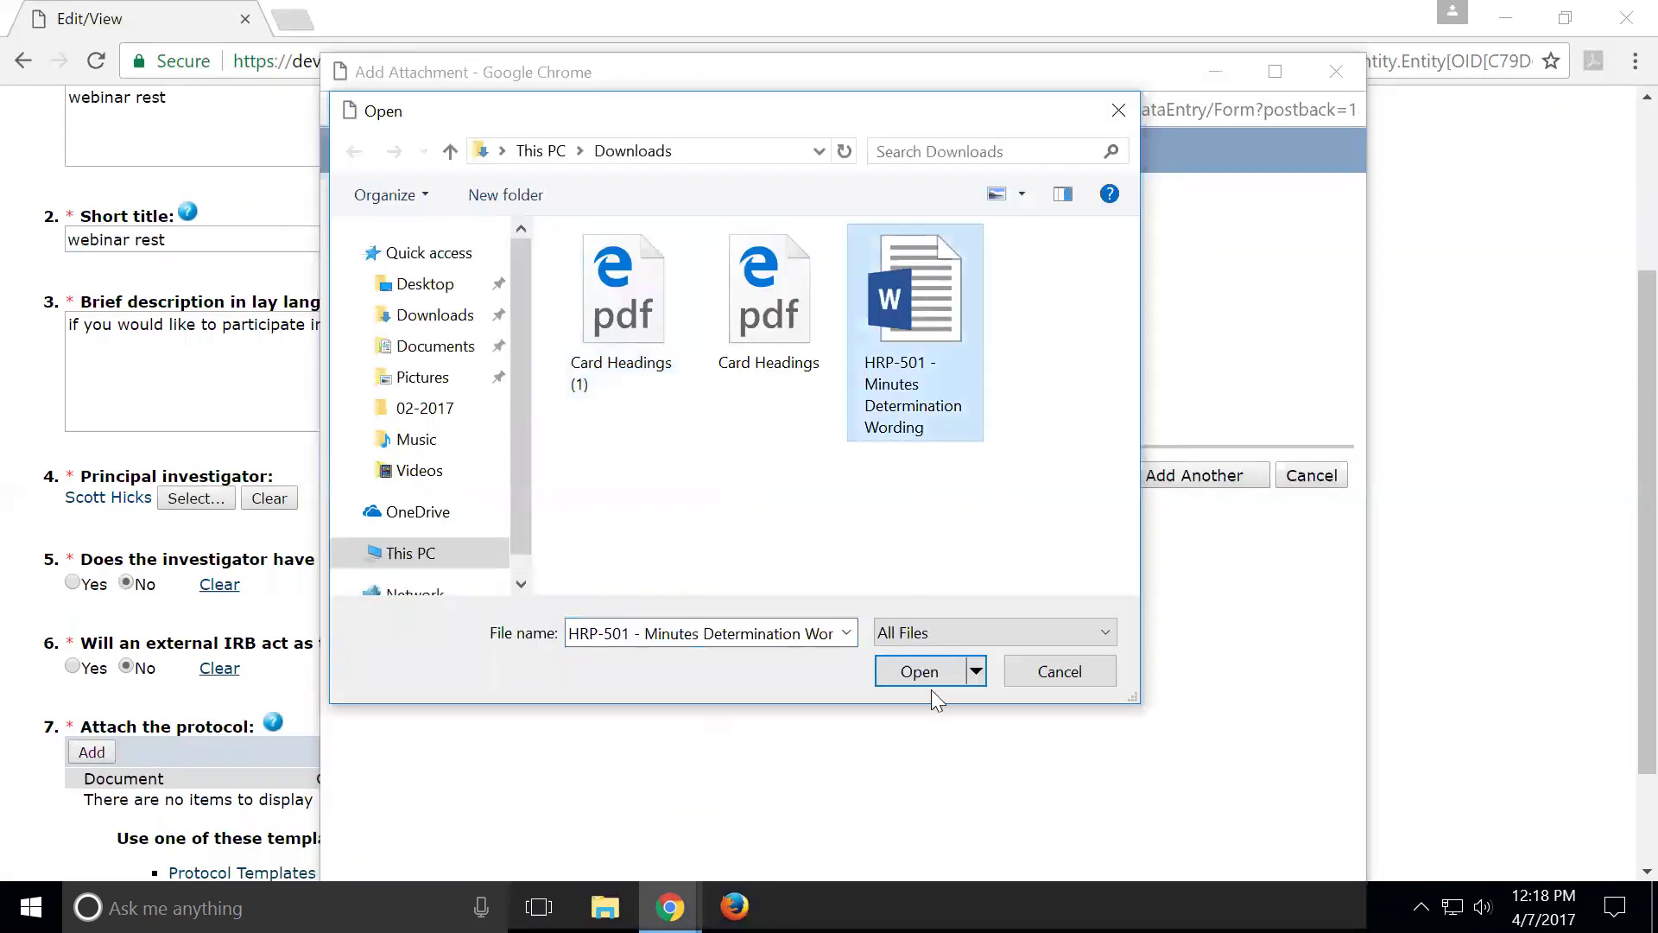
left_click(924, 676)
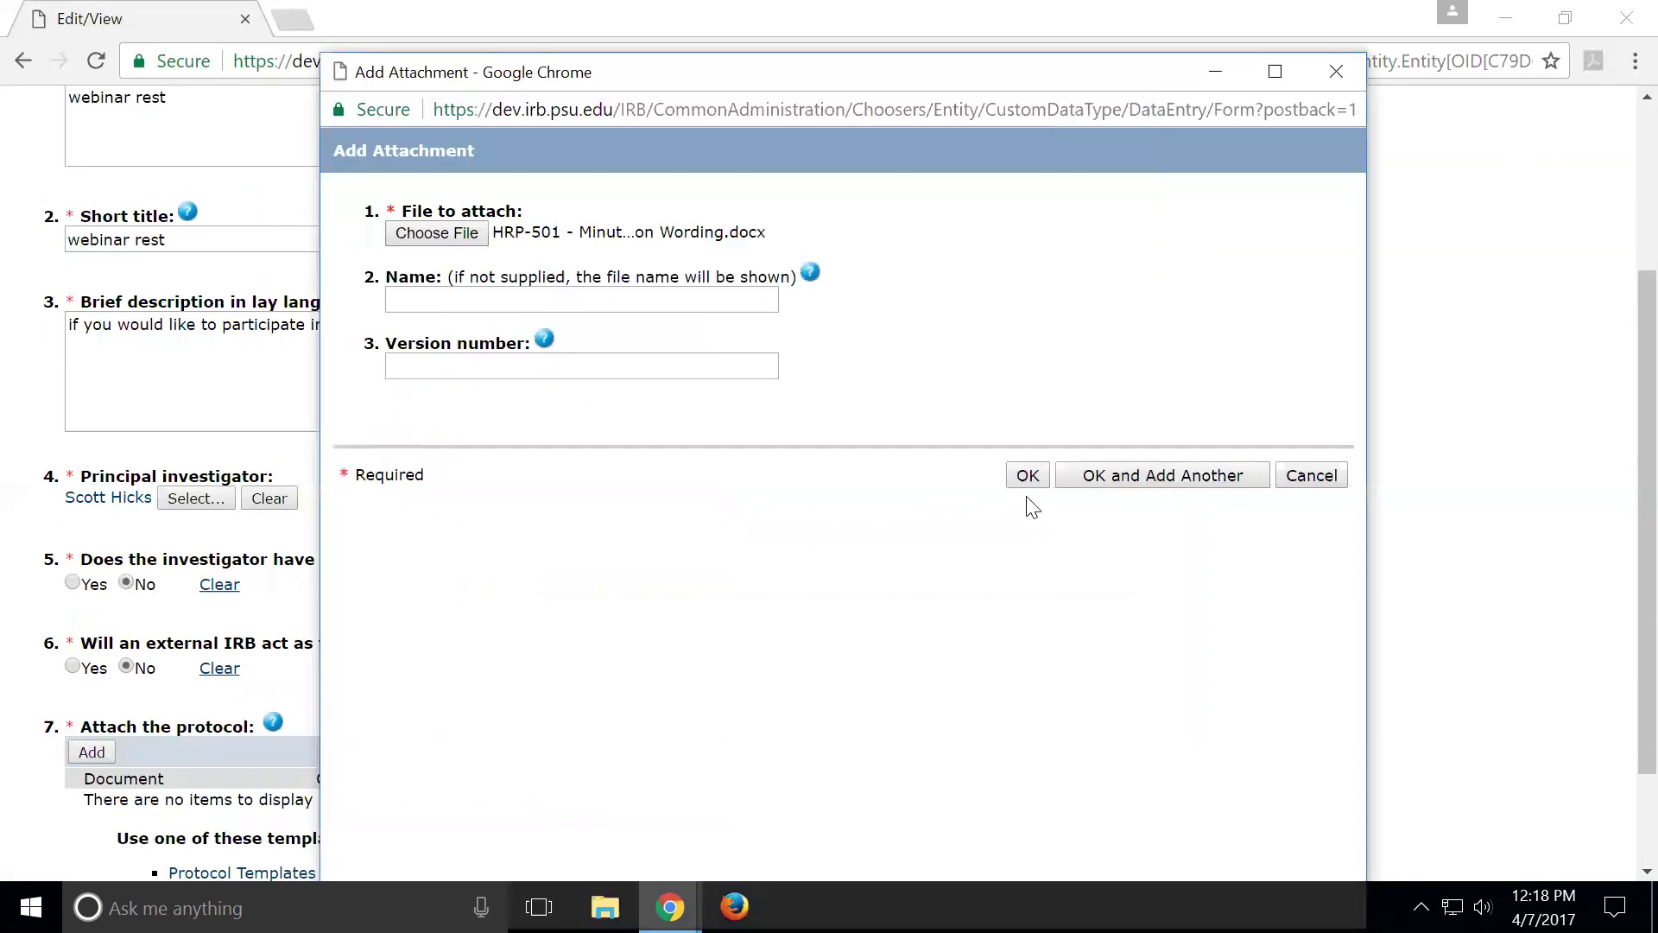
left_click(1024, 476)
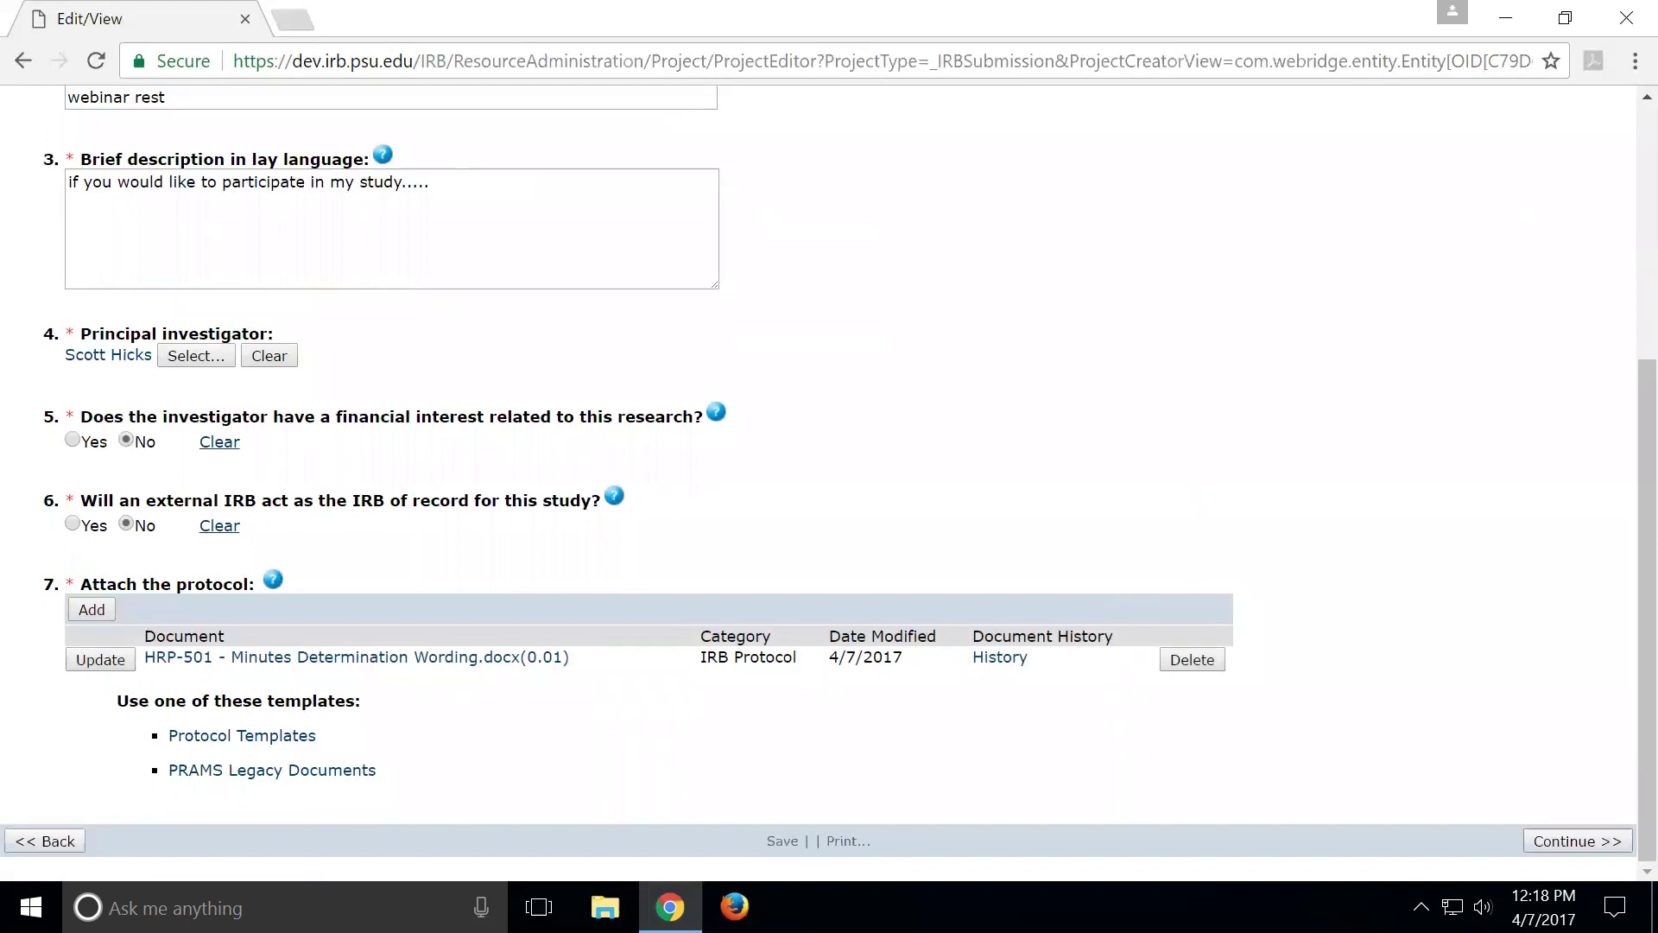
left_click(1577, 841)
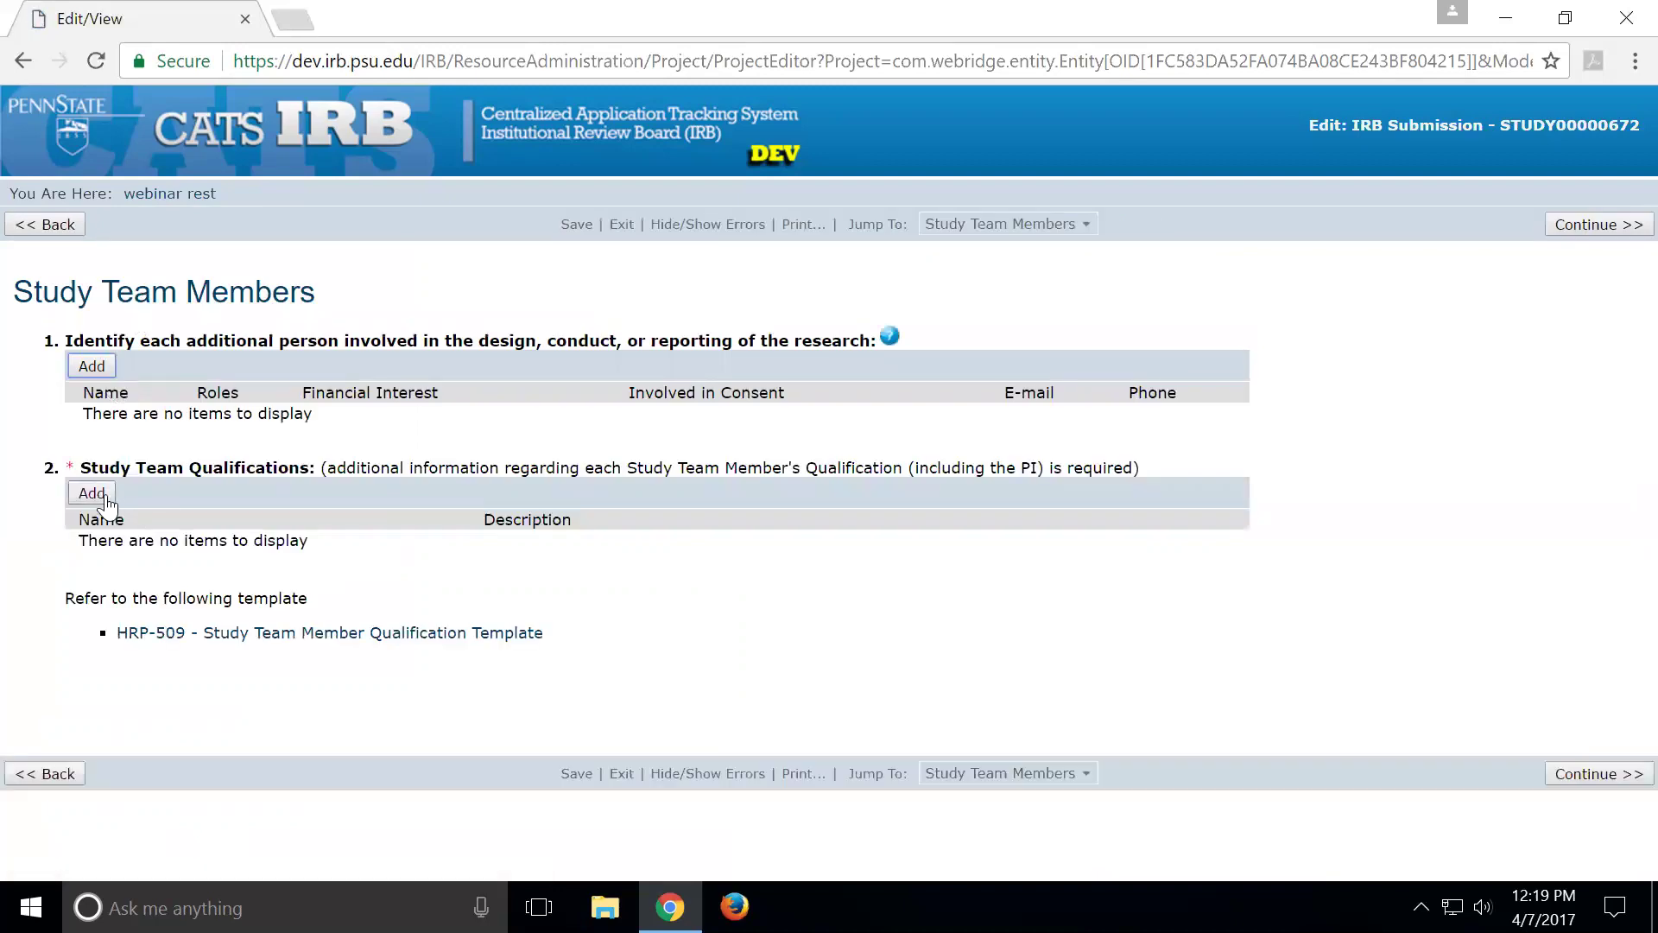
Upload the HRP-501 Word document as the study team qualifications attachment
left_click(92, 493)
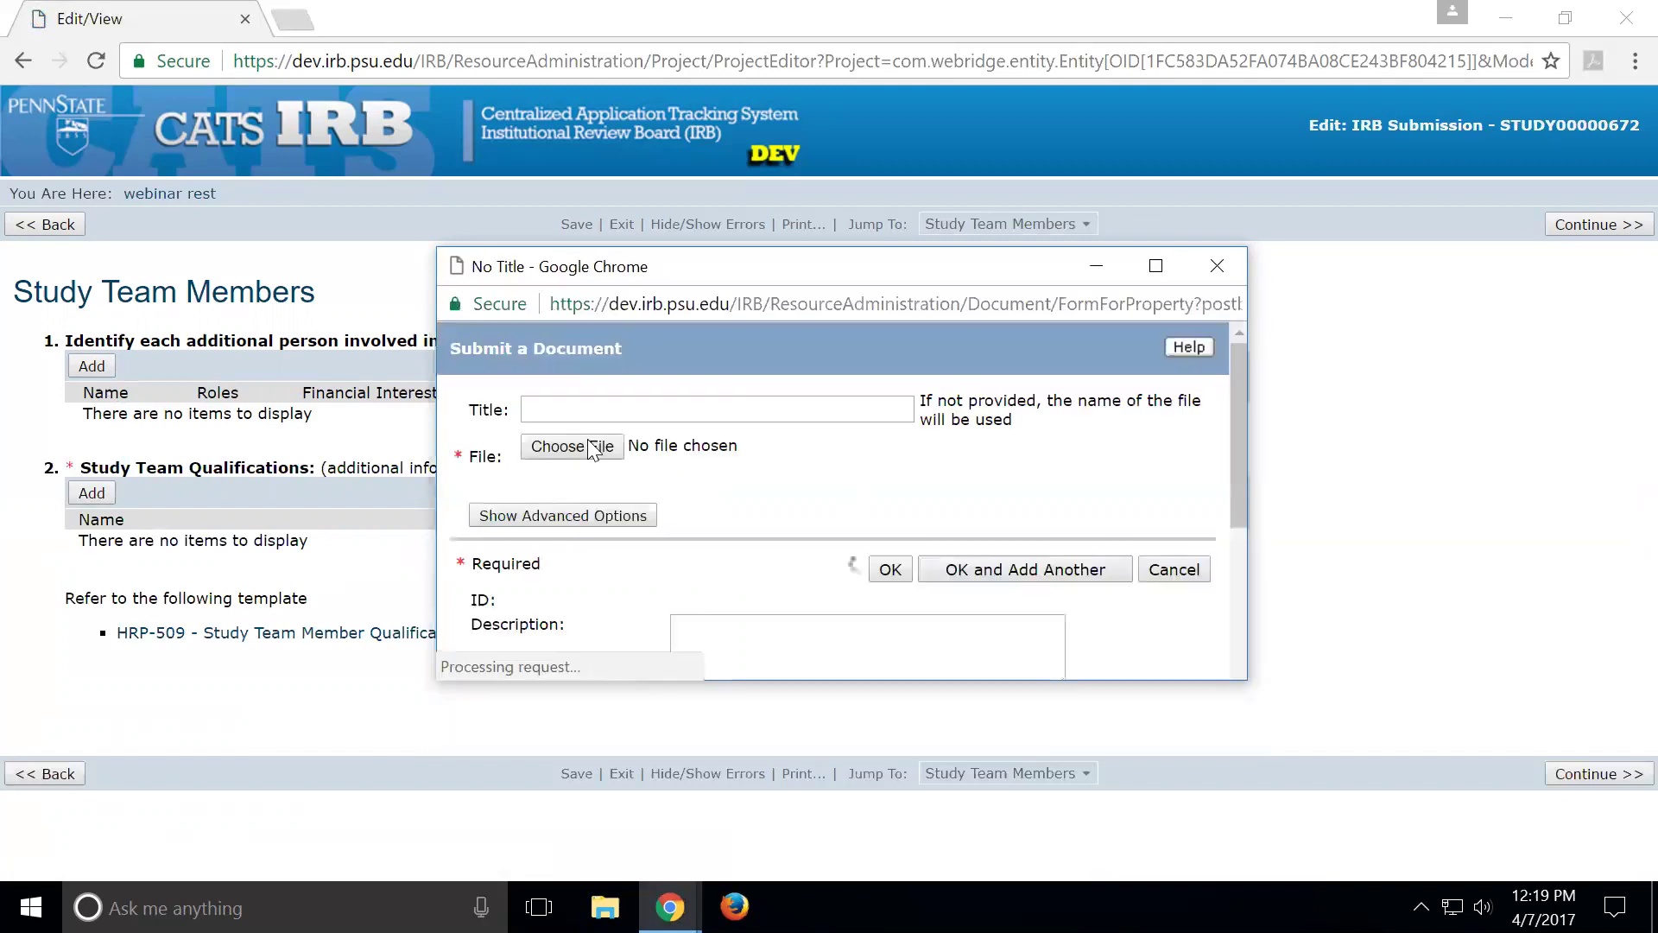
left_click(584, 447)
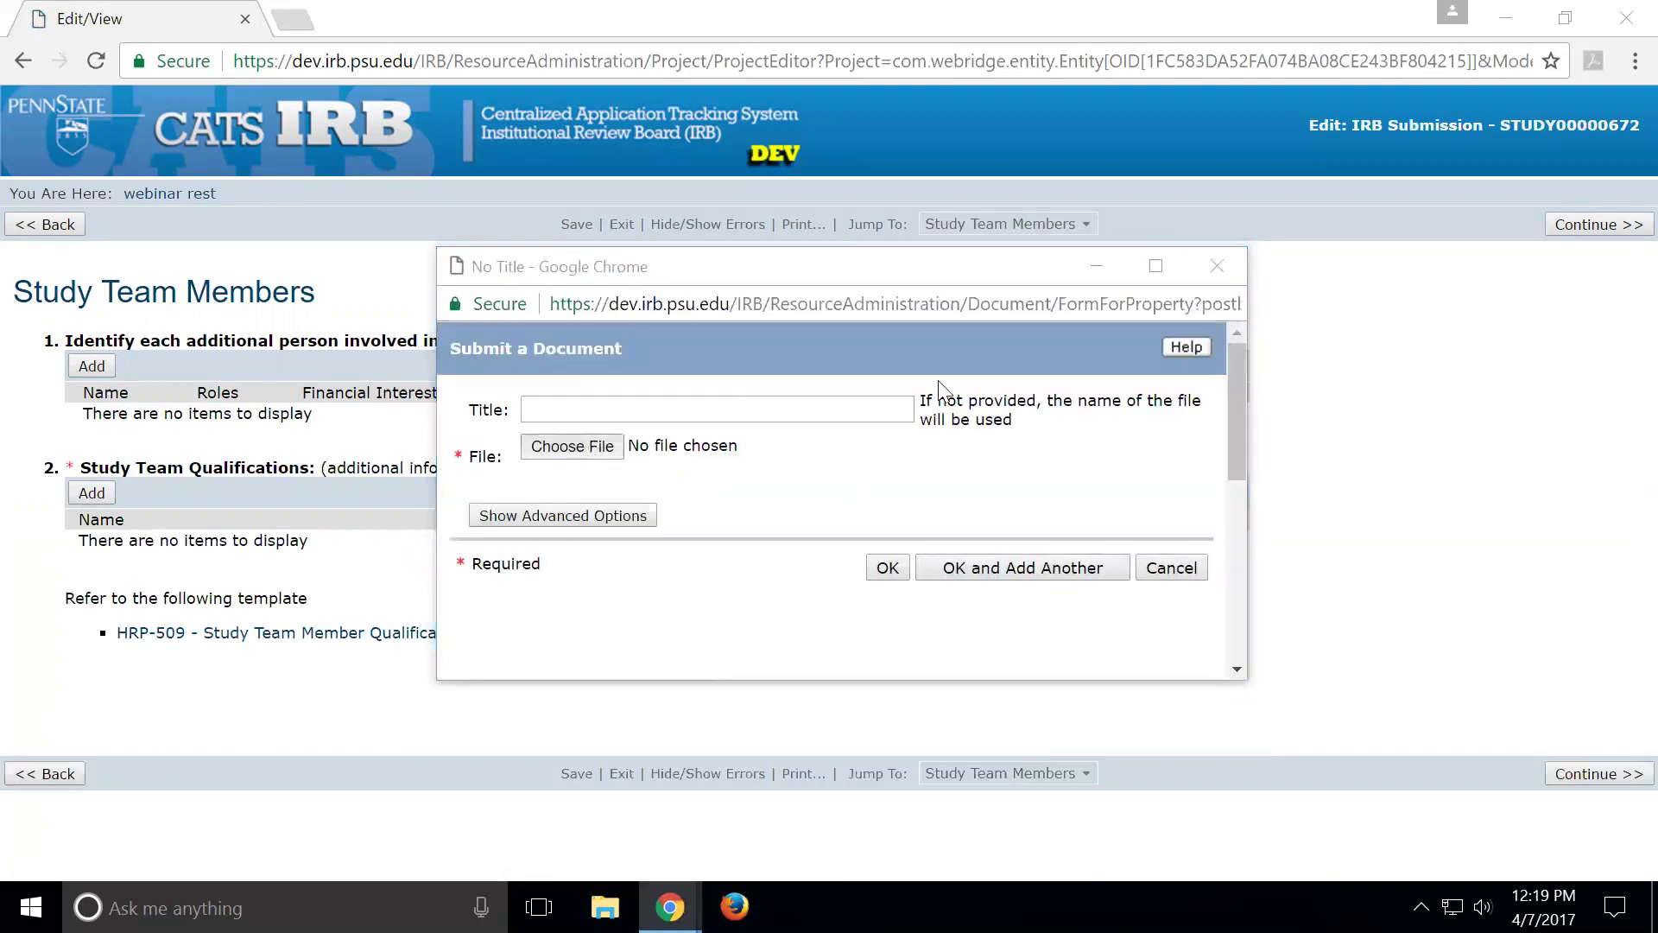
left_click(1026, 328)
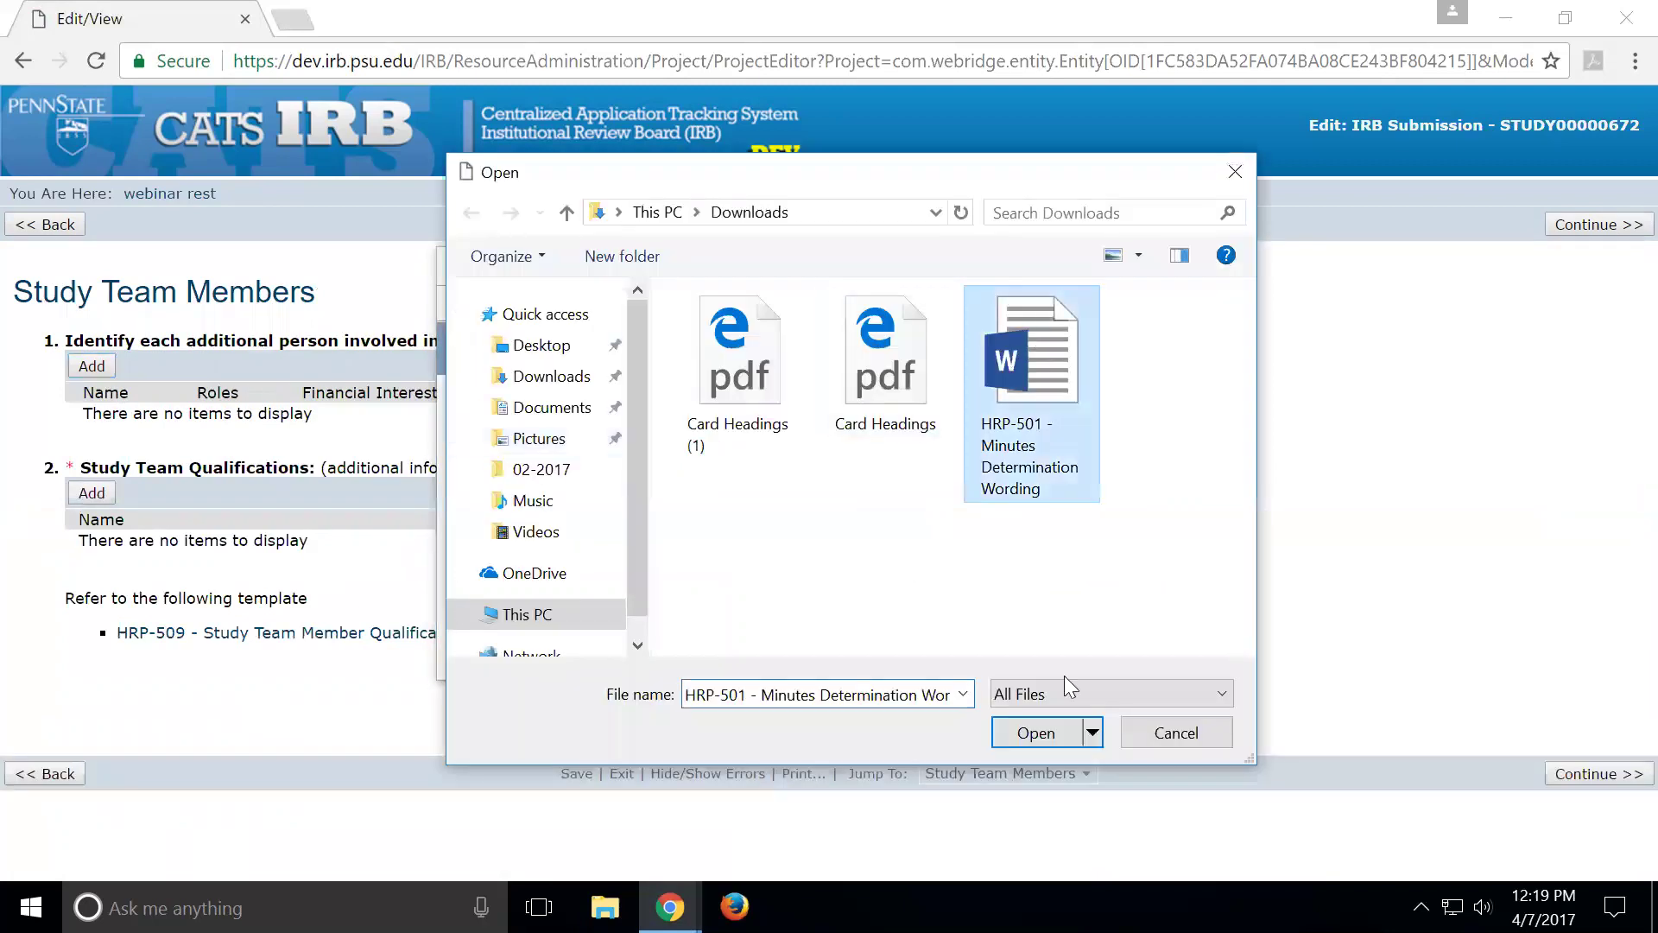
left_click(1041, 732)
left_click(890, 569)
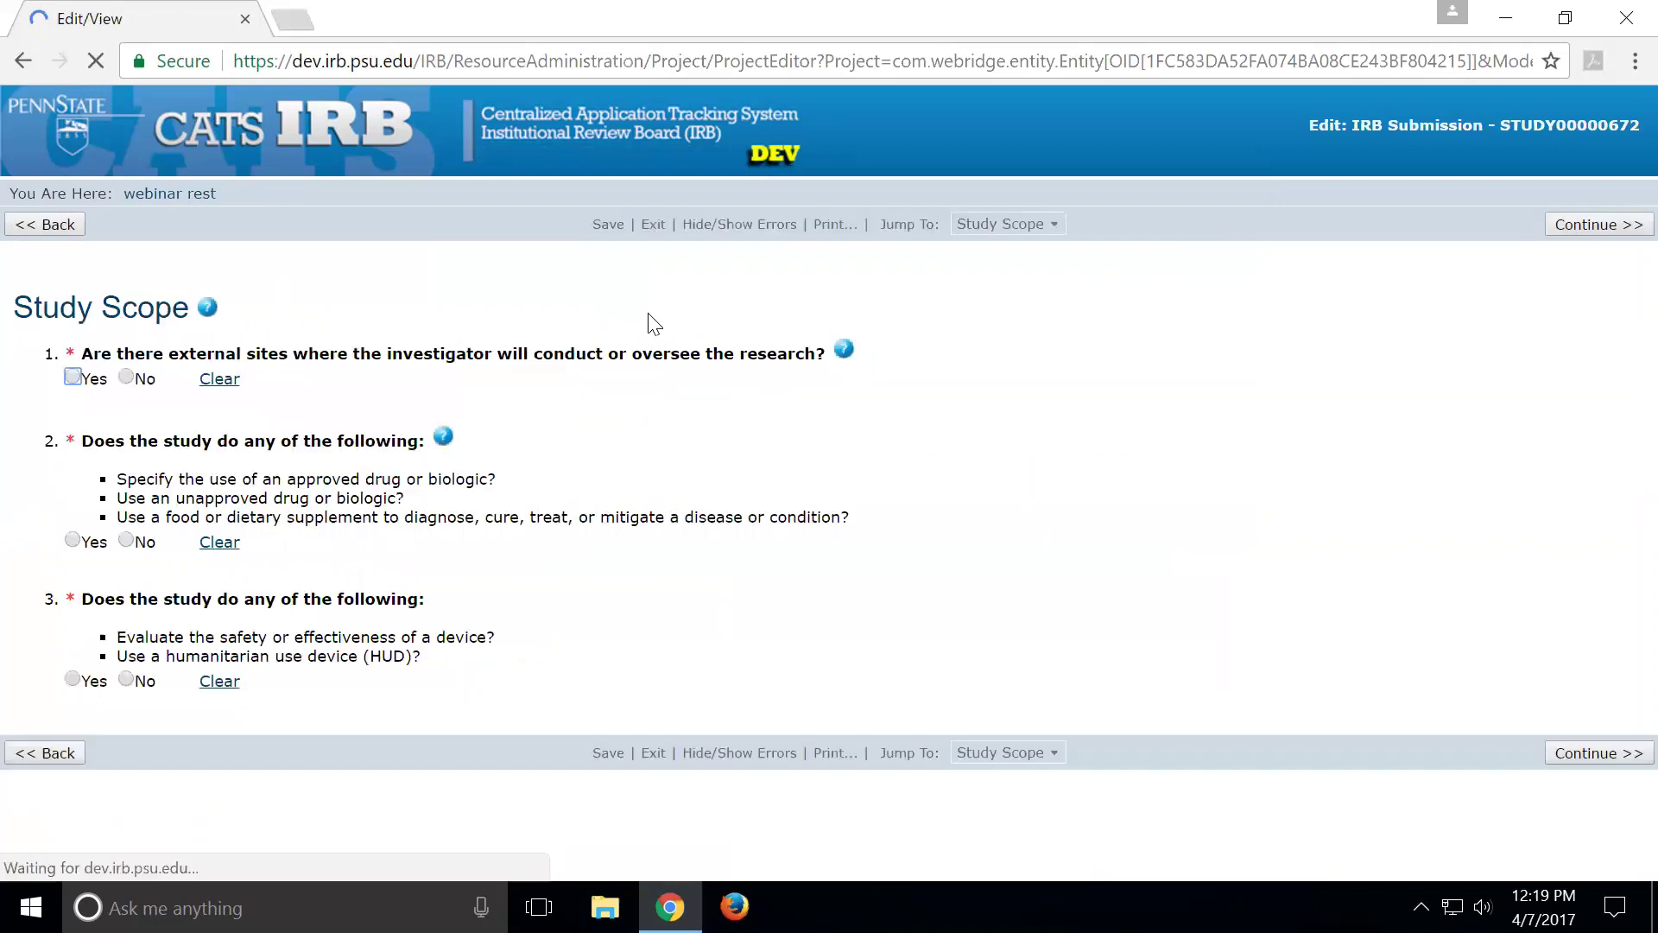
Answer No to the external sites, drug or biologic, and device Study Scope questions
left_click(125, 380)
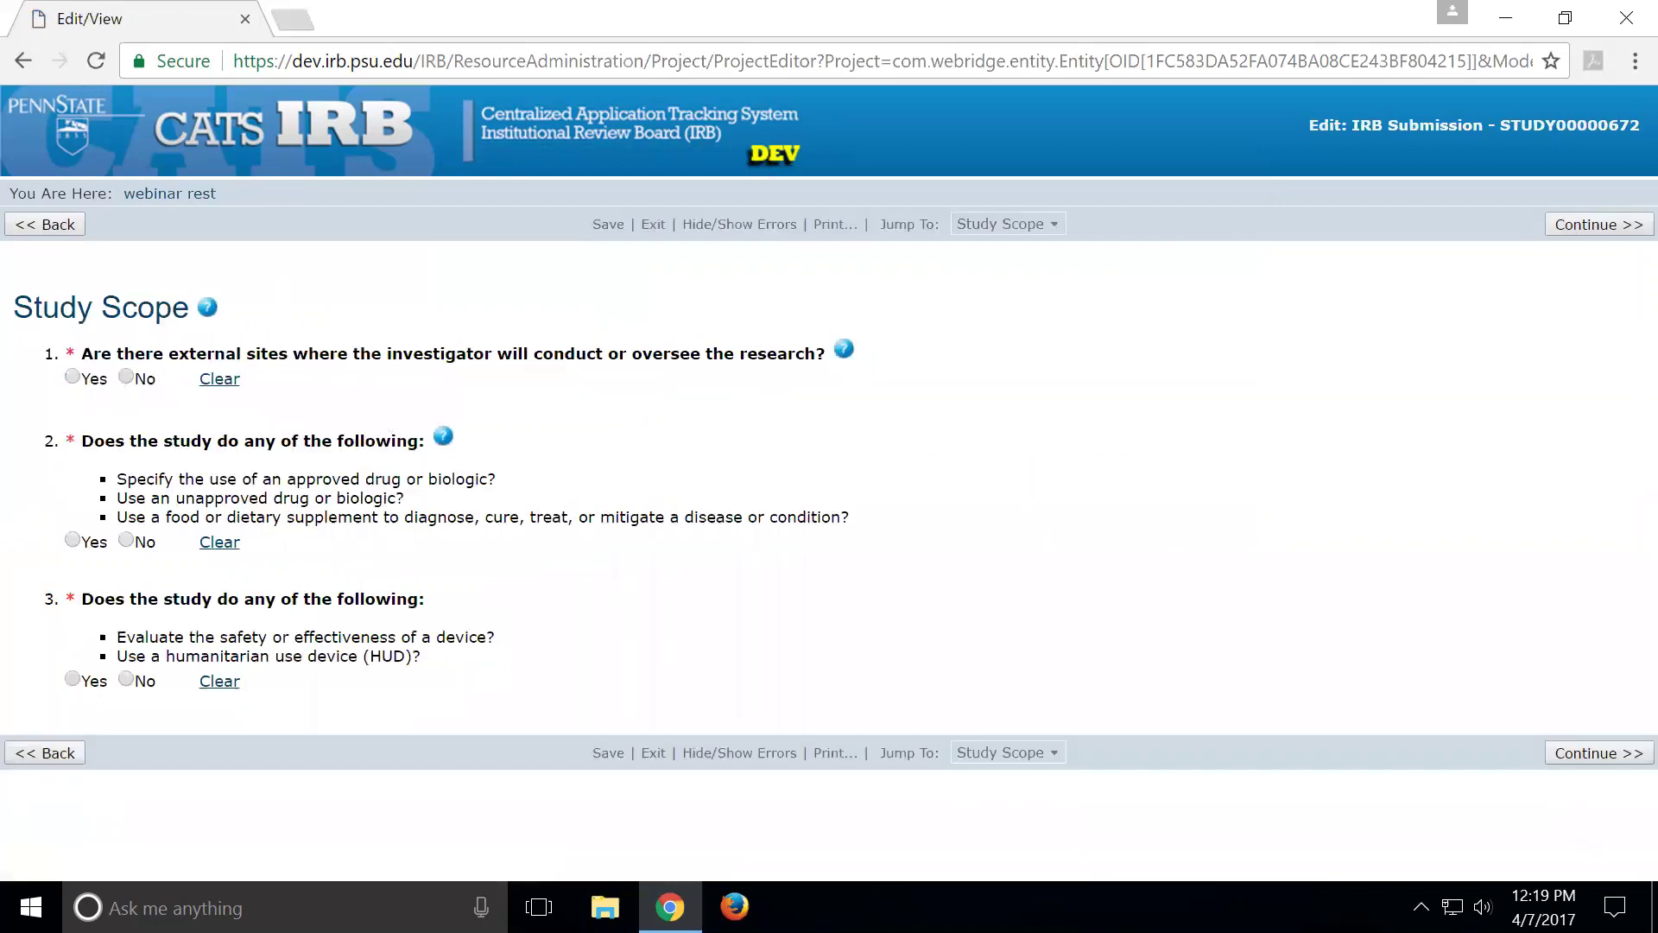
left_click(126, 679)
left_click(126, 541)
Save the Study Scope answers and continue to the Consent Forms and Recruitment Materials page
left_click(1600, 224)
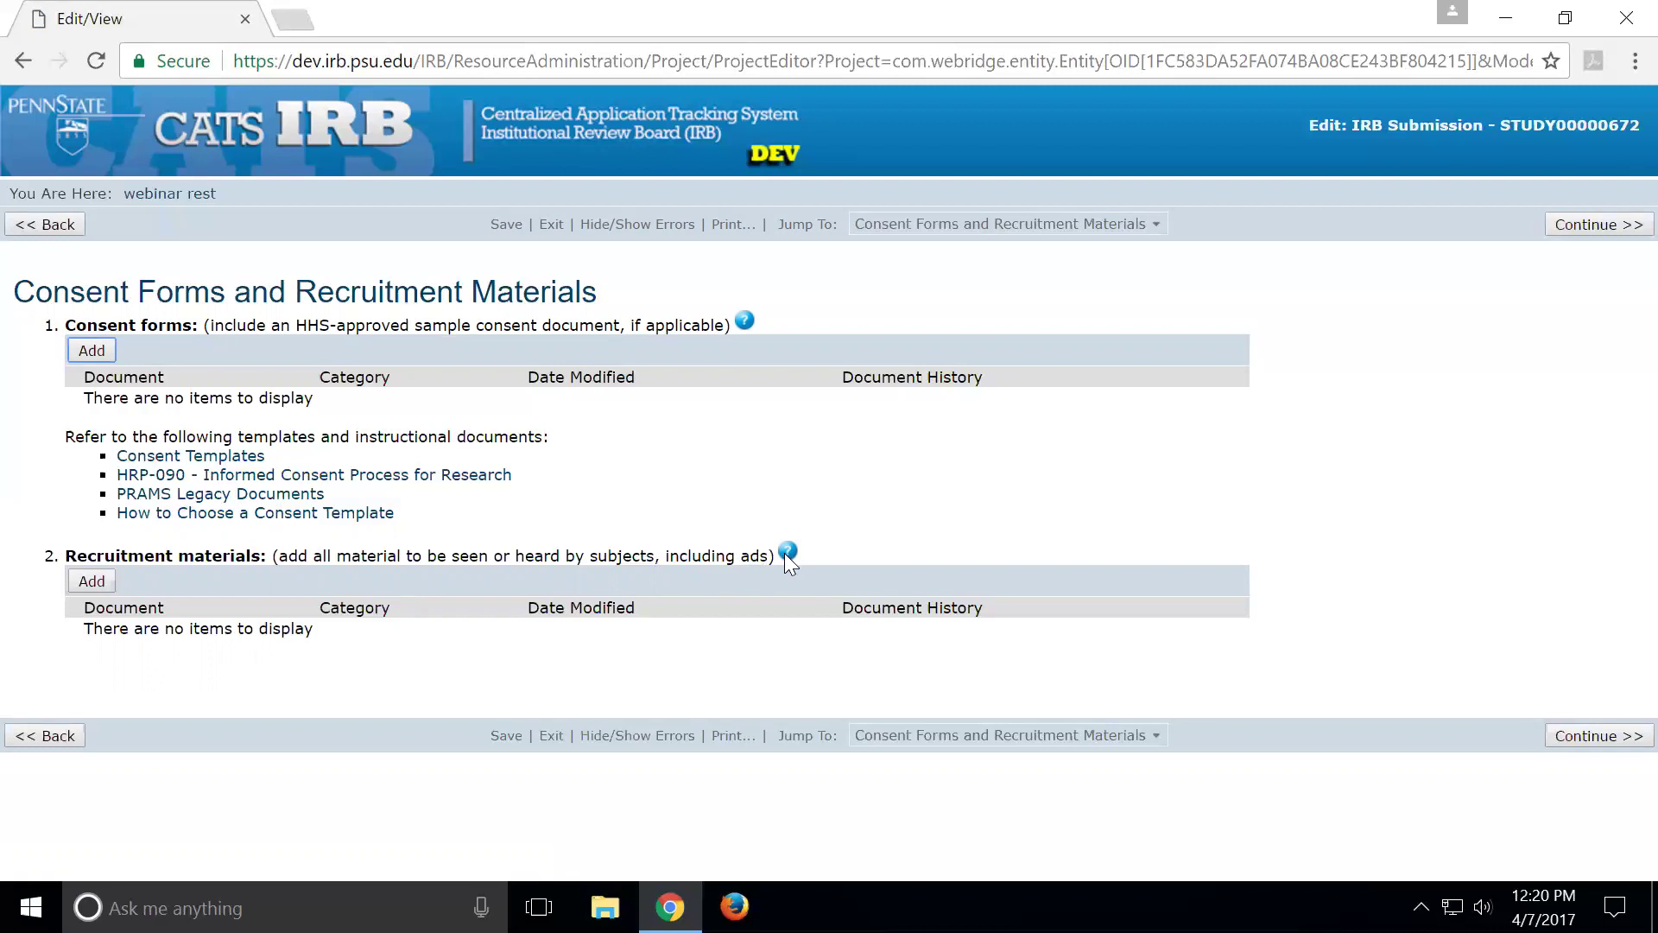
View the Recruitment materials help, highlighting 'phone or email script', then close it
left_click(788, 552)
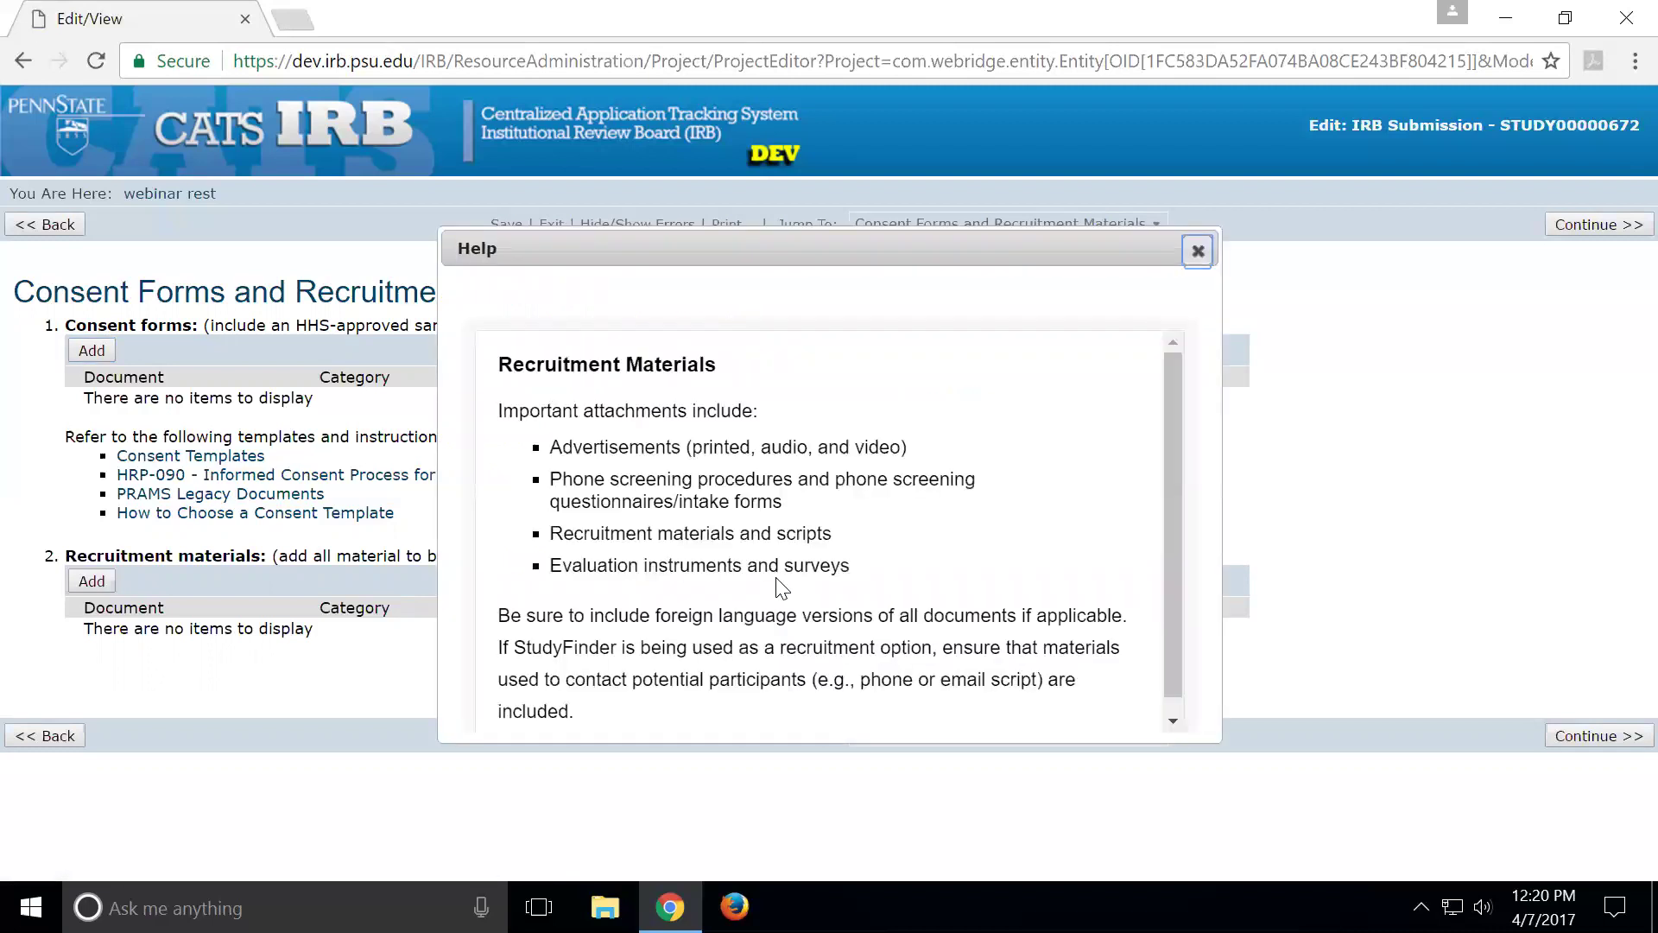
scroll(782, 587, "down", 1)
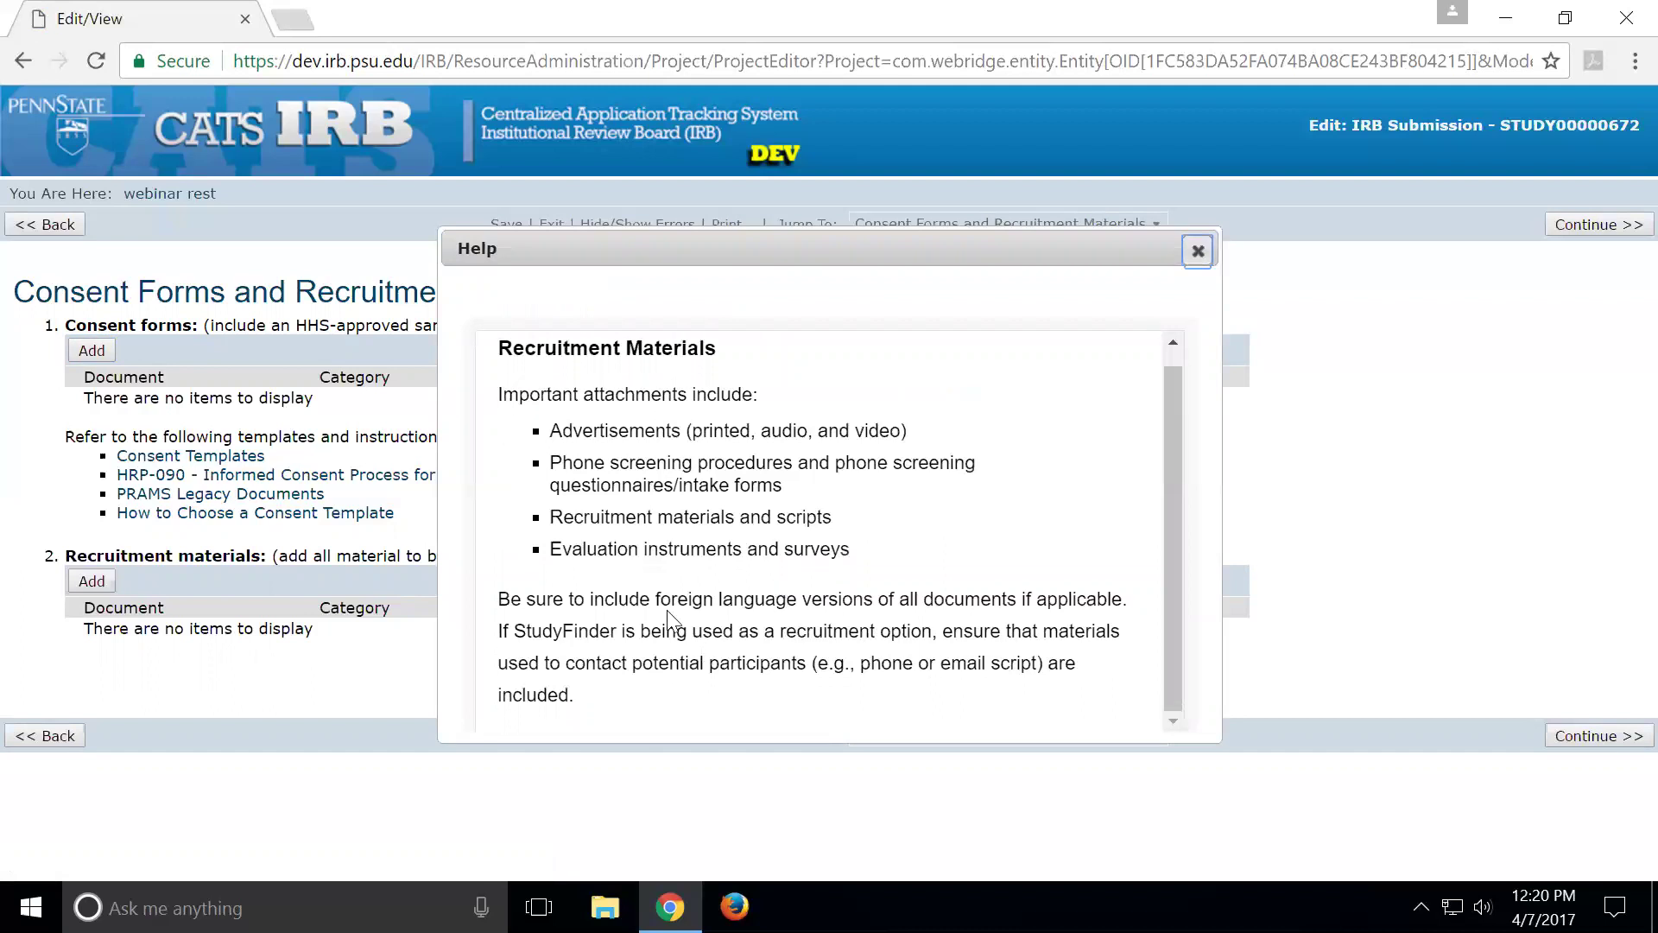
left_click_drag(861, 662, 1031, 662)
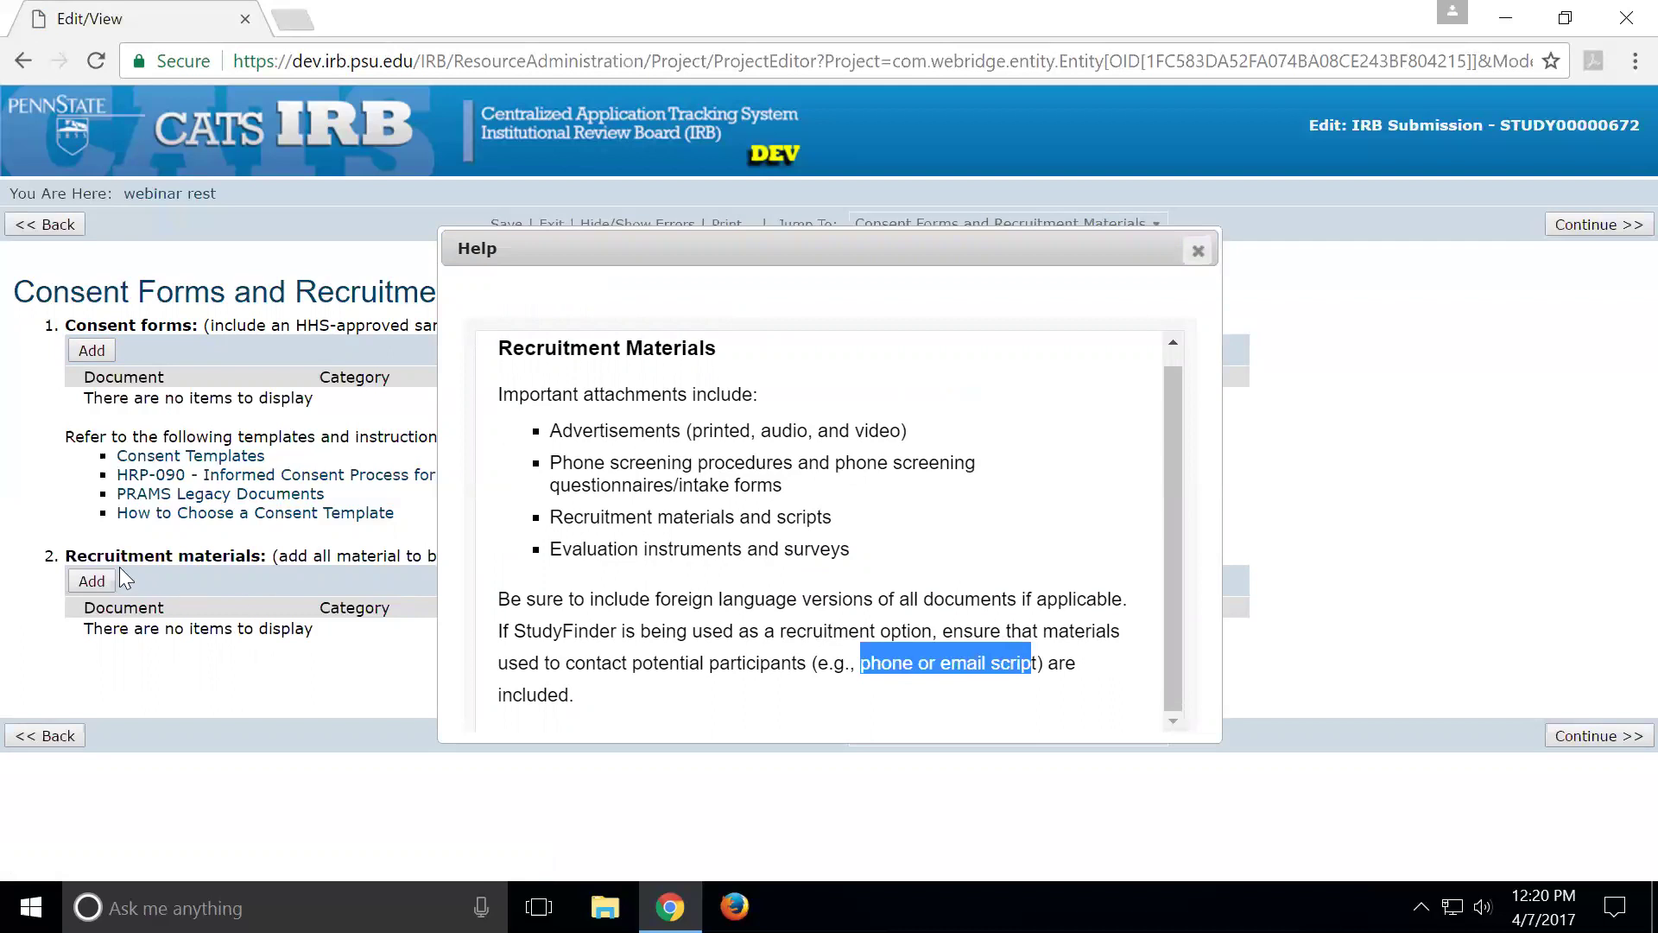
left_click(1198, 251)
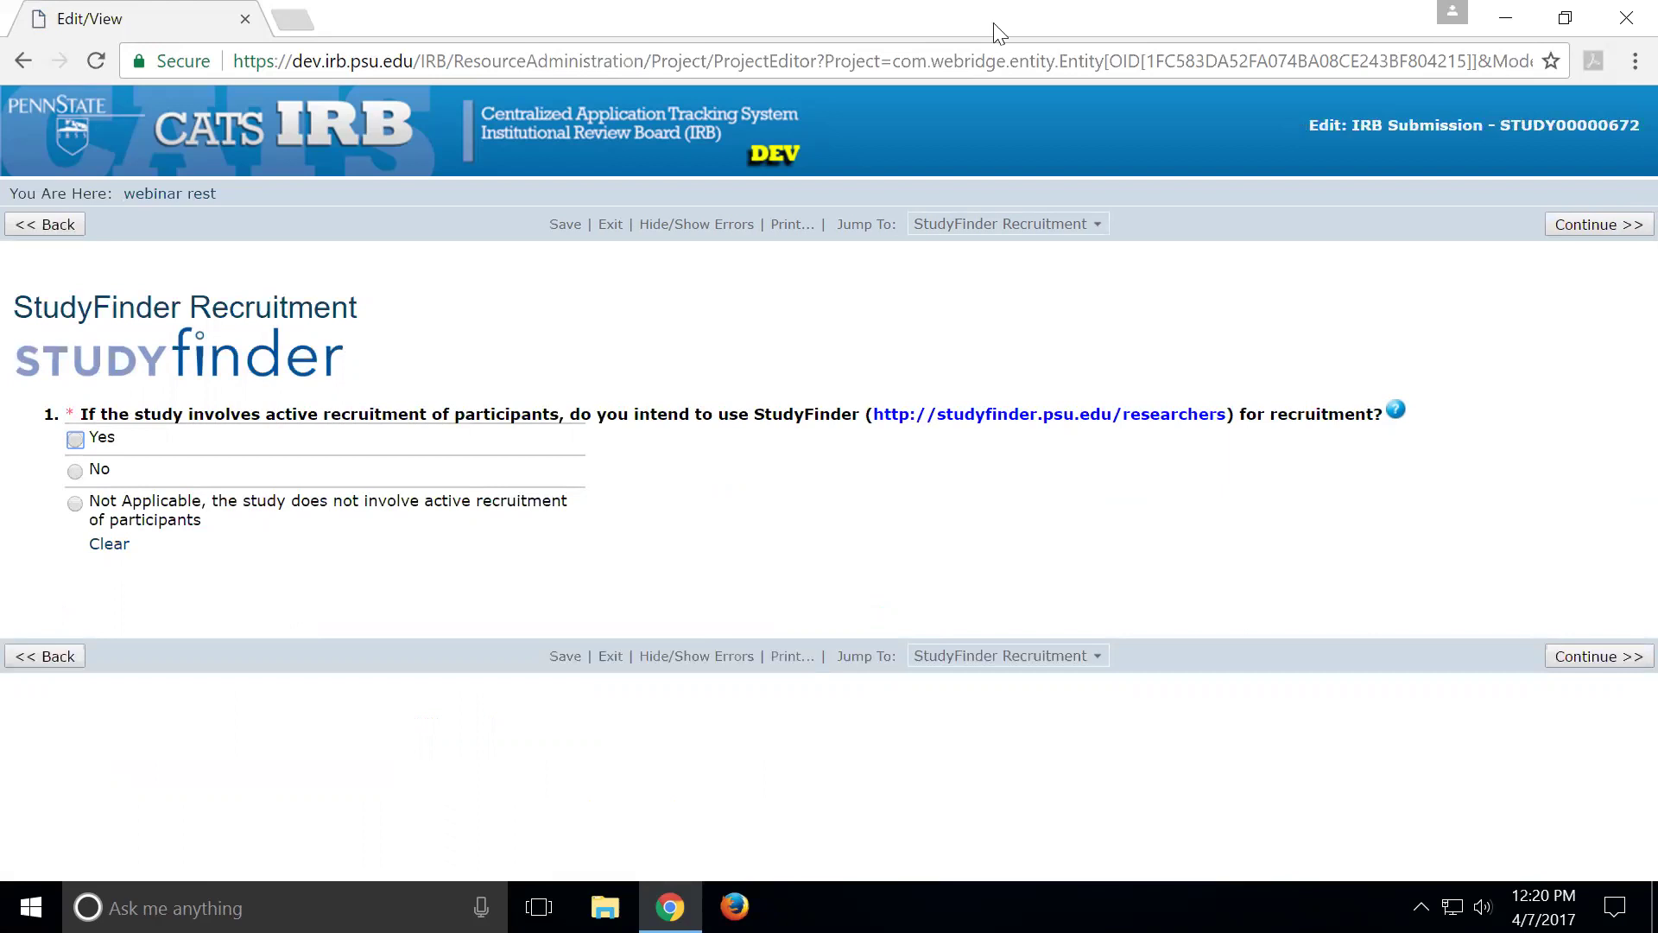
Expand the Jump To dropdown listing the submission's form sections
left_click(1005, 224)
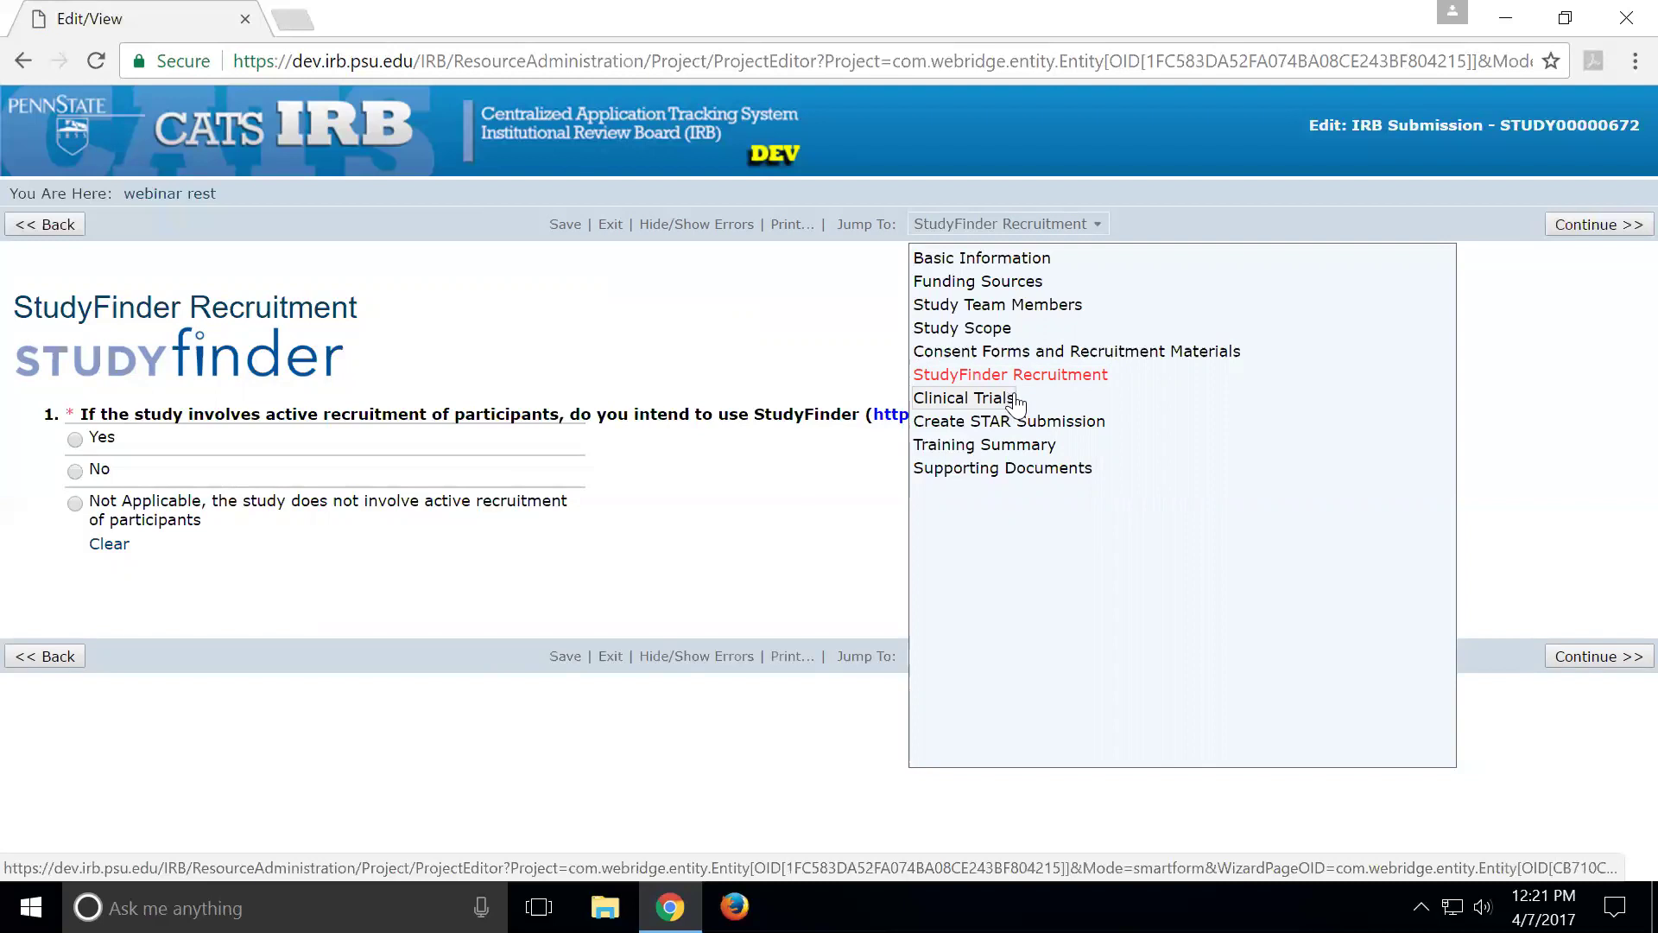
Dismiss the Jump To section list by clicking on a blank part of the page
left_click(847, 553)
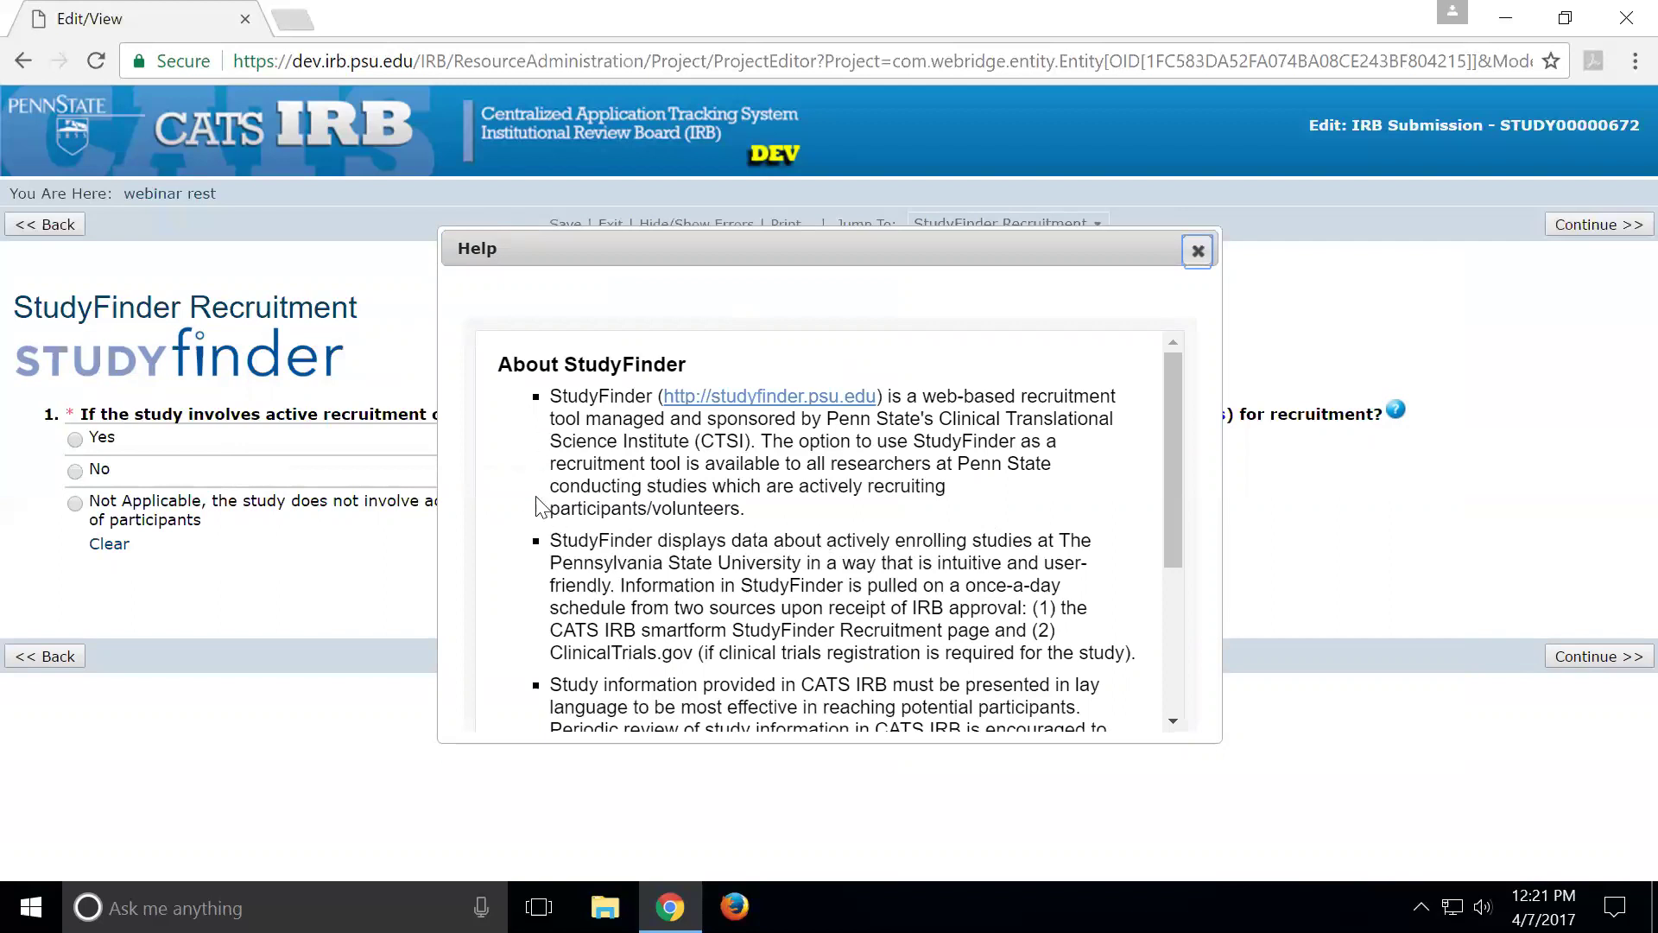
Highlight the Updating Study Information paragraph in the StudyFinder help, then close the help window
scroll(549, 498, "down", 1)
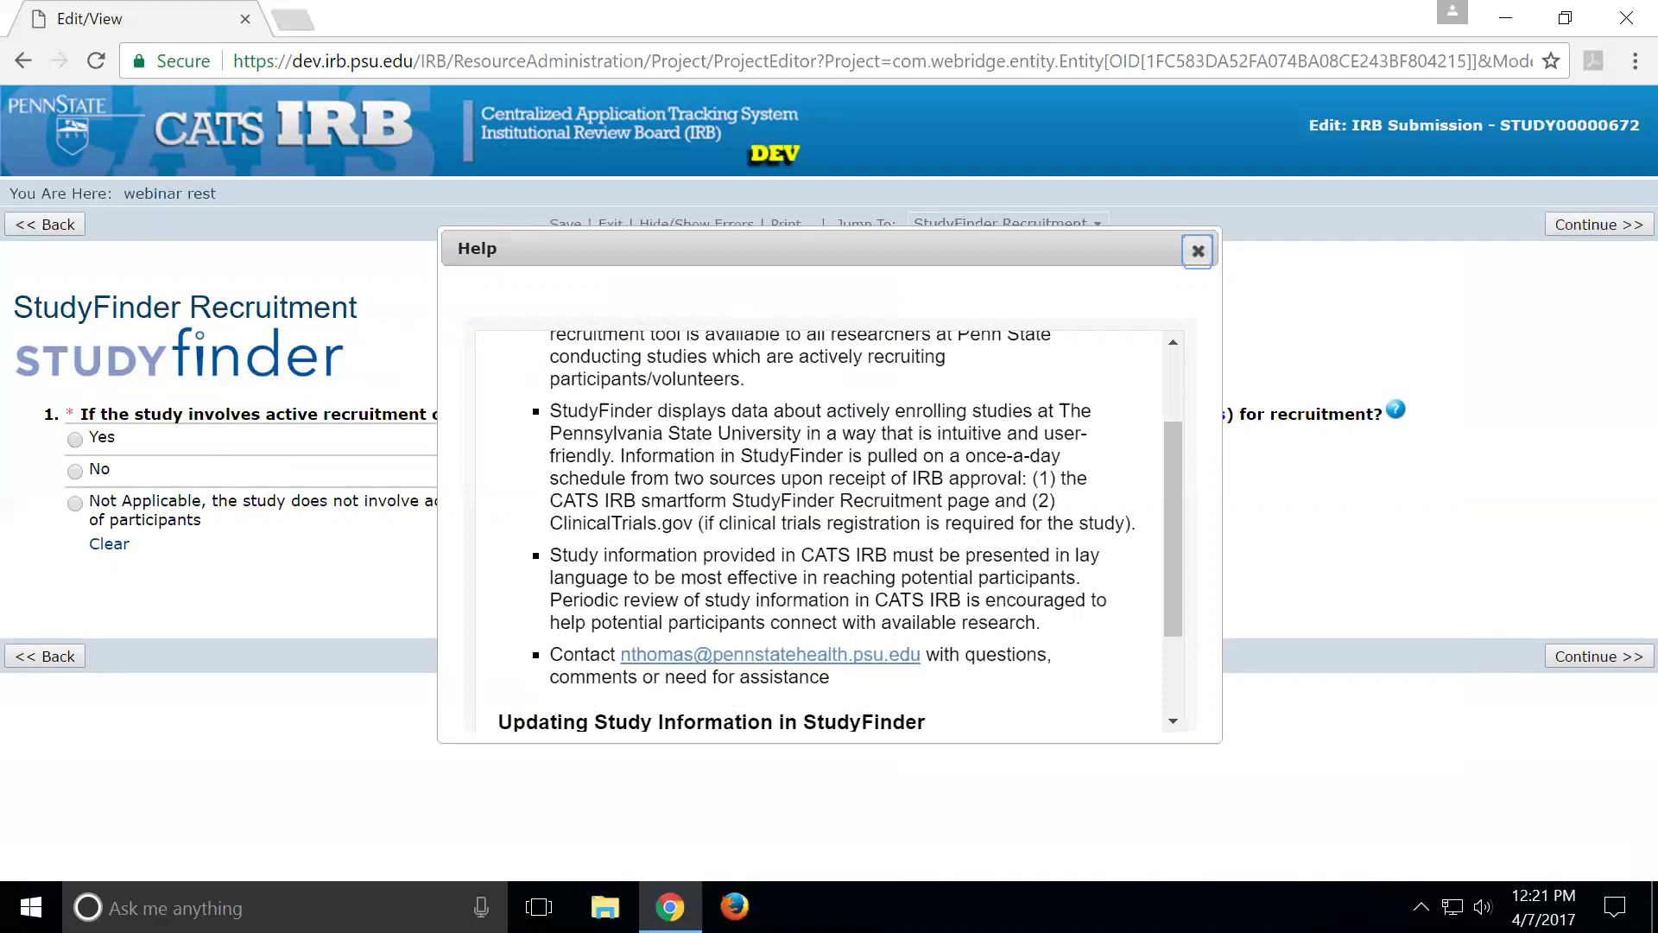
scroll(793, 615, "down", 1)
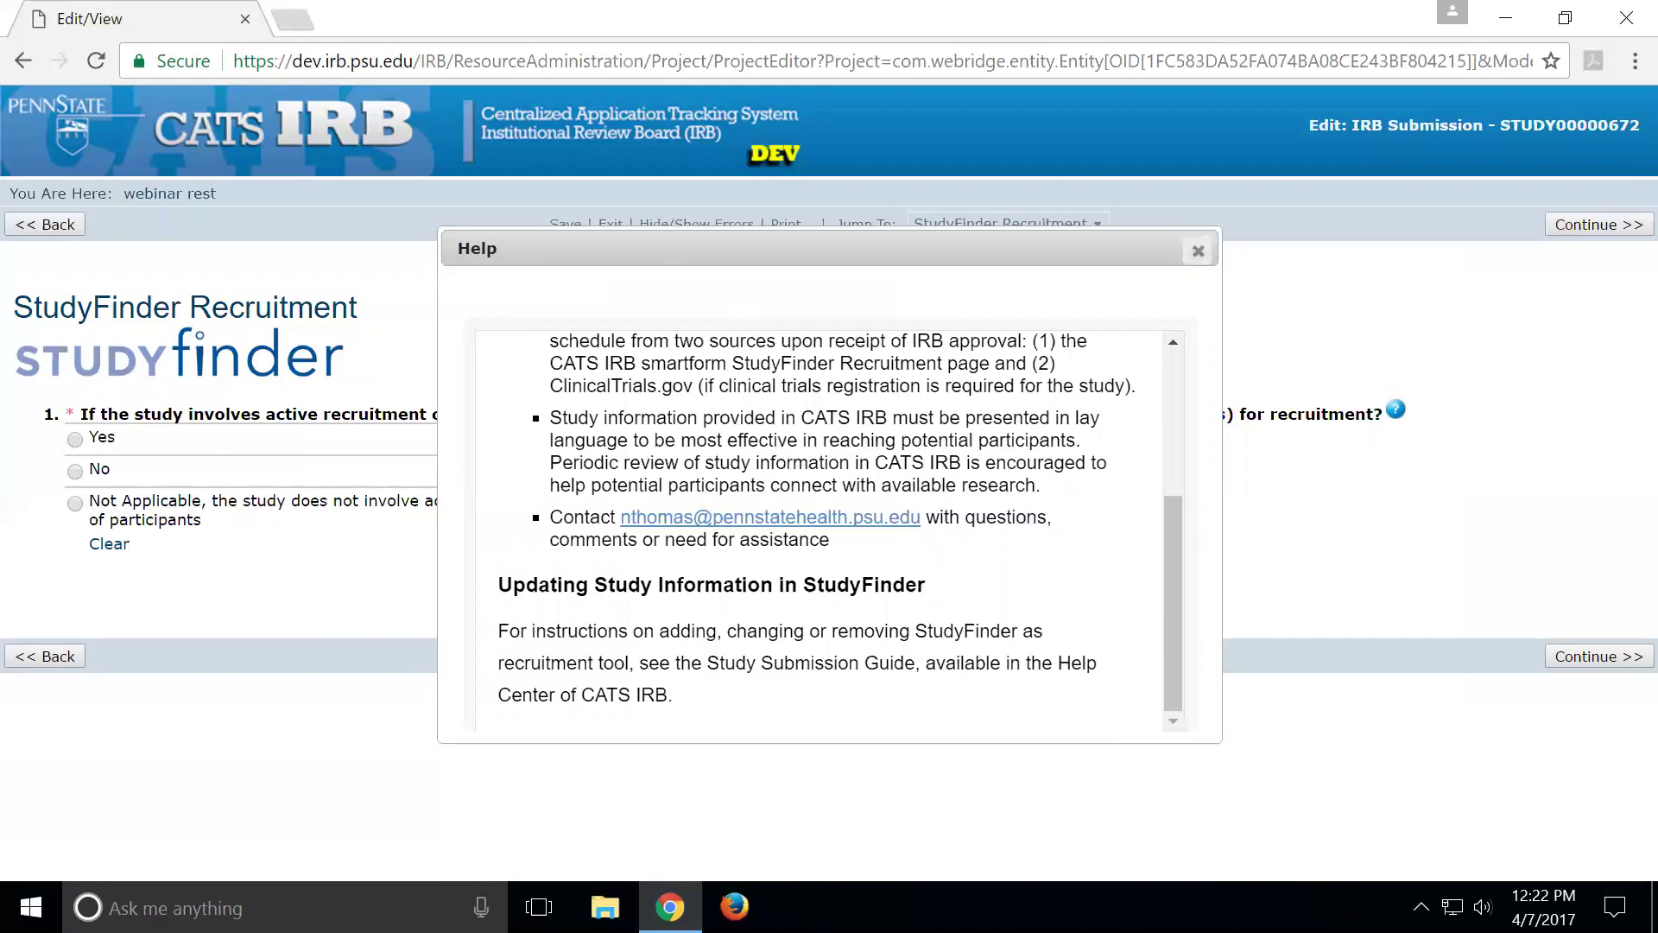
left_click_drag(509, 631, 673, 696)
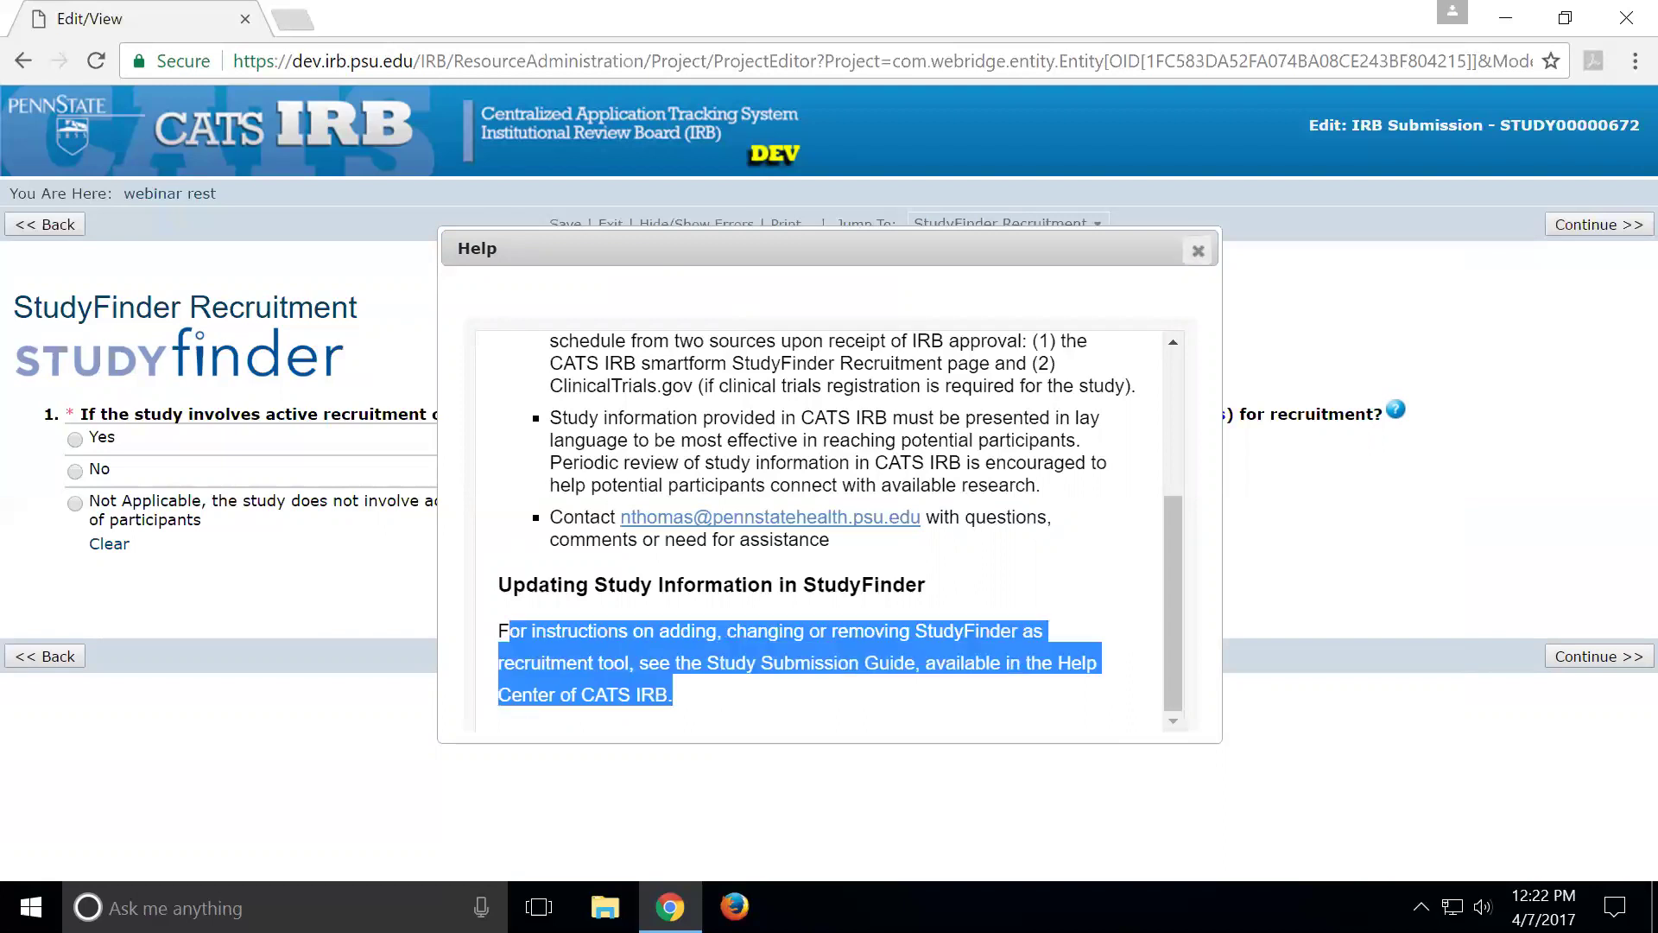
left_click(1022, 701)
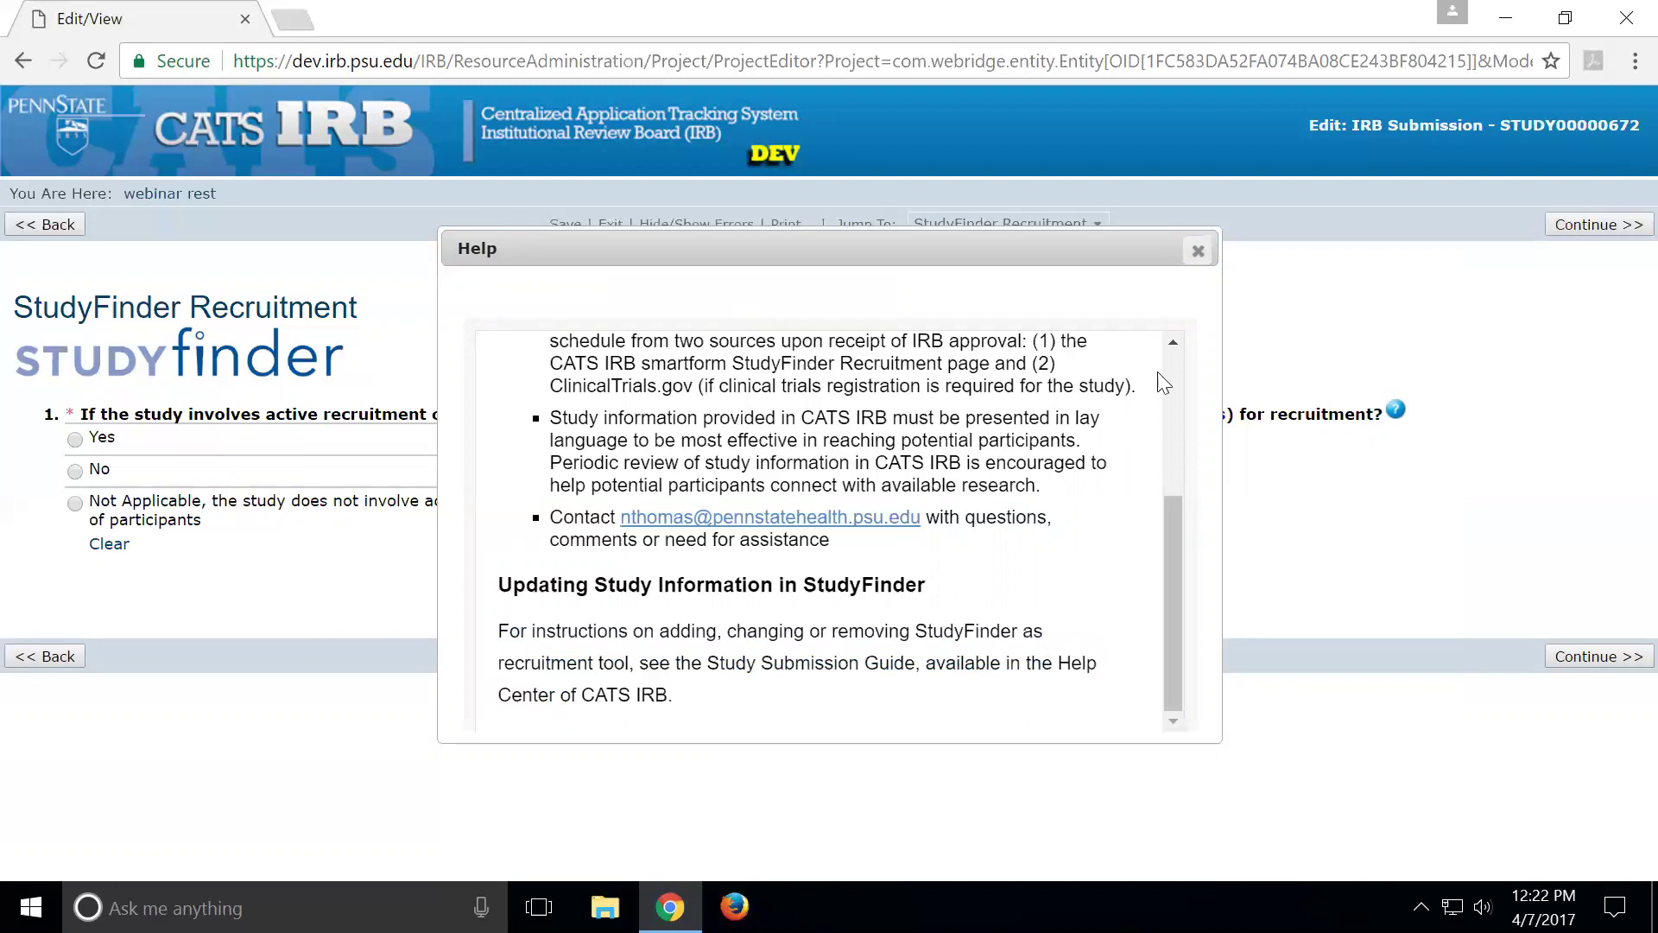
left_click(1196, 254)
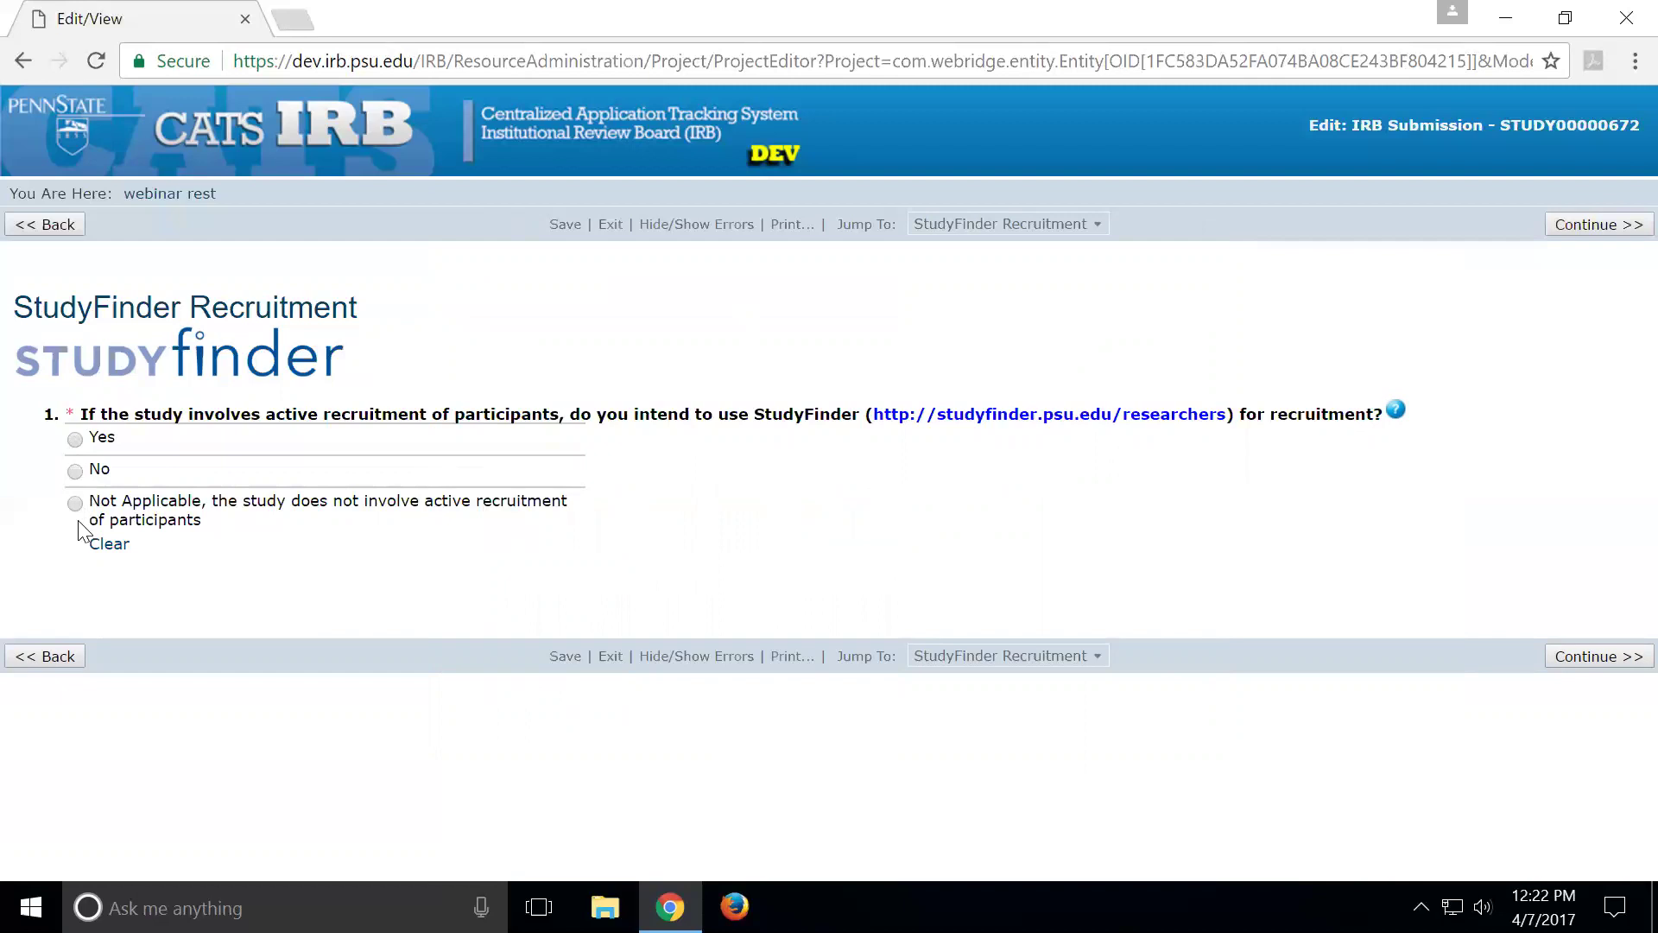
Answer Yes to using StudyFinder for recruitment and scroll down to the red notice
left_click(77, 442)
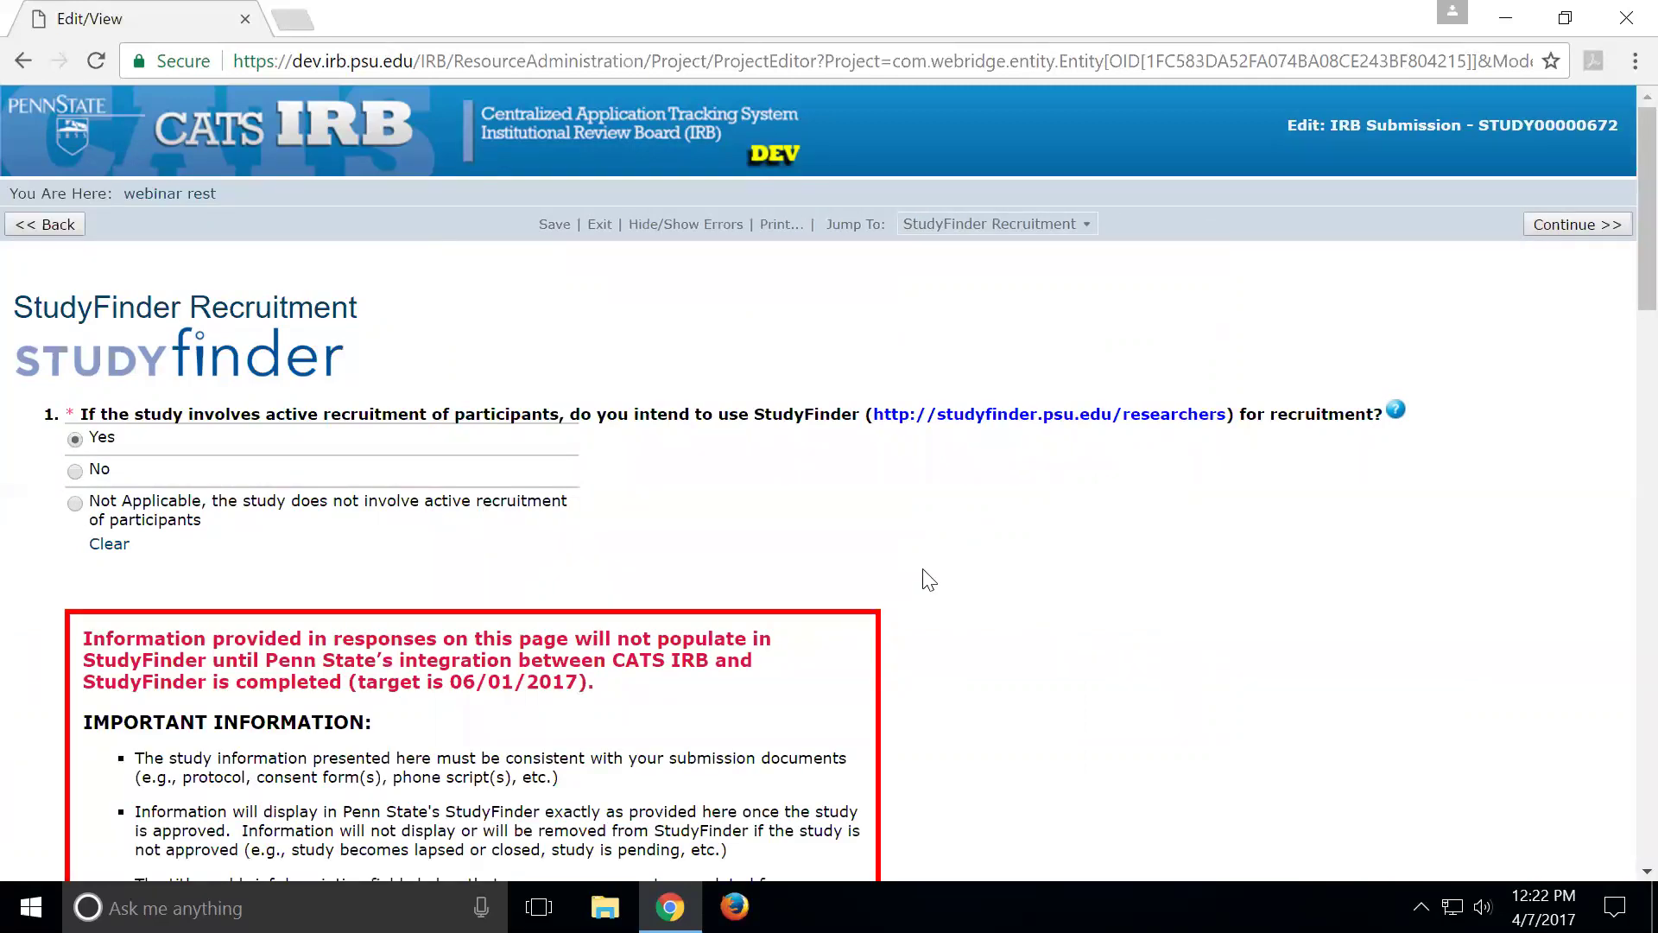
scroll(950, 567, "down", 3)
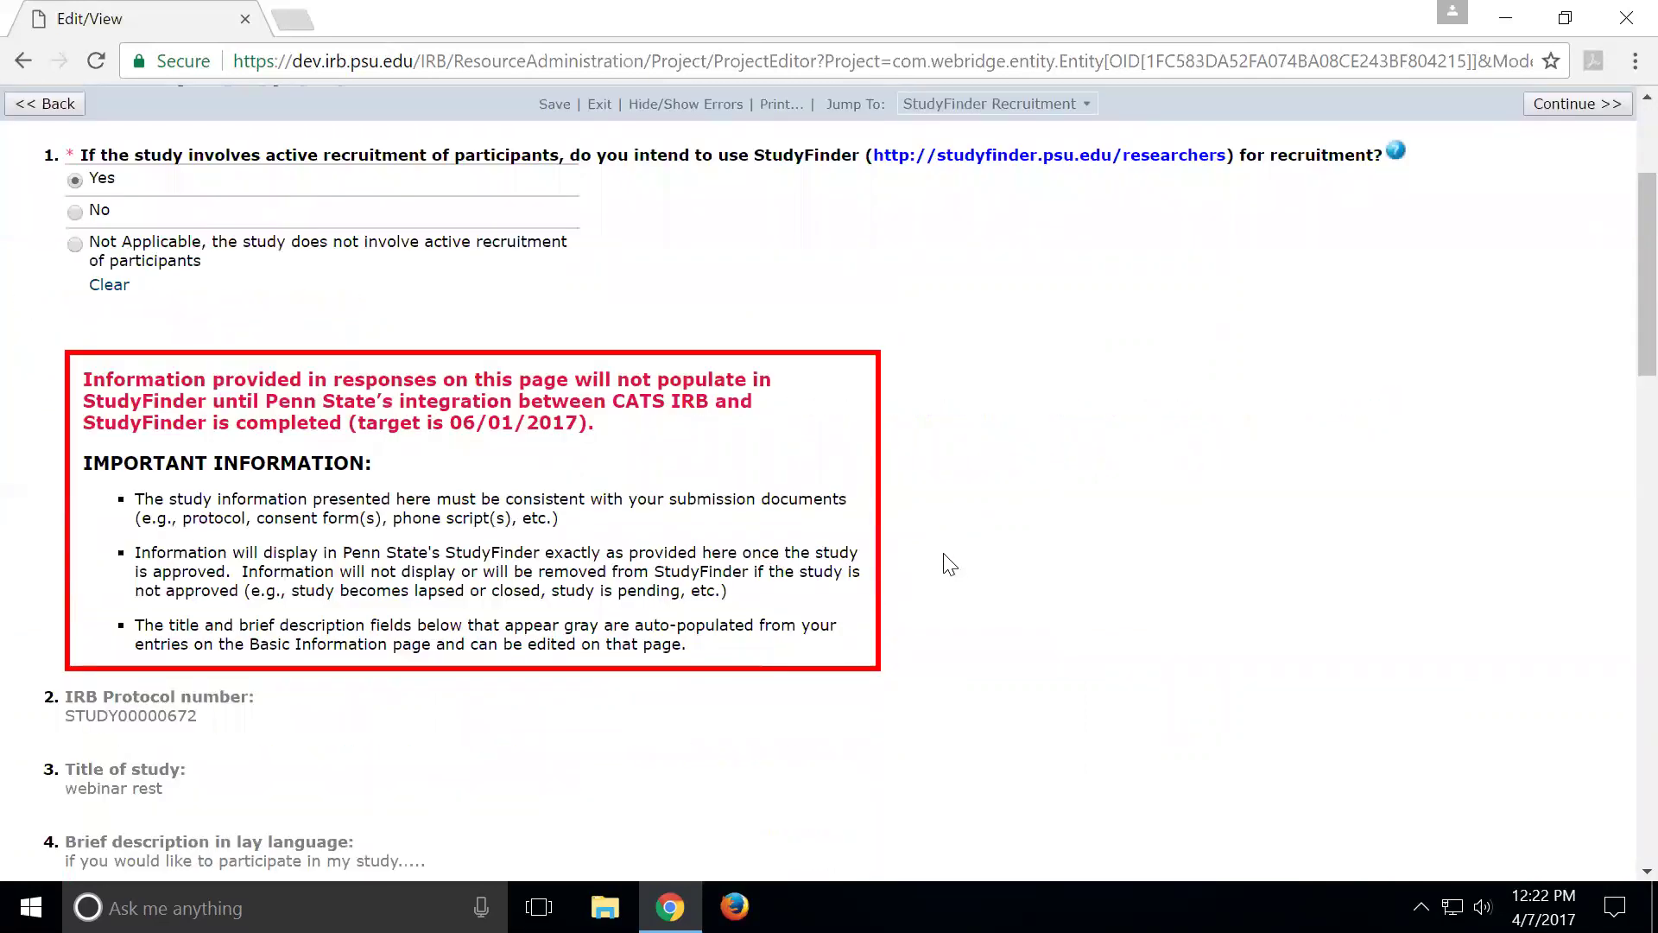
scroll(945, 563, "down", 2)
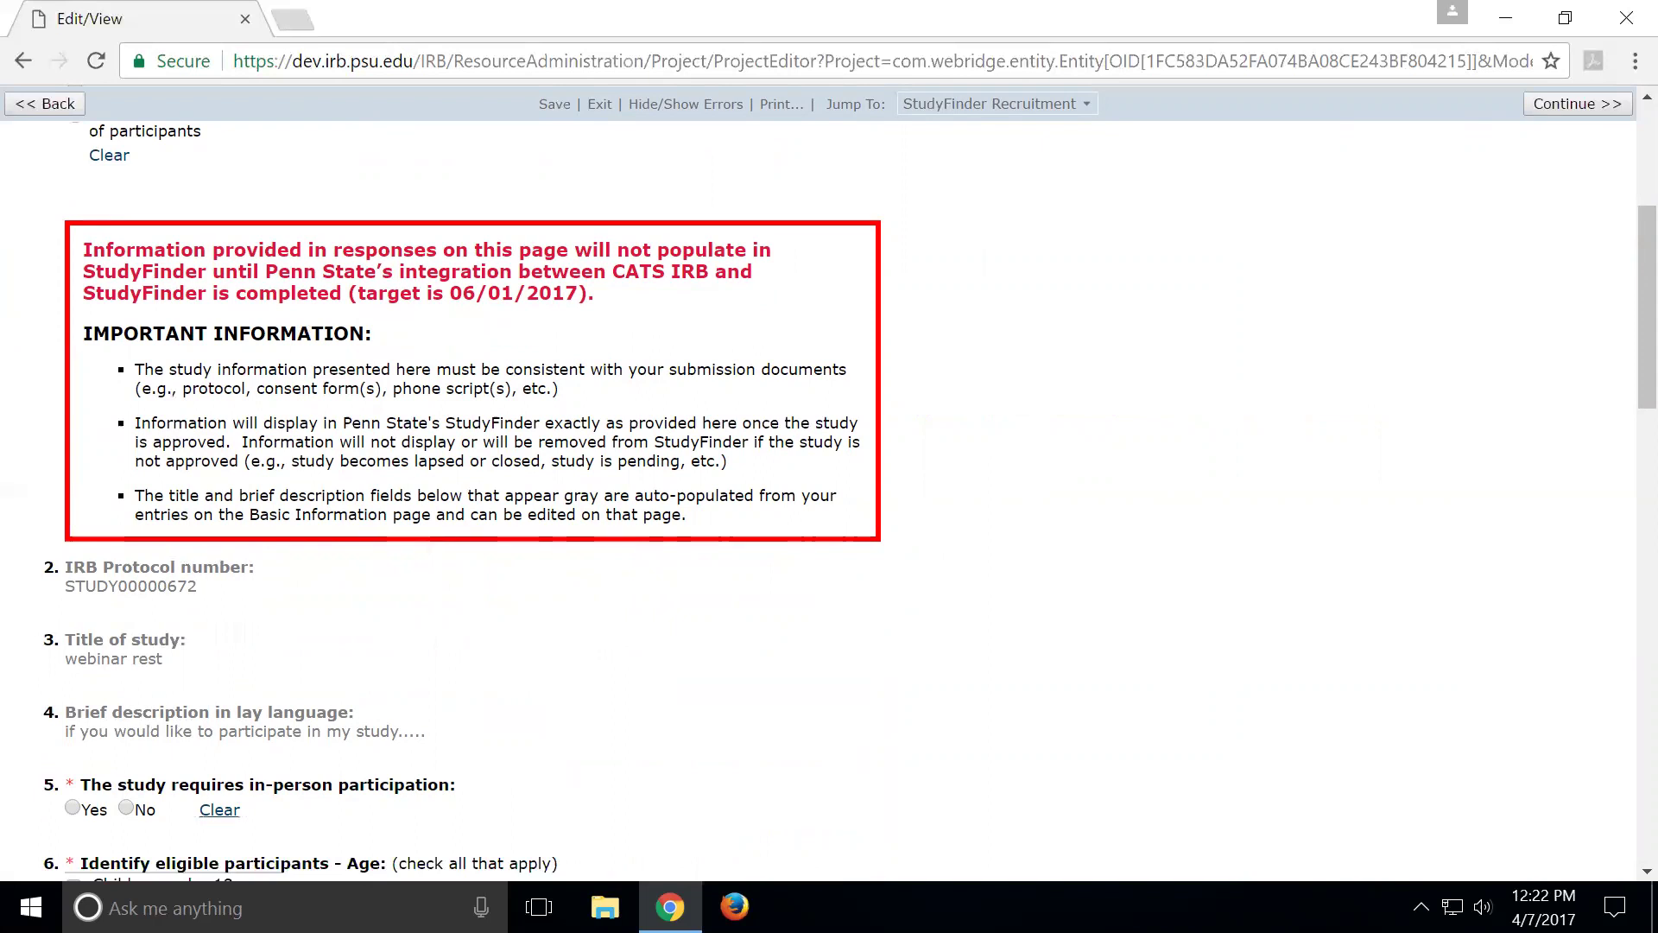
Highlight the notice's first paragraph, then its 06/01/2017 integration target date
left_click_drag(82, 250, 594, 294)
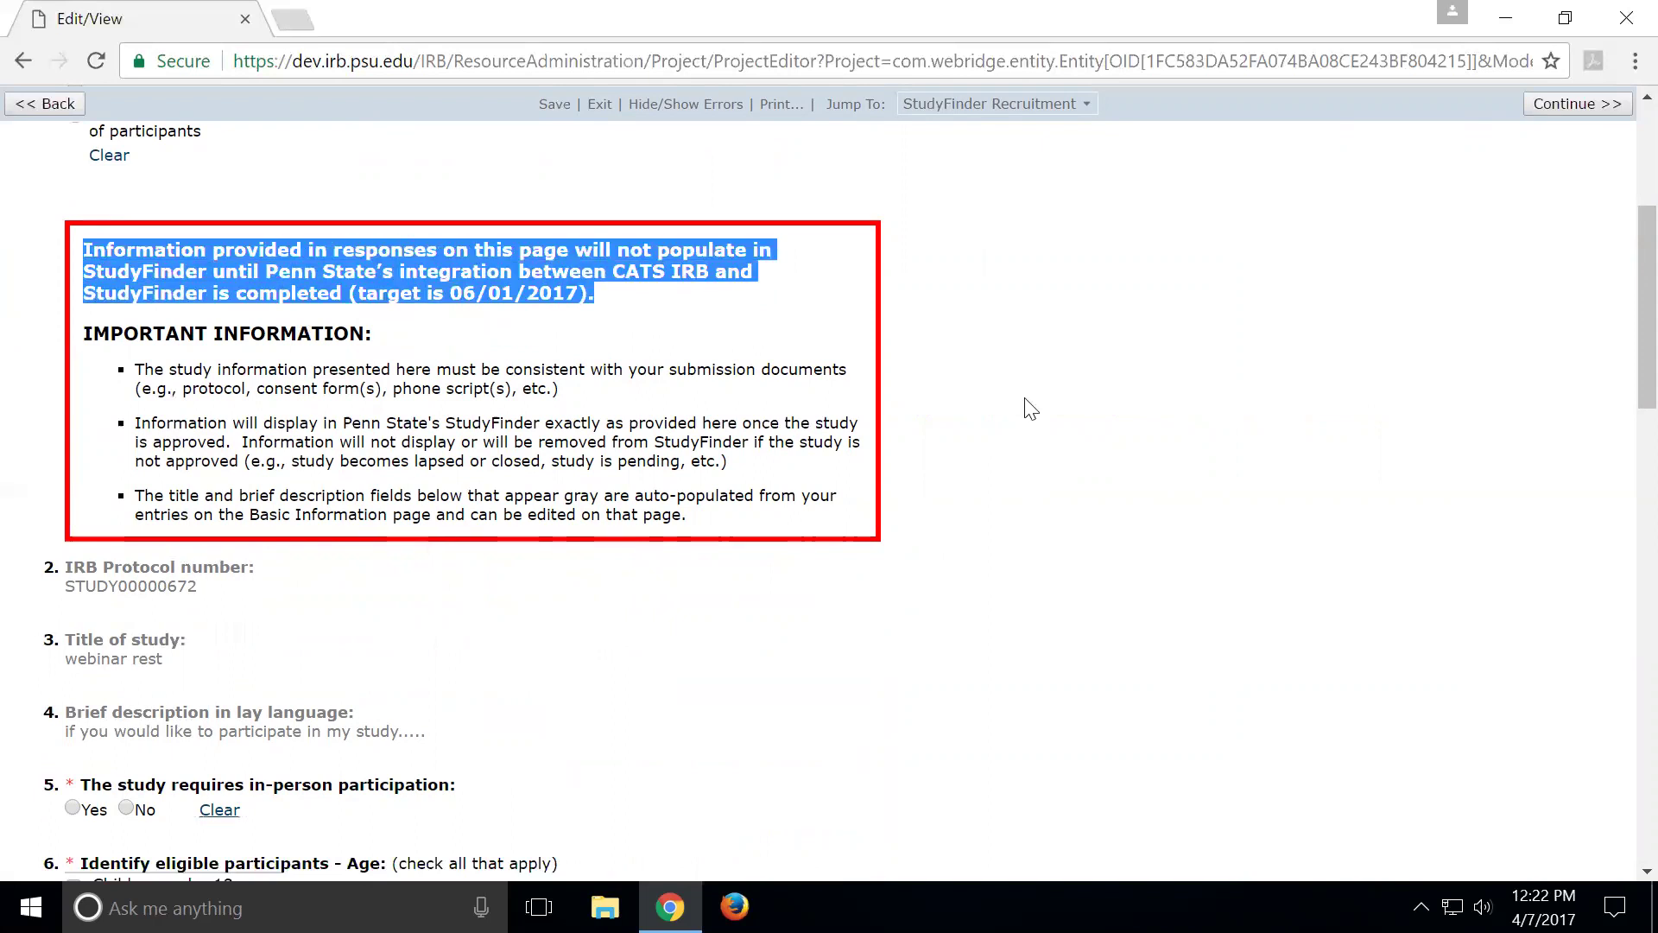
left_click(1062, 416)
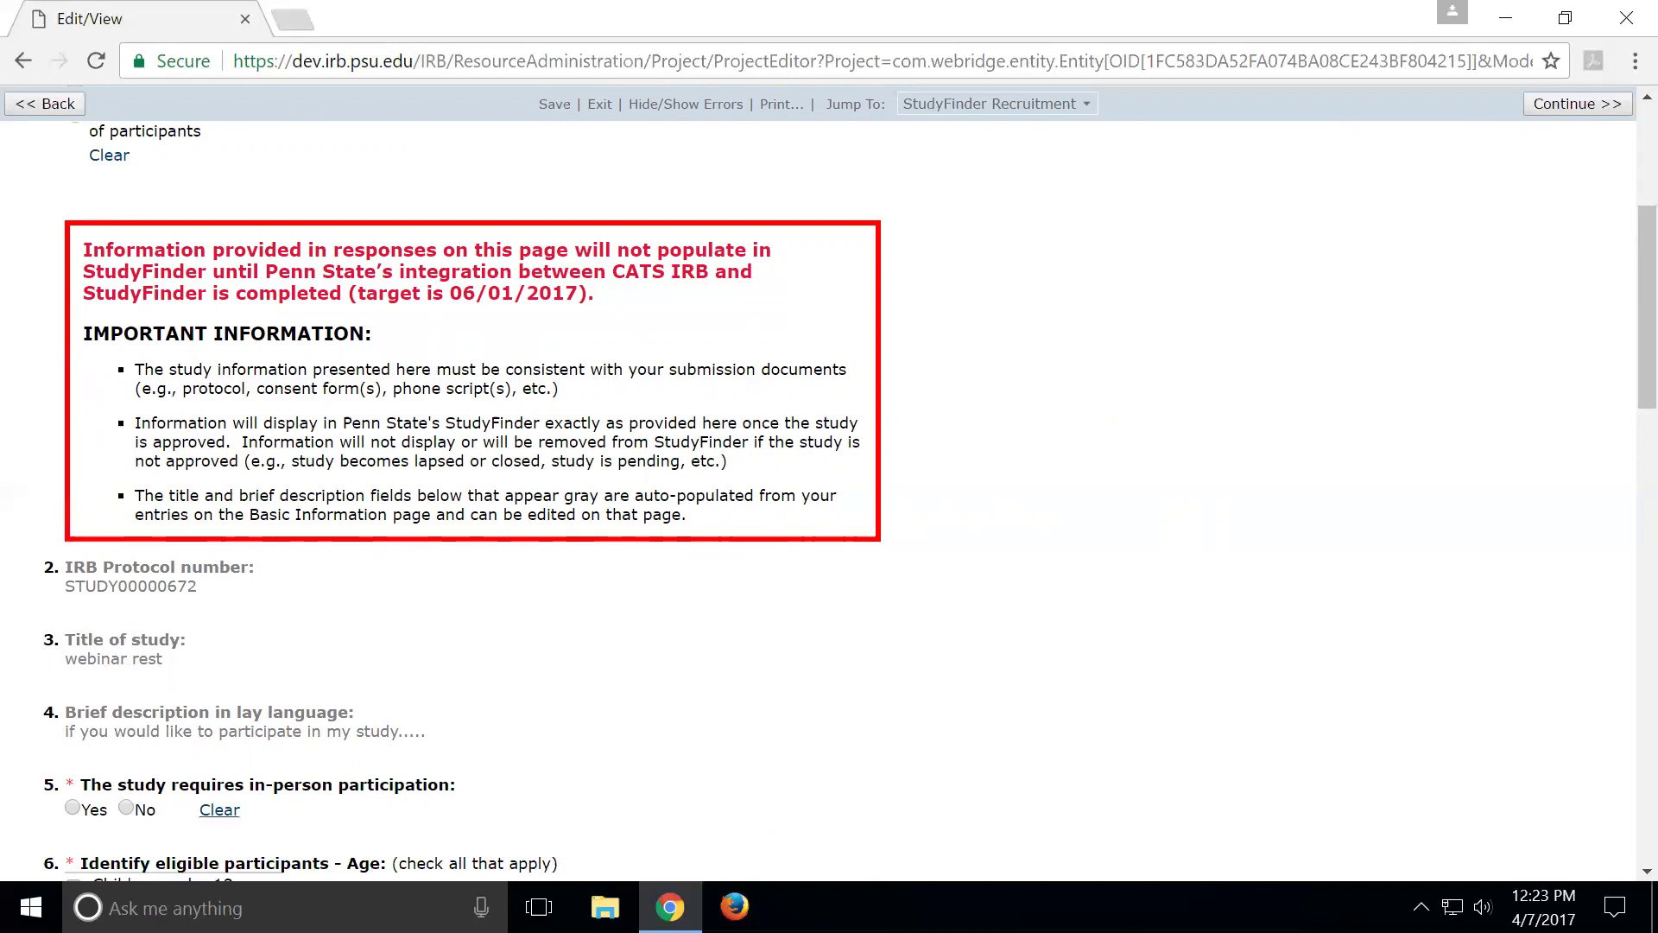
left_click_drag(451, 294, 594, 294)
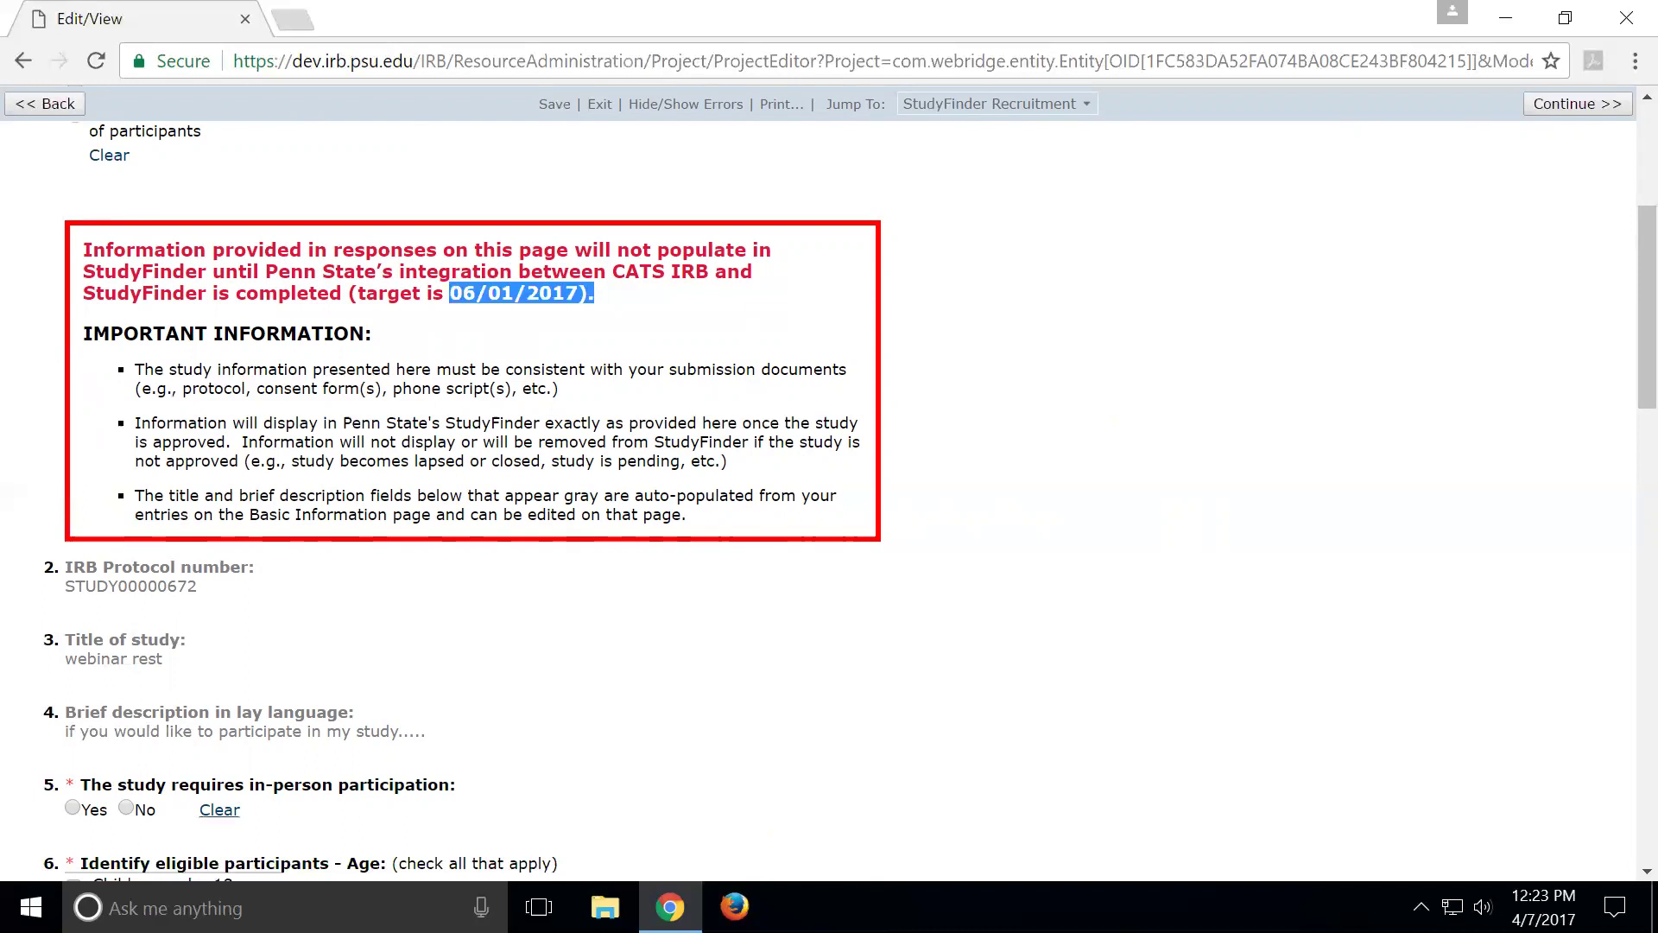
left_click(521, 357)
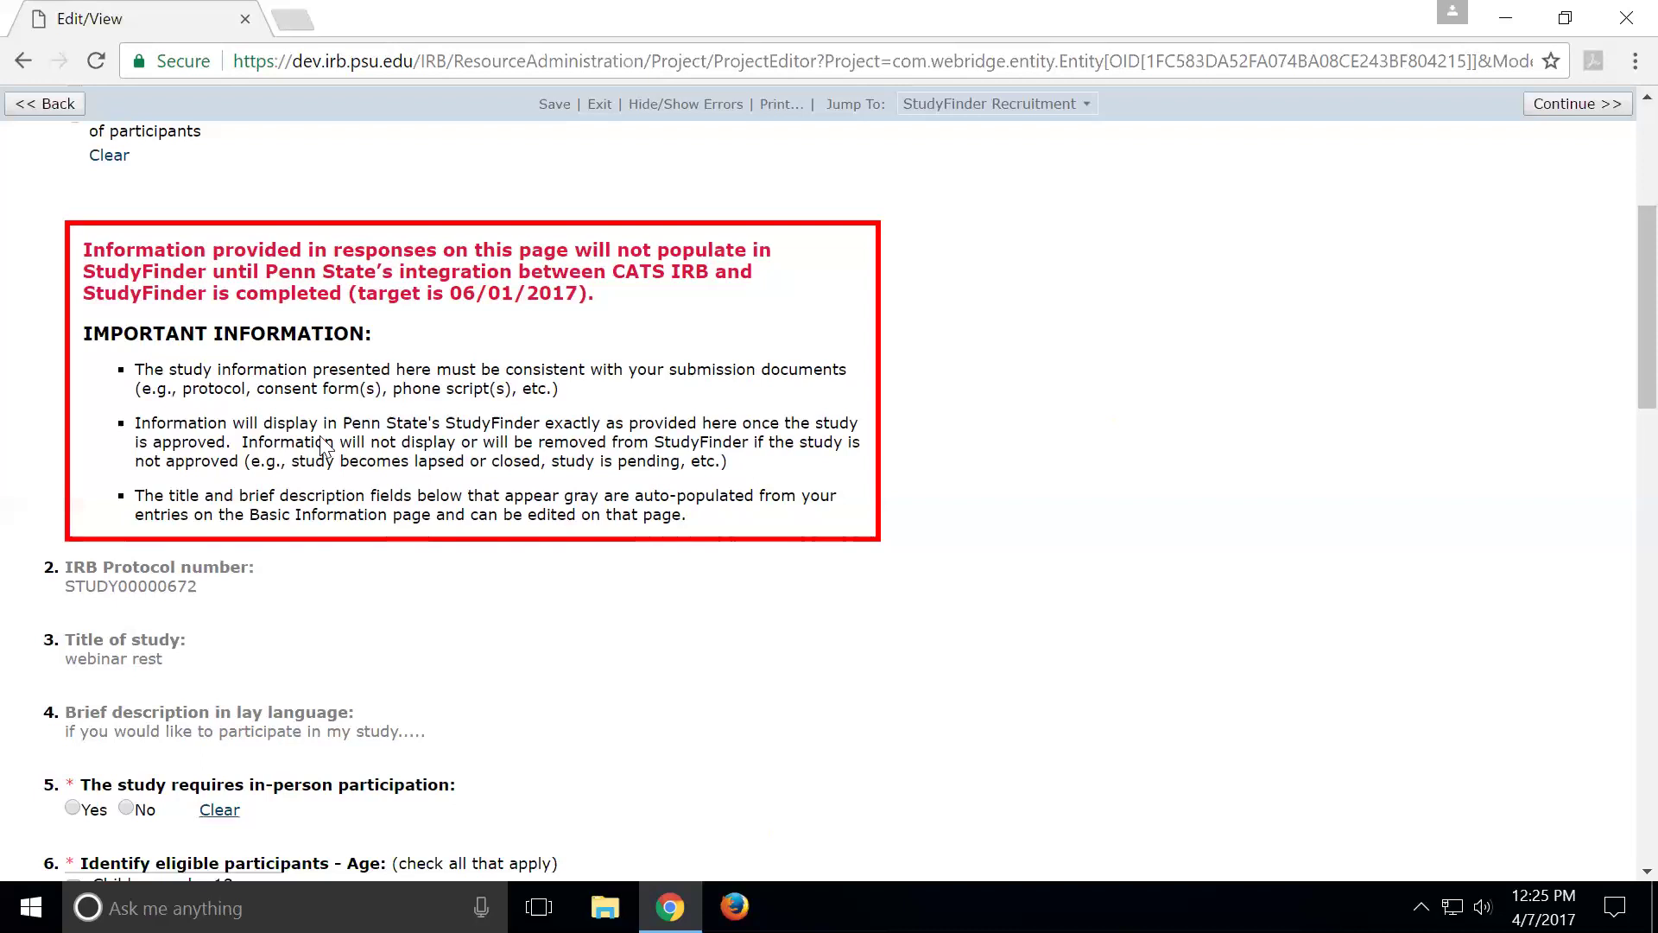
Highlight the bullet explaining that gray fields are auto-populated
scroll(323, 442, "down", 1)
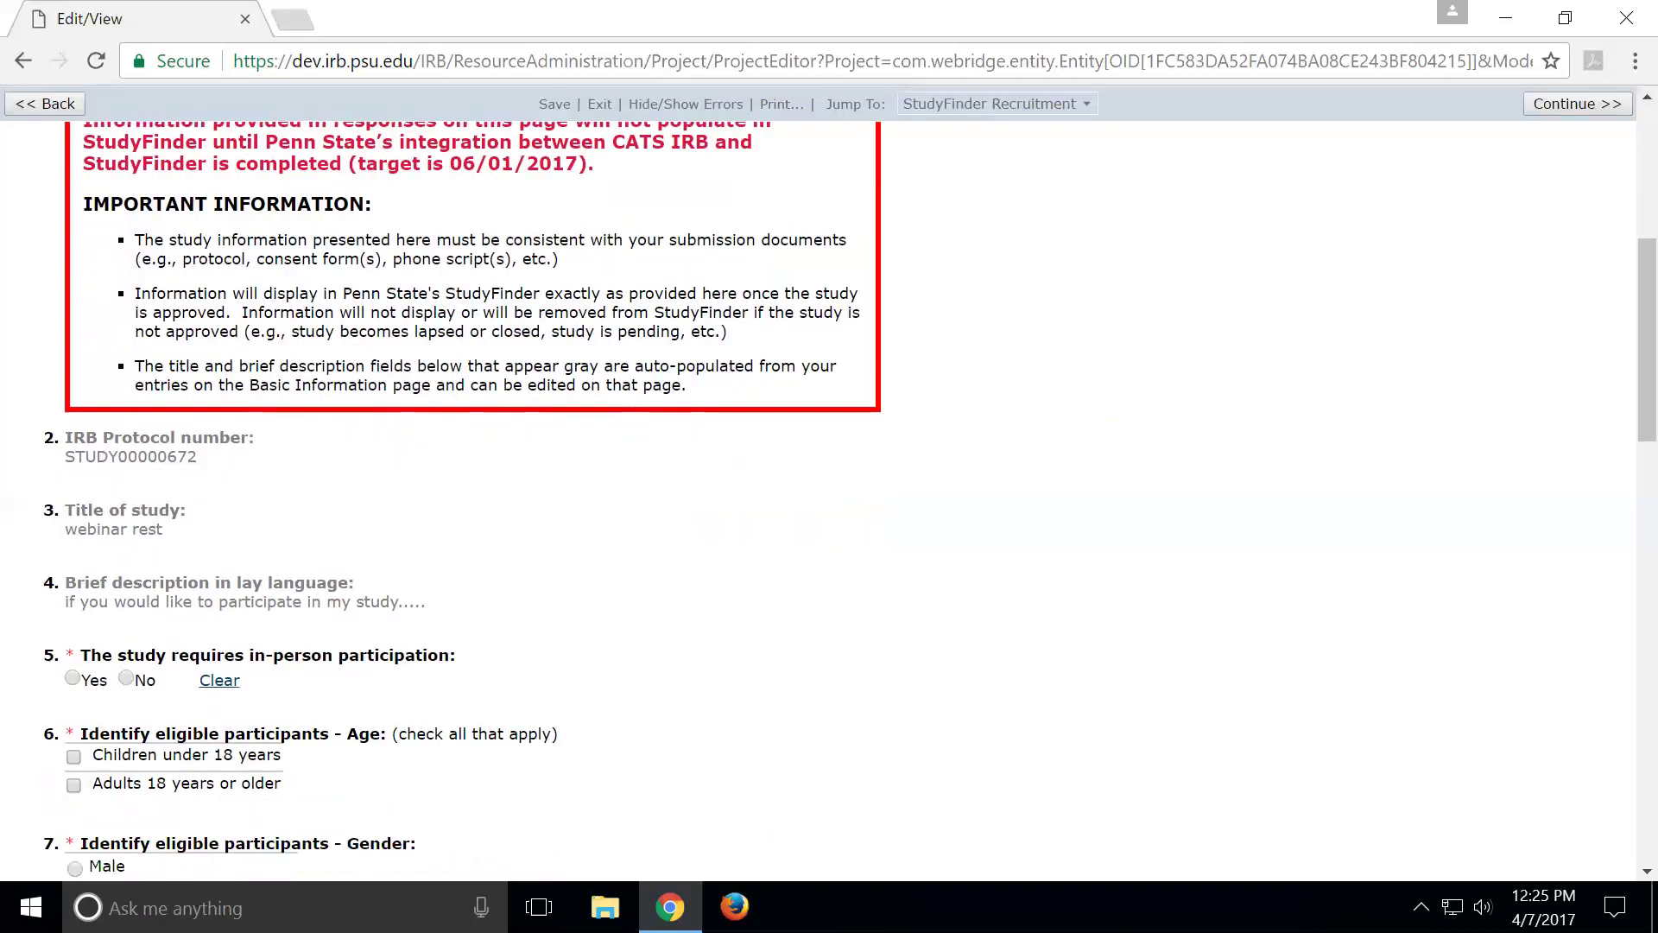
left_click_drag(135, 366, 724, 406)
left_click(724, 400)
Highlight the Title of study, Basic Information mention and lay description, then scroll to question 5
left_click_drag(66, 509, 184, 563)
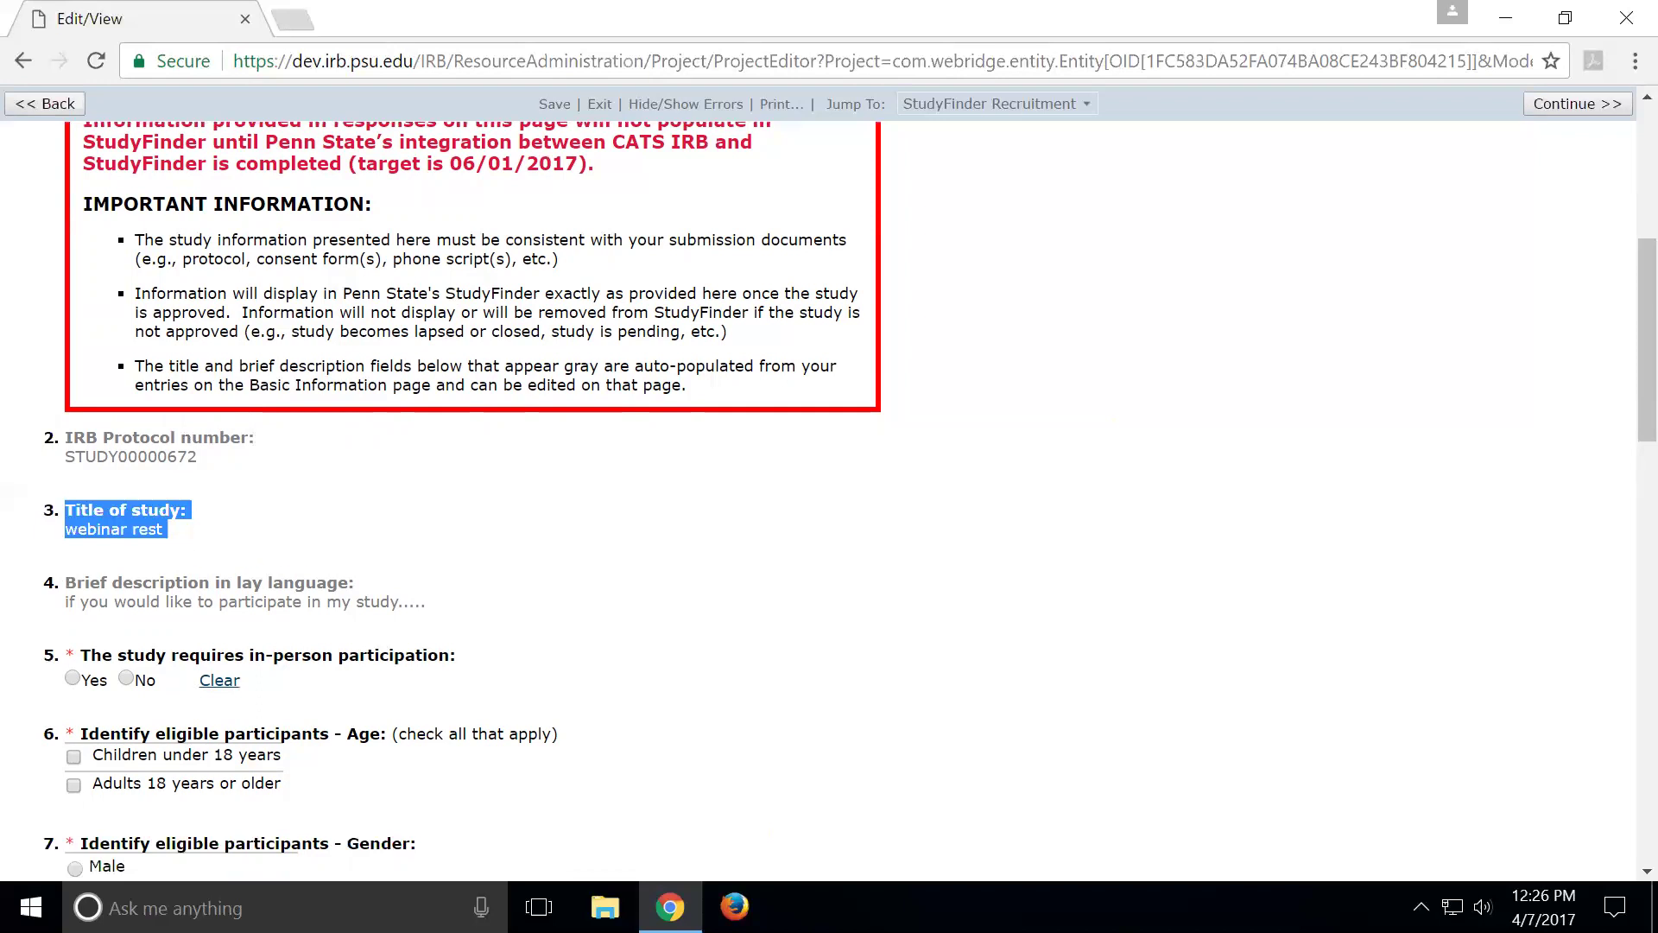
left_click_drag(260, 384, 421, 384)
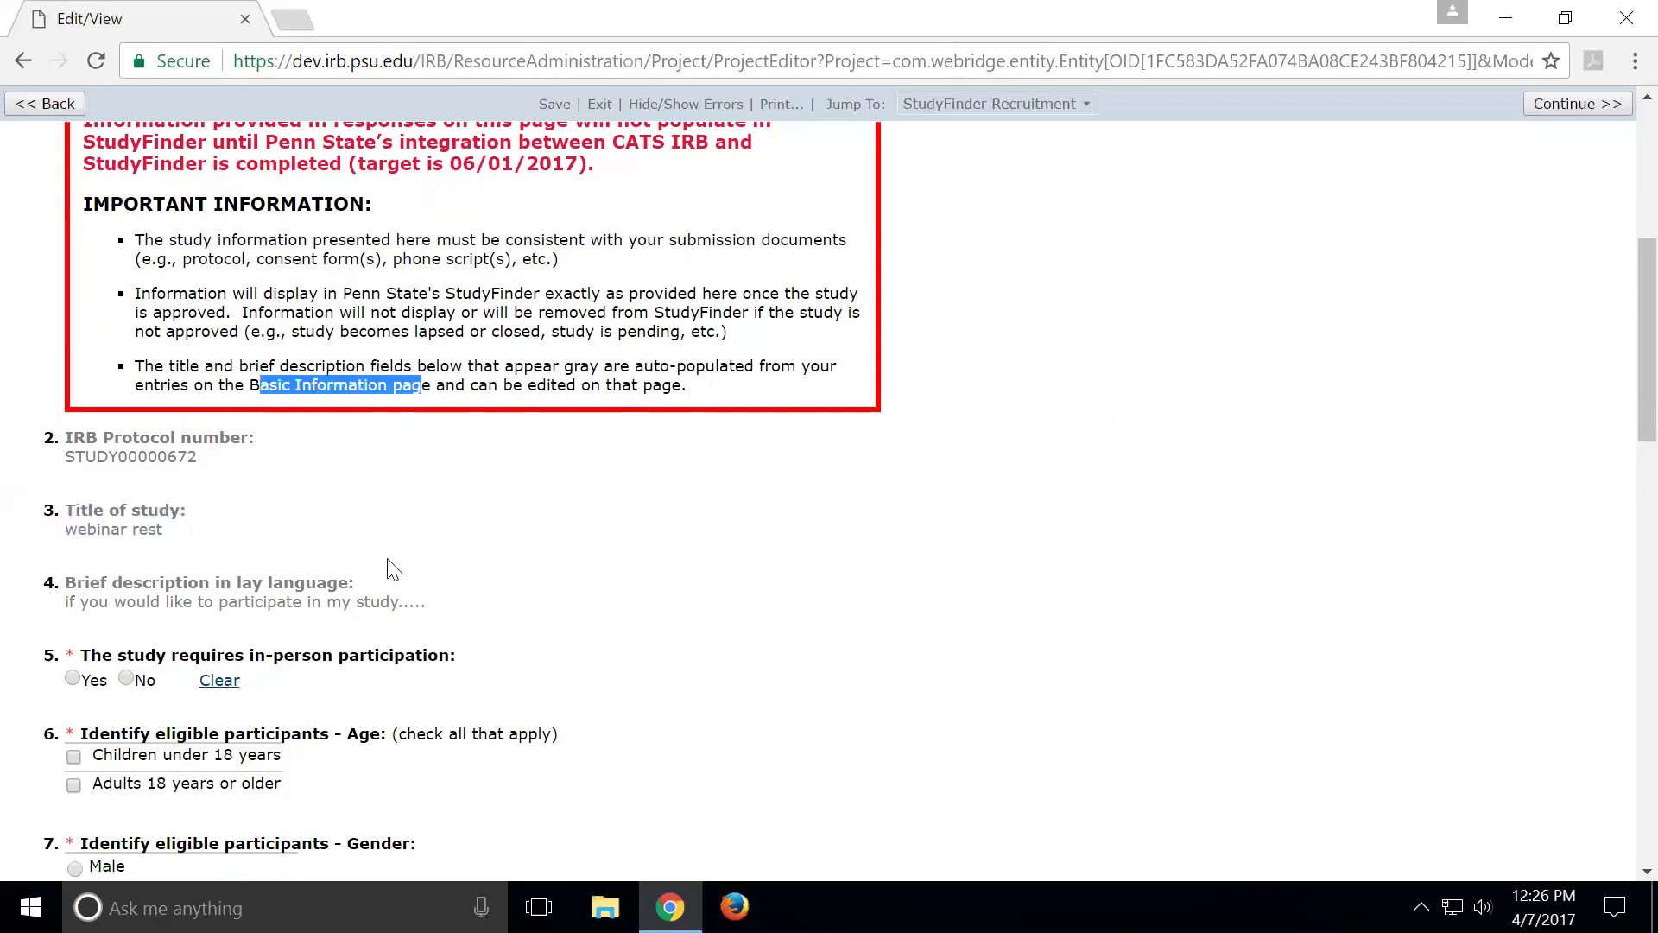
left_click_drag(65, 582, 441, 618)
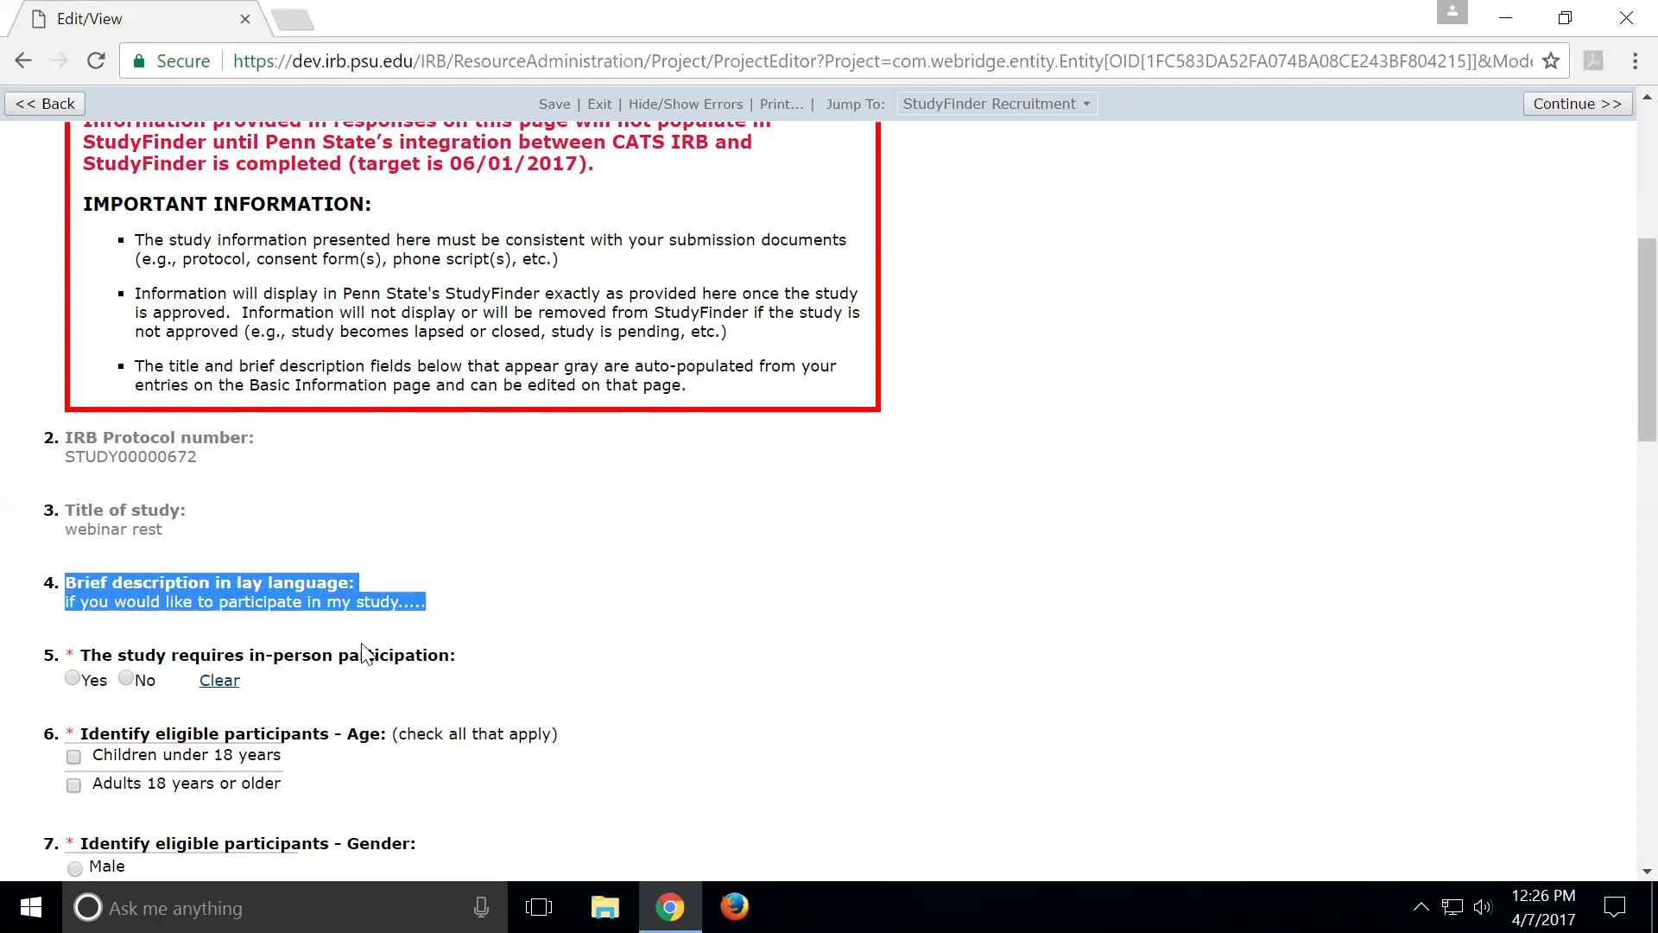
left_click(320, 625)
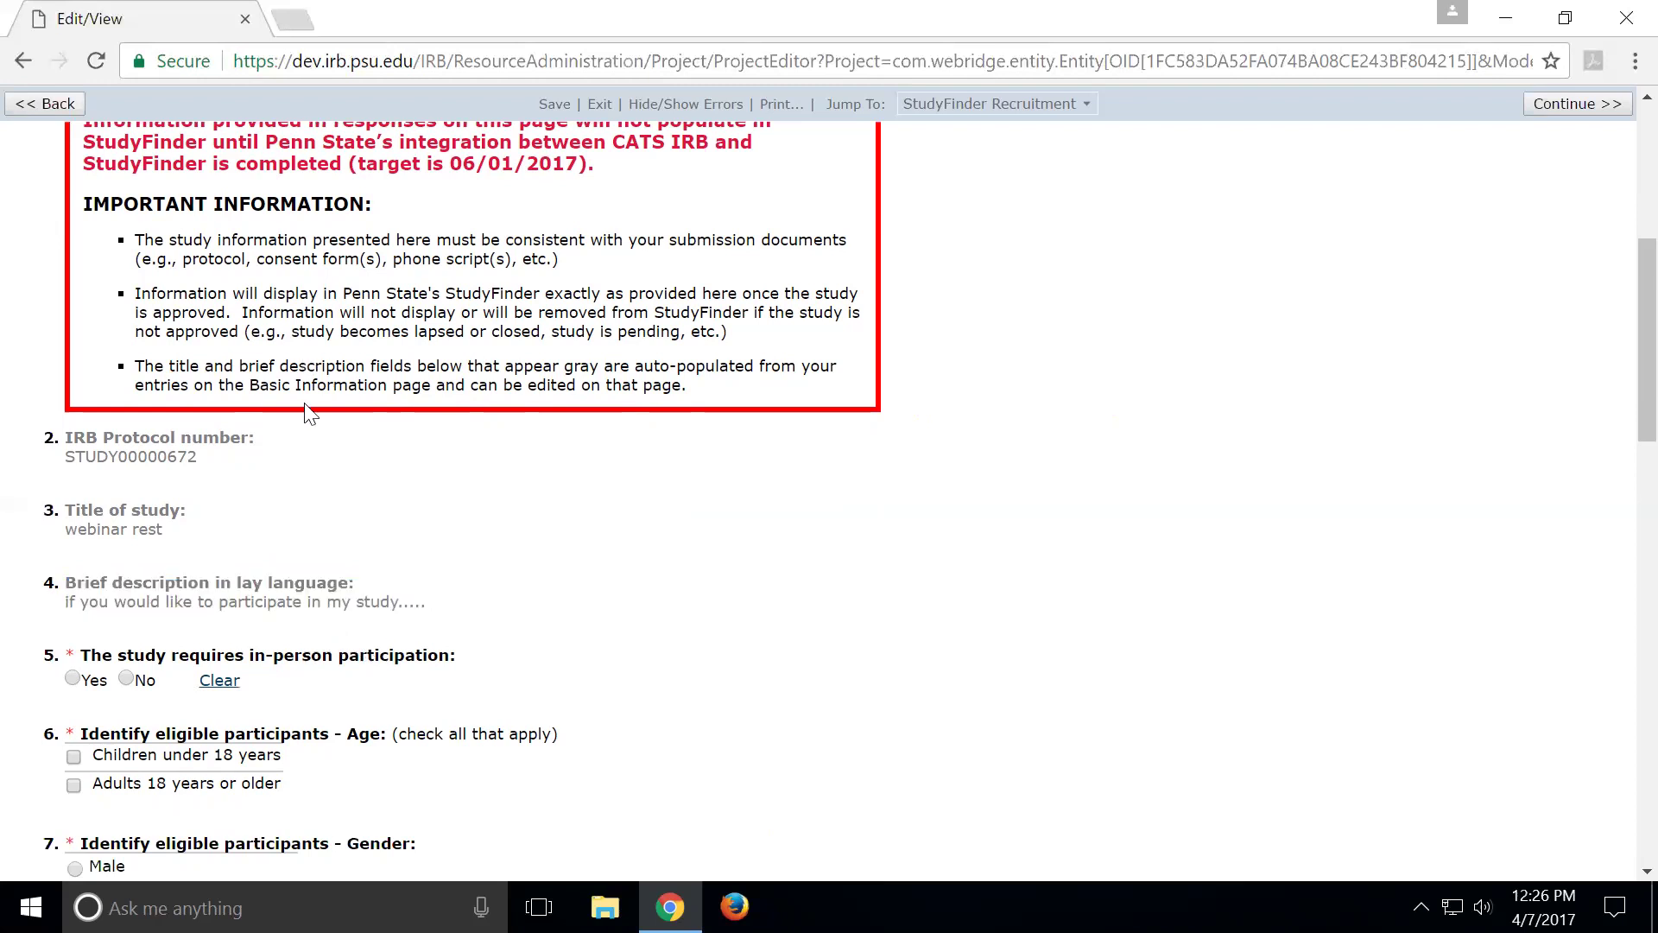
scroll(117, 368, "down", 2)
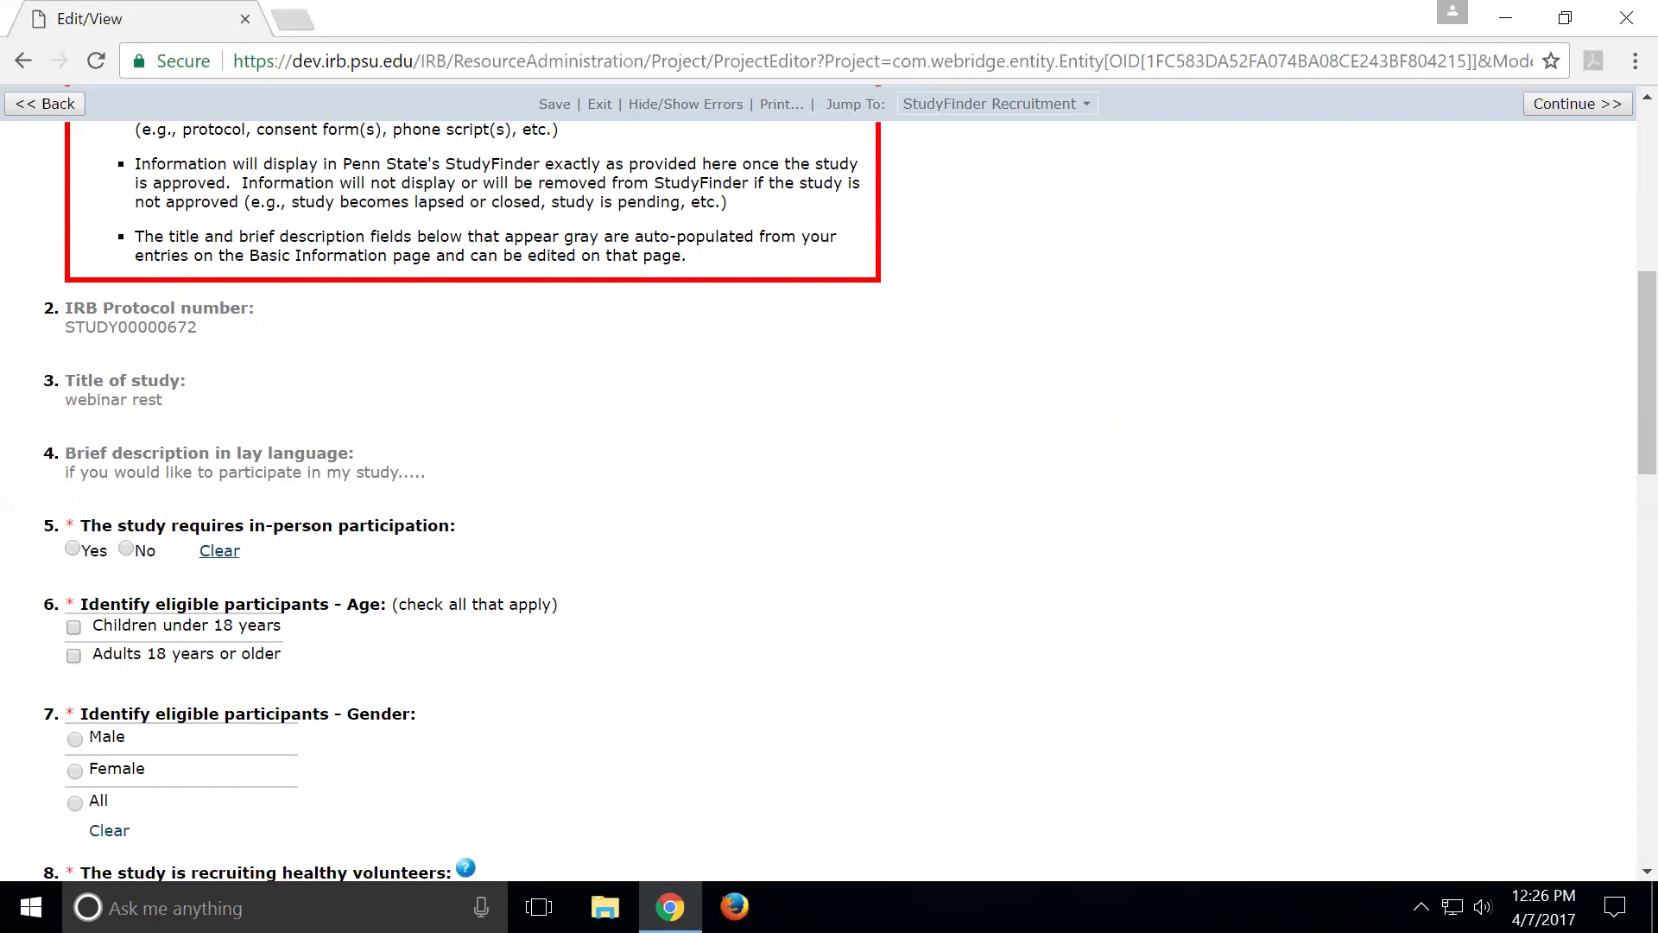
scroll(829, 483, "down", 3)
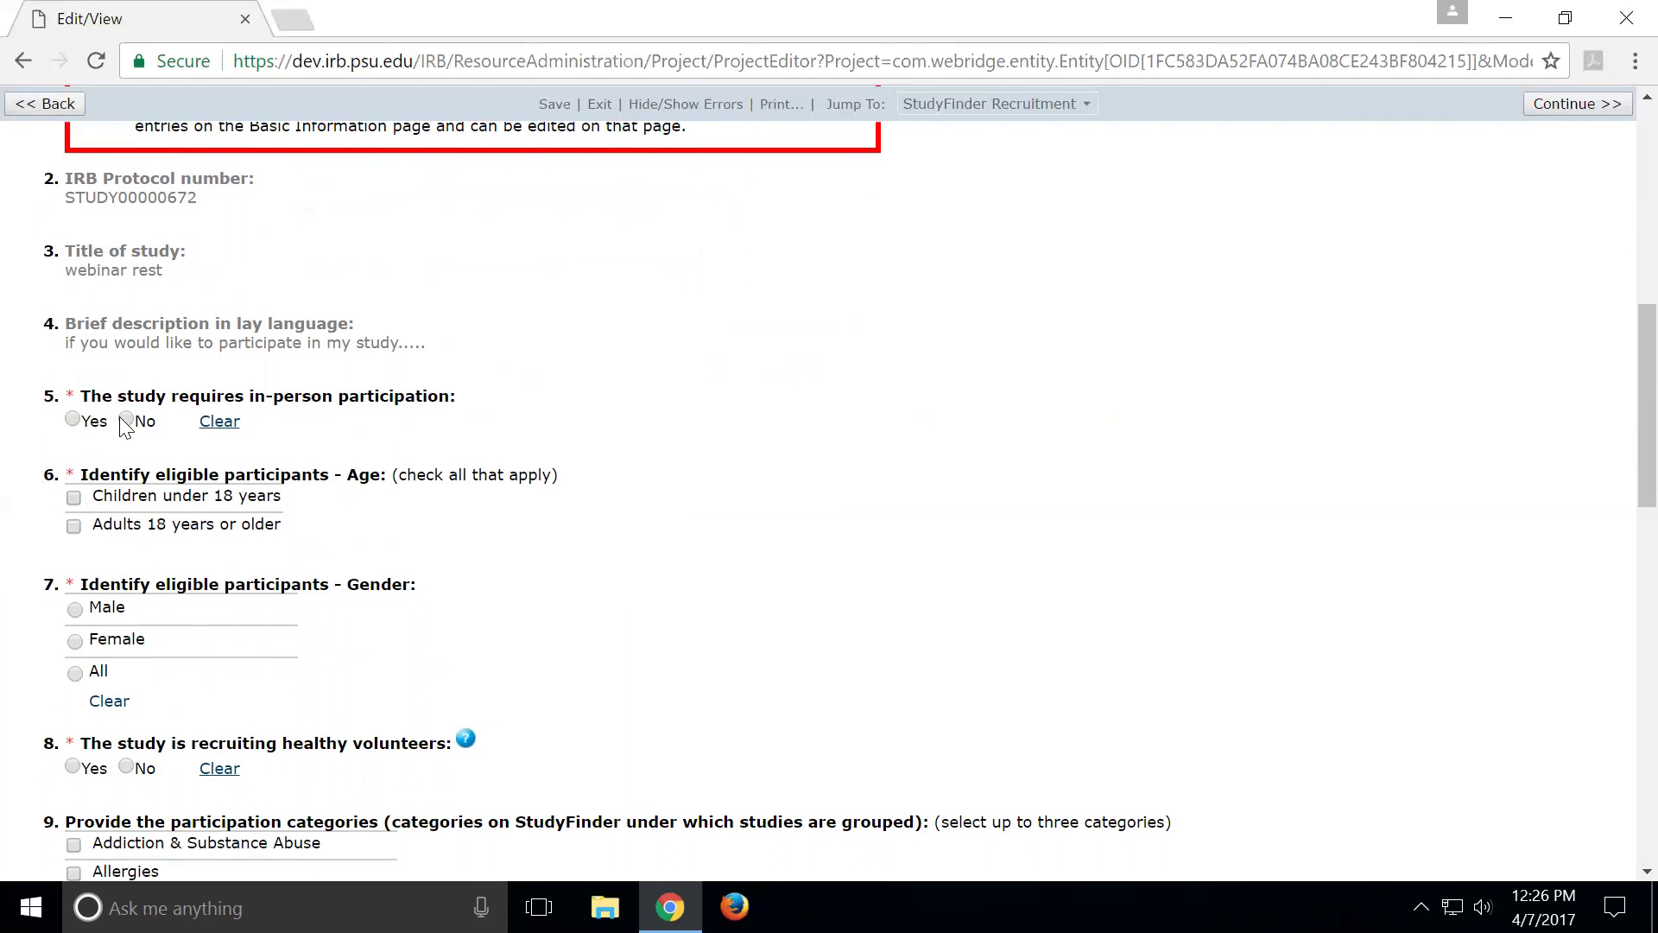
Answer Yes to in-person participation and scroll down to the Pennsylvania study-location checklist
left_click(73, 420)
scroll(298, 501, "down", 3)
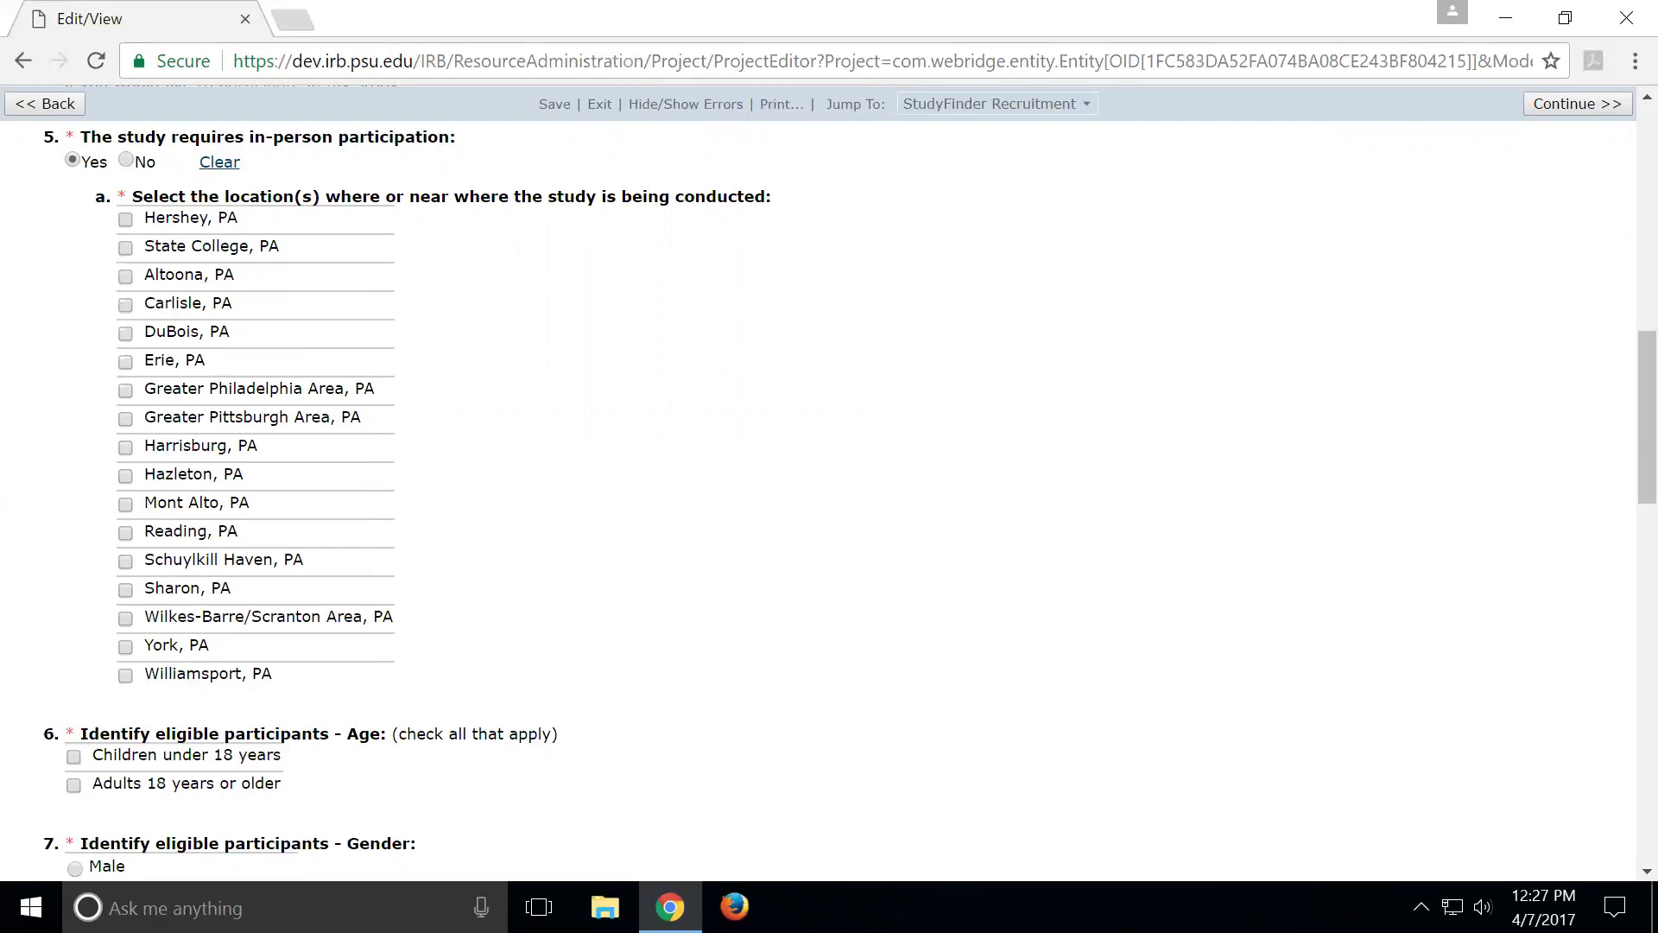
scroll(474, 397, "down", 3)
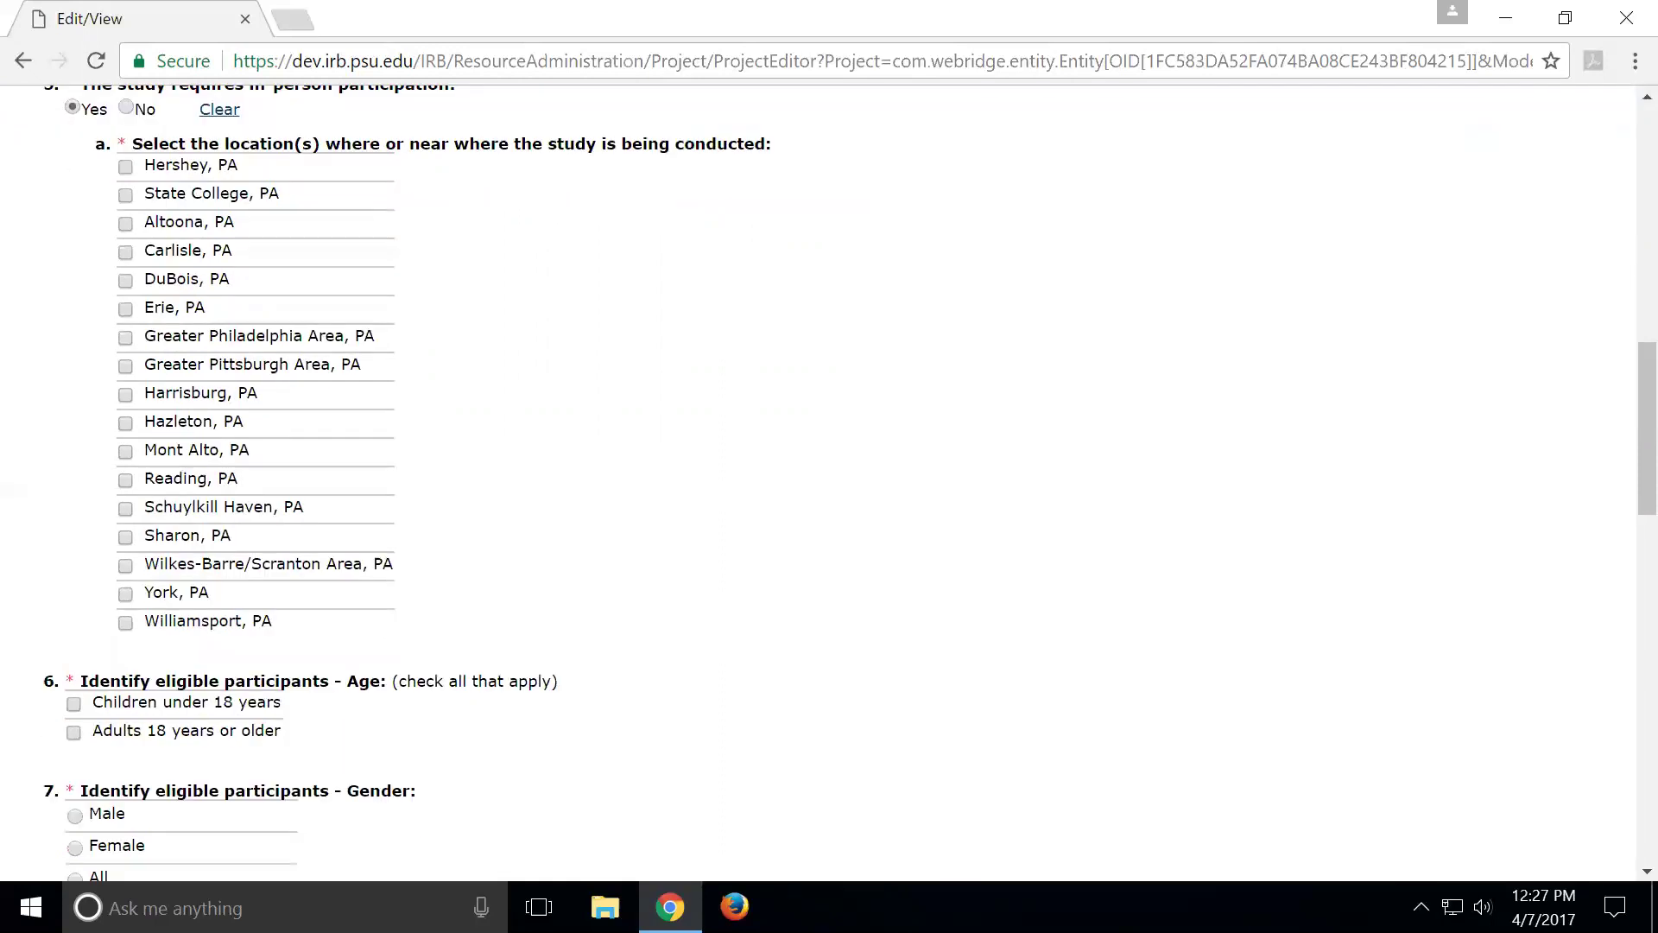
Tick the age options, highlight '(check all that apply)', then leave both age checkboxes unticked
scroll(474, 397, "down", 1)
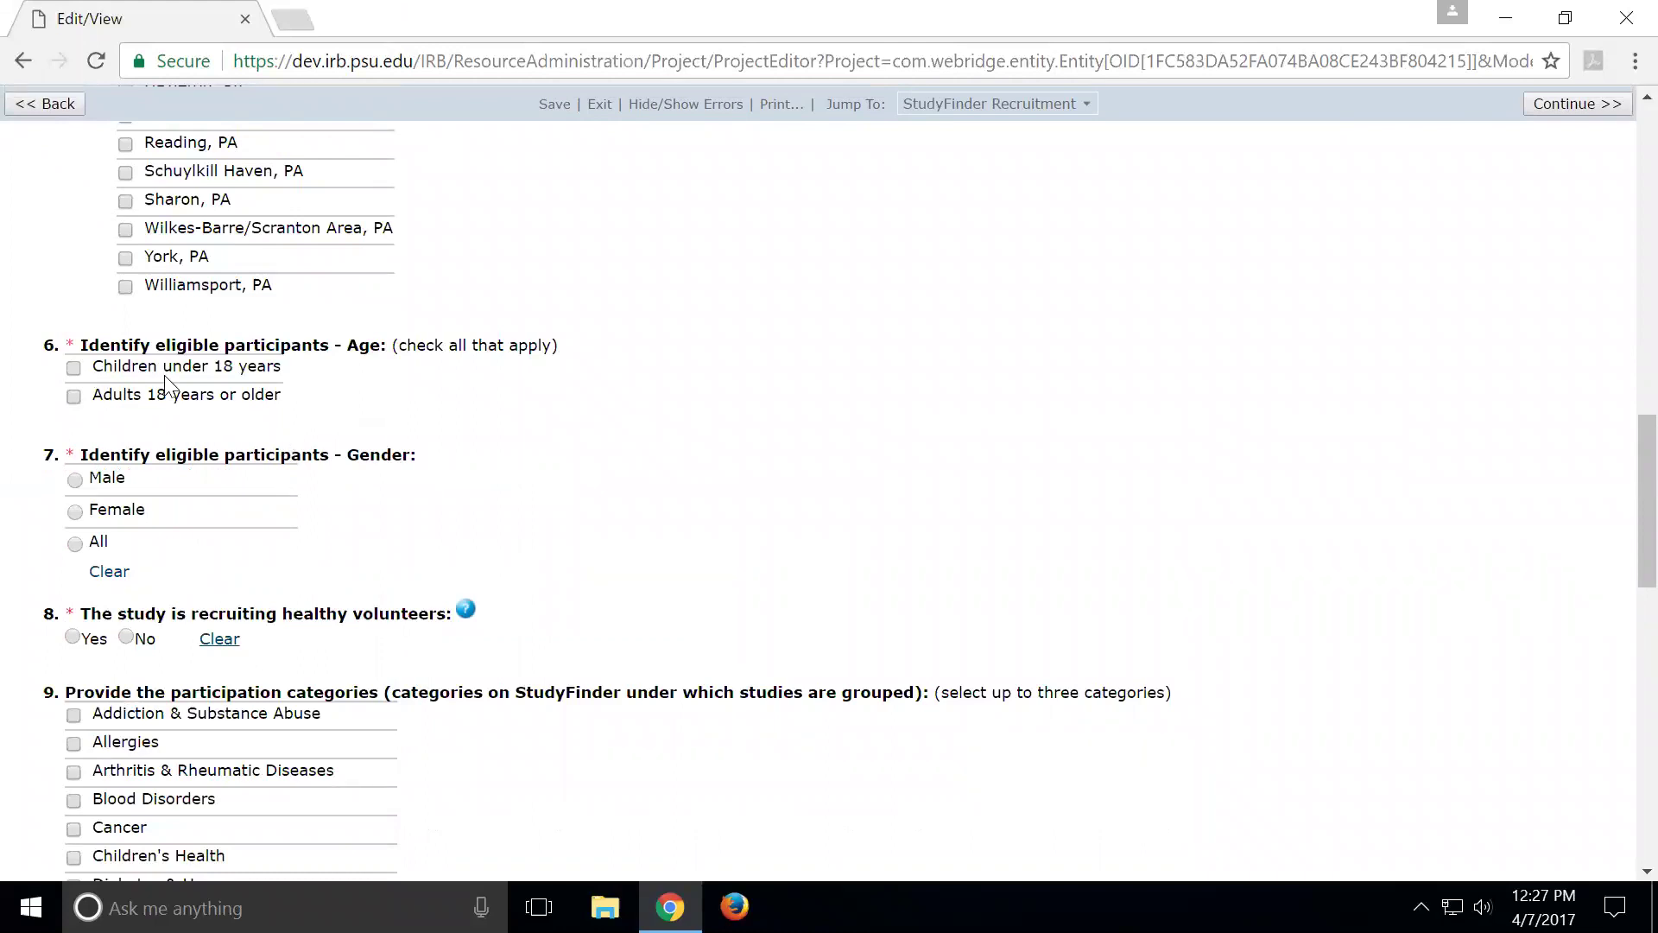
left_click(73, 395)
left_click(73, 369)
left_click(73, 397)
left_click_drag(560, 346, 392, 346)
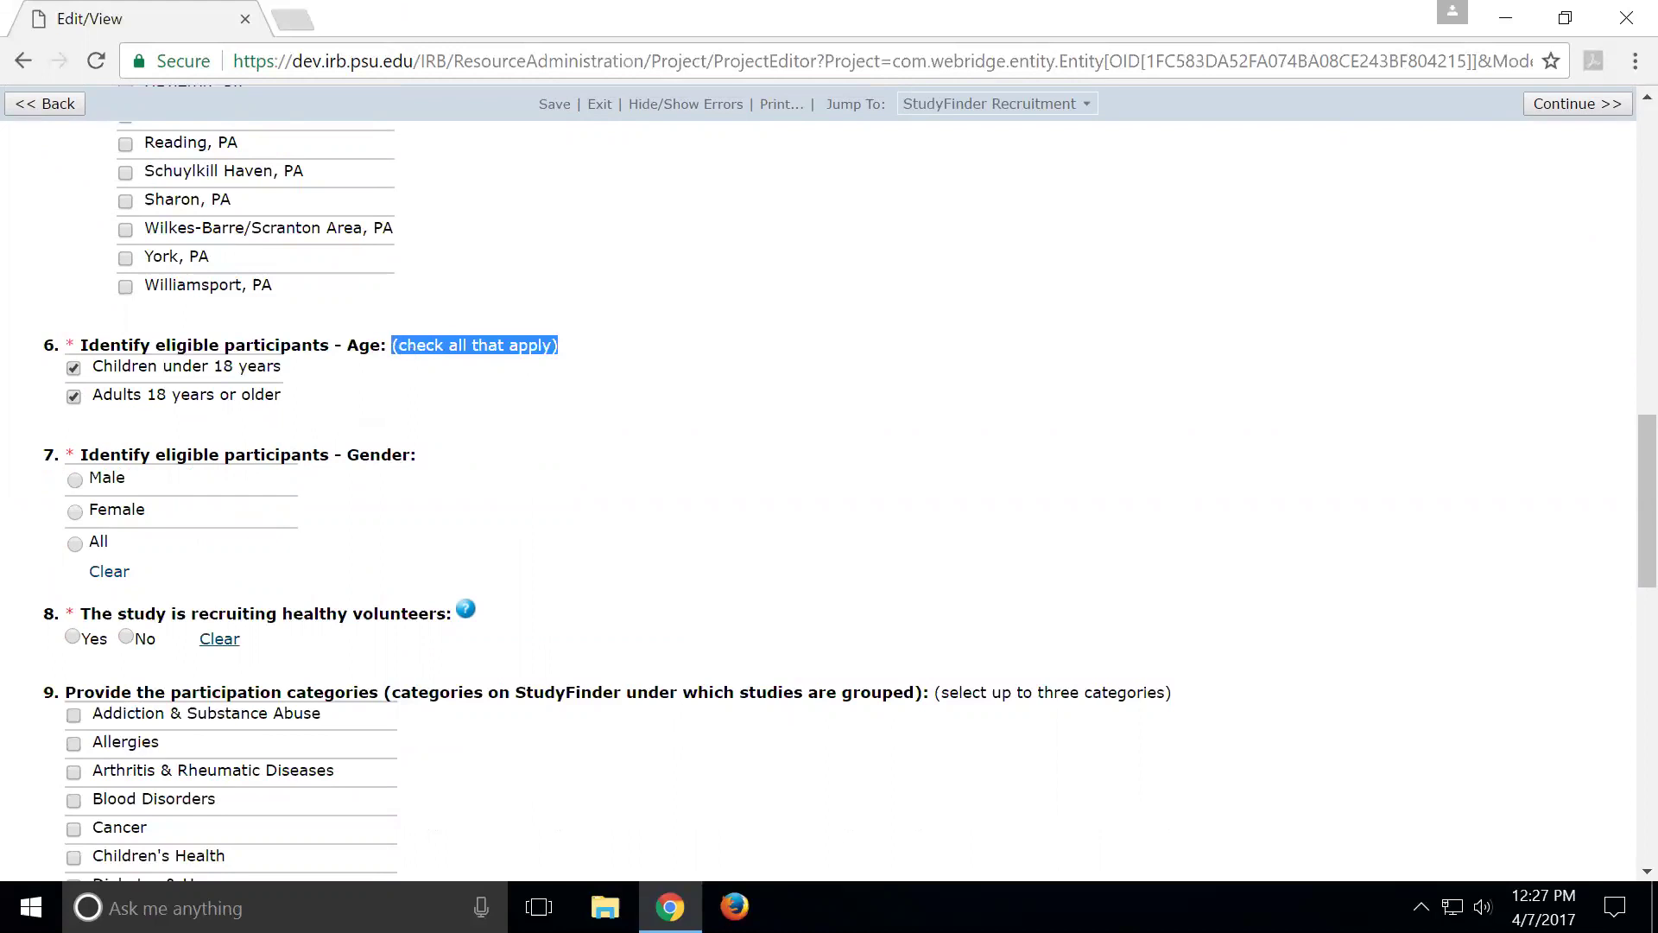
left_click(71, 369)
scroll(324, 522, "down", 3)
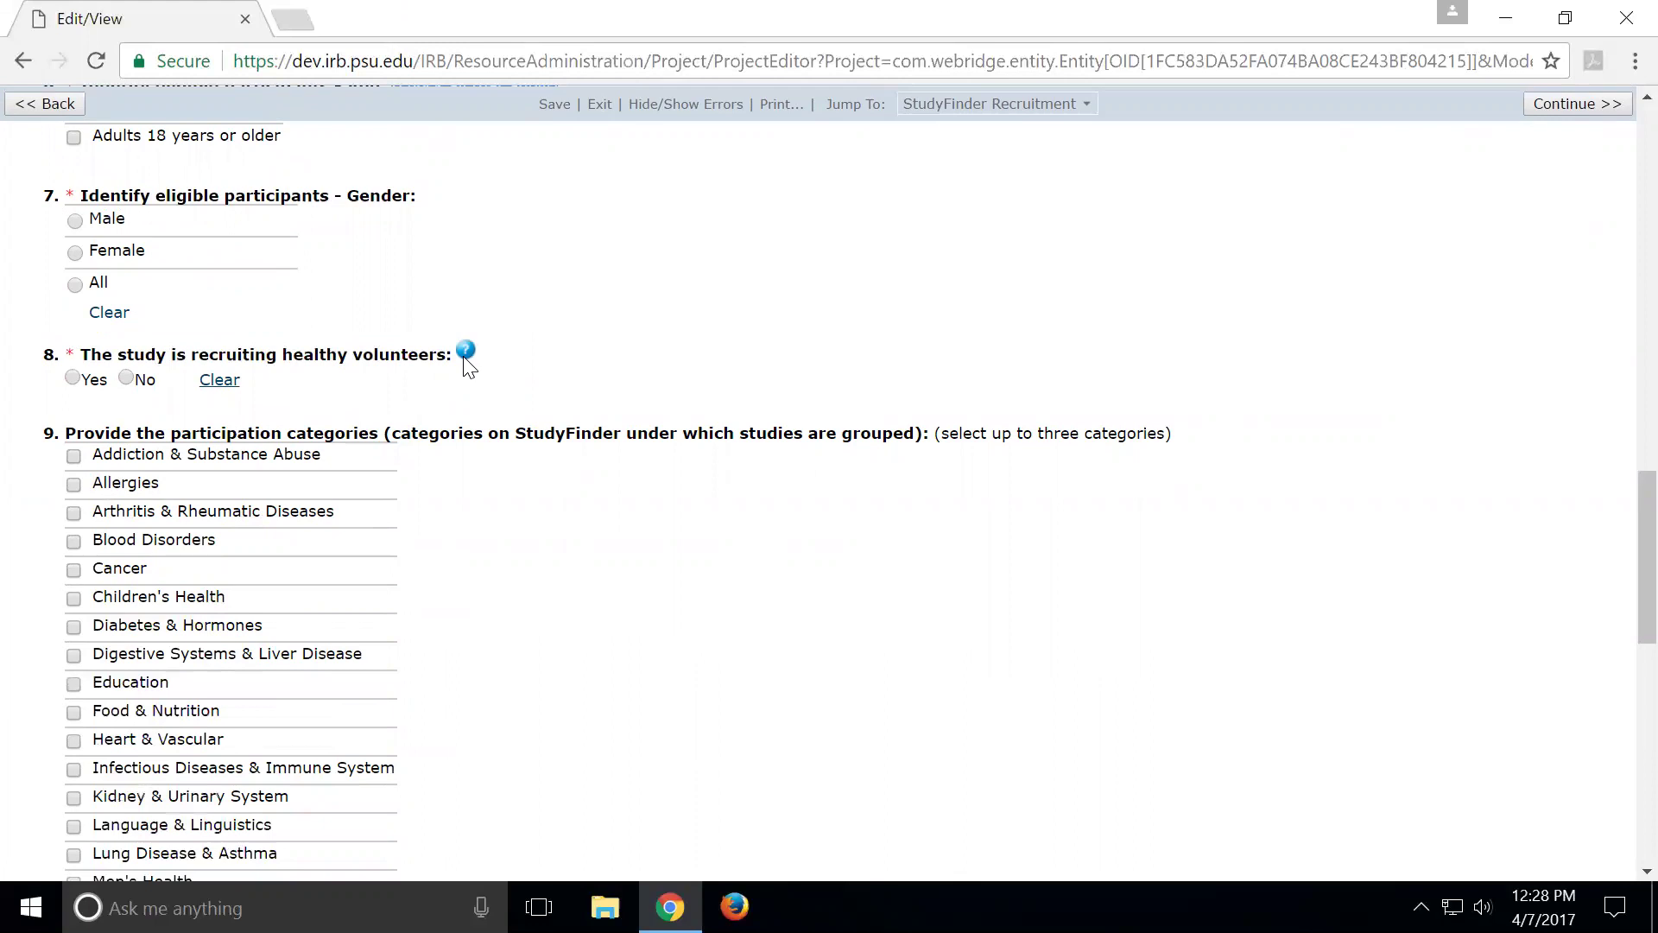
left_click(465, 353)
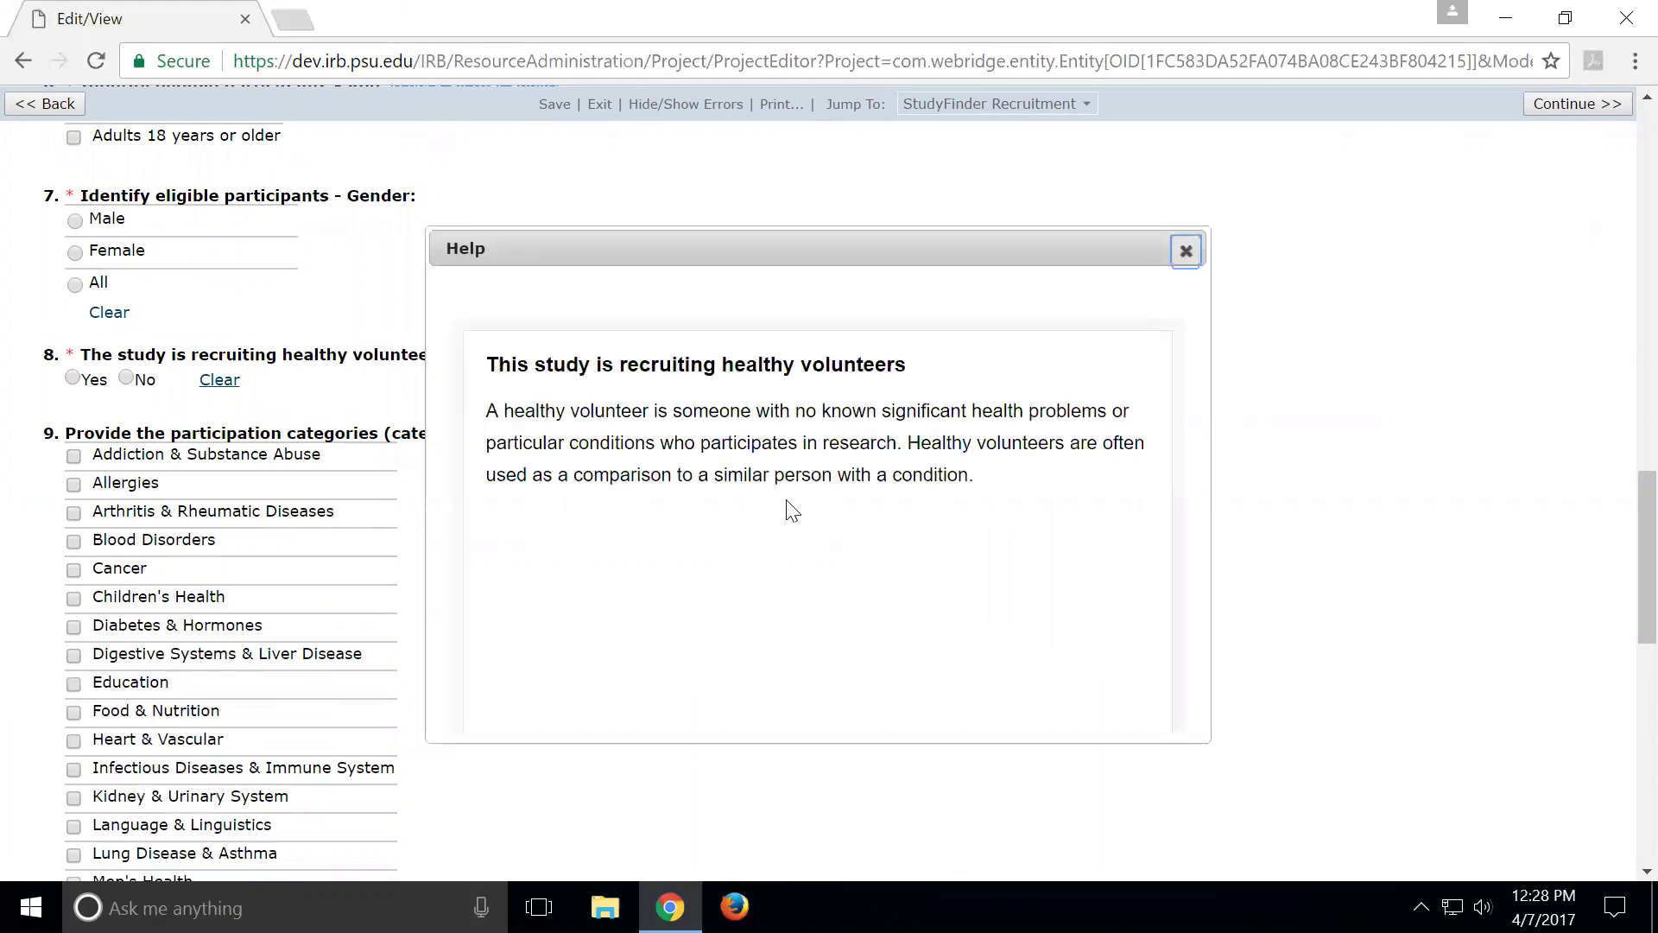
left_click(1186, 251)
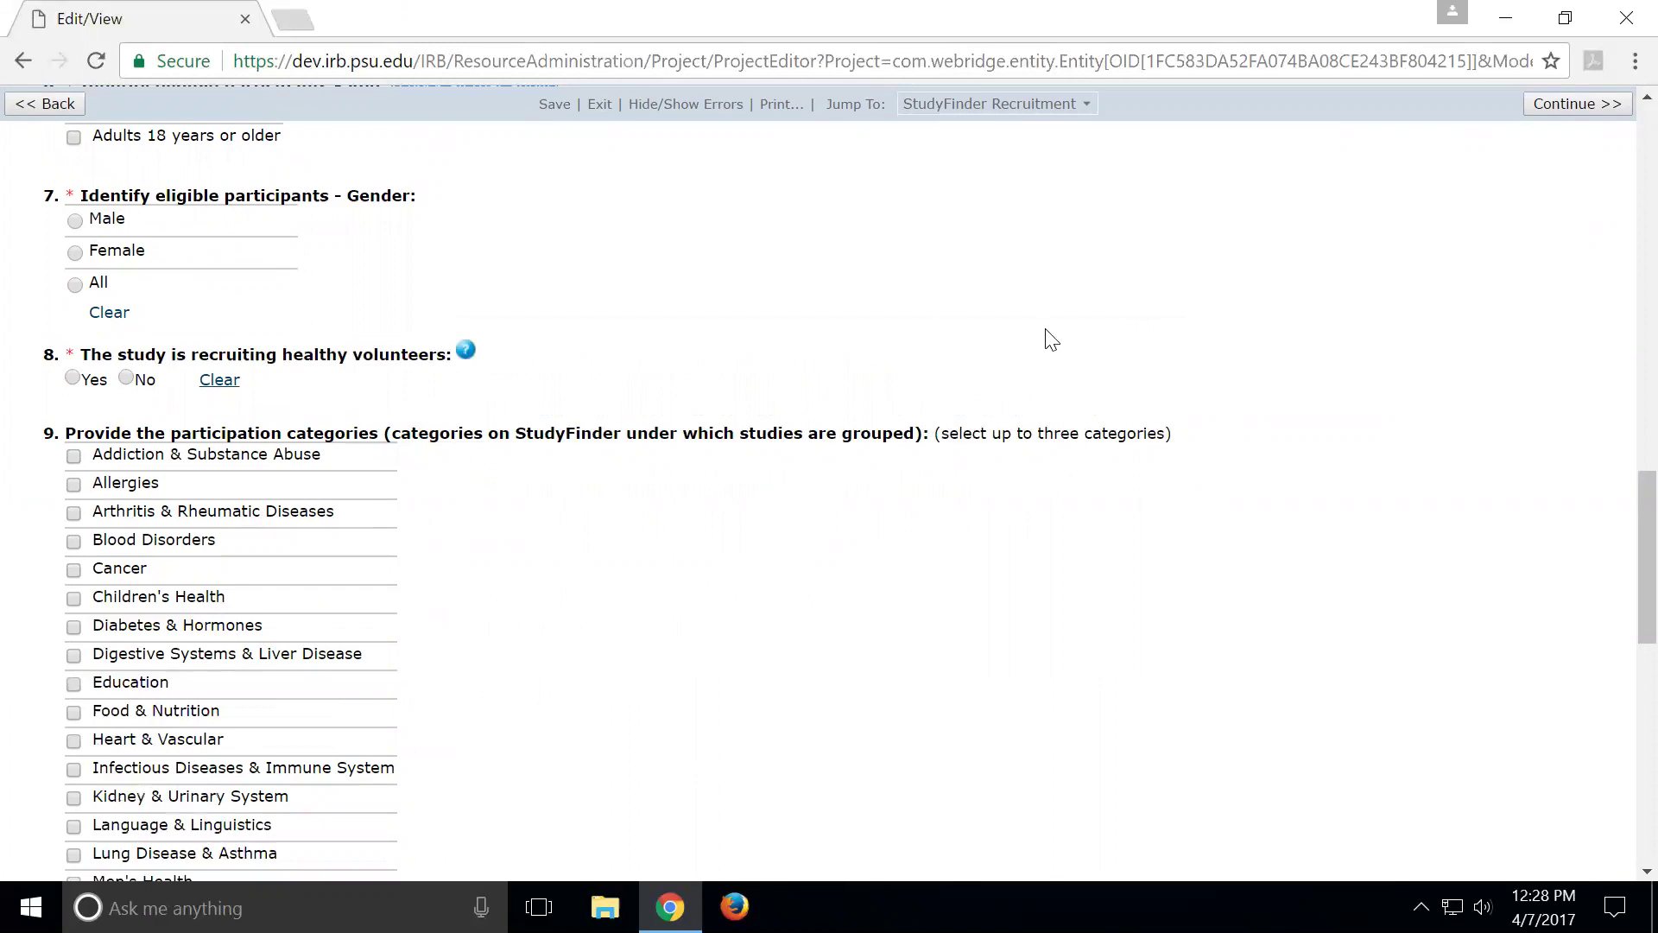
Highlight question 9's 'select up to three categories' limit, then scroll back up to question 8
scroll(1047, 337, "down", 1)
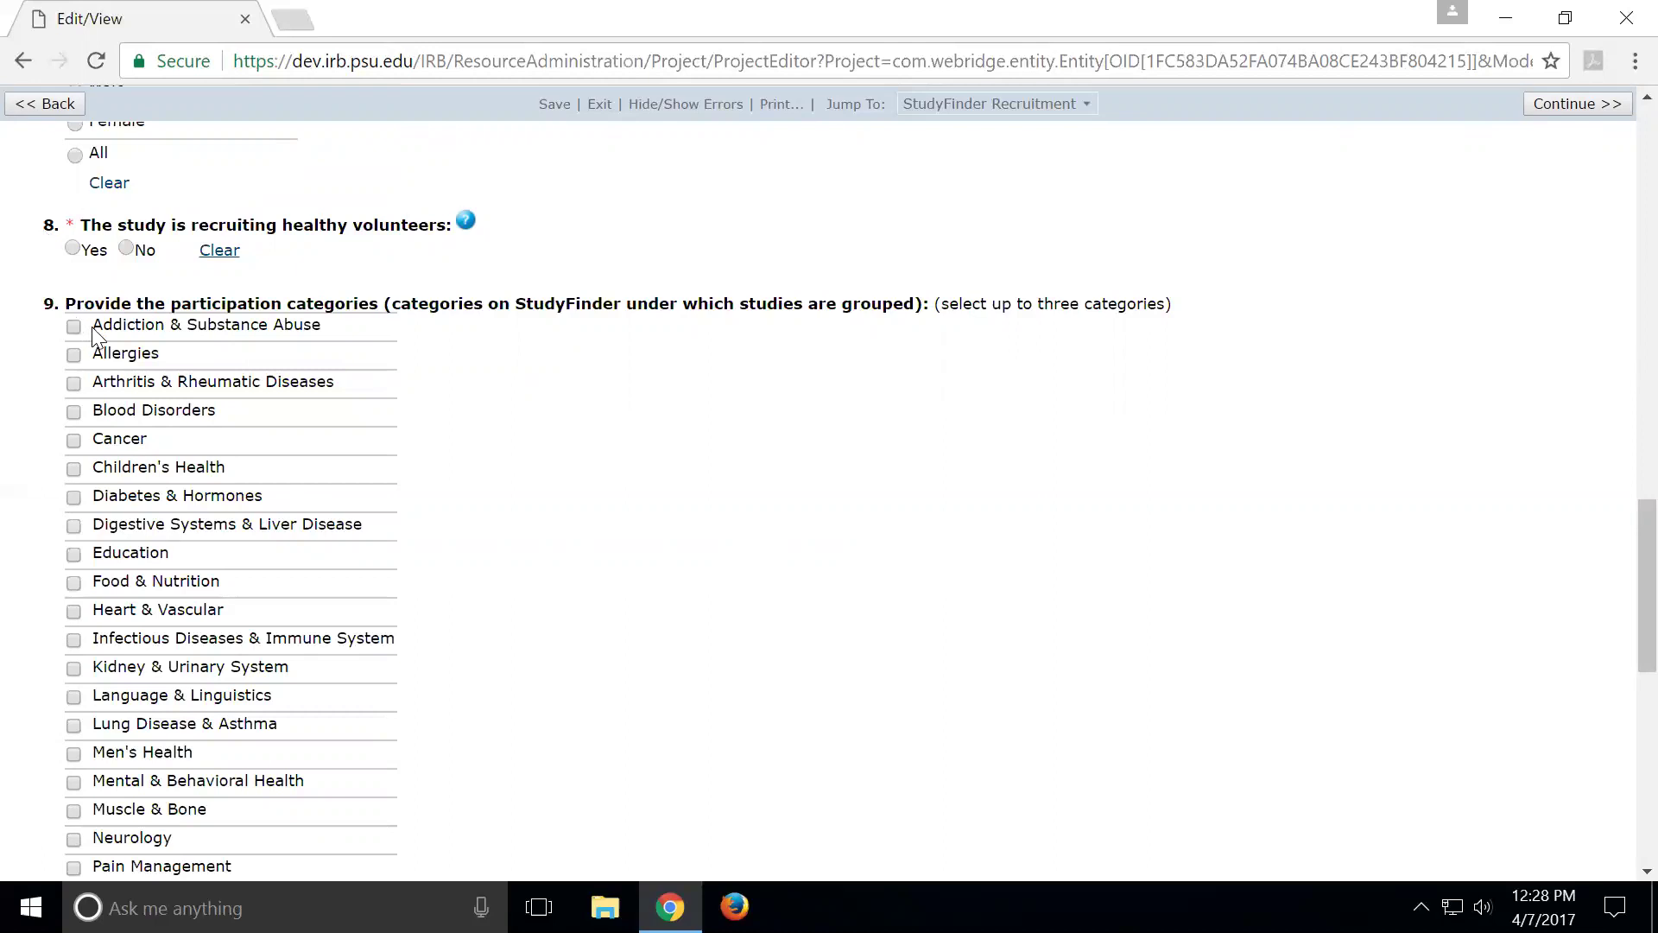
scroll(95, 337, "down", 1)
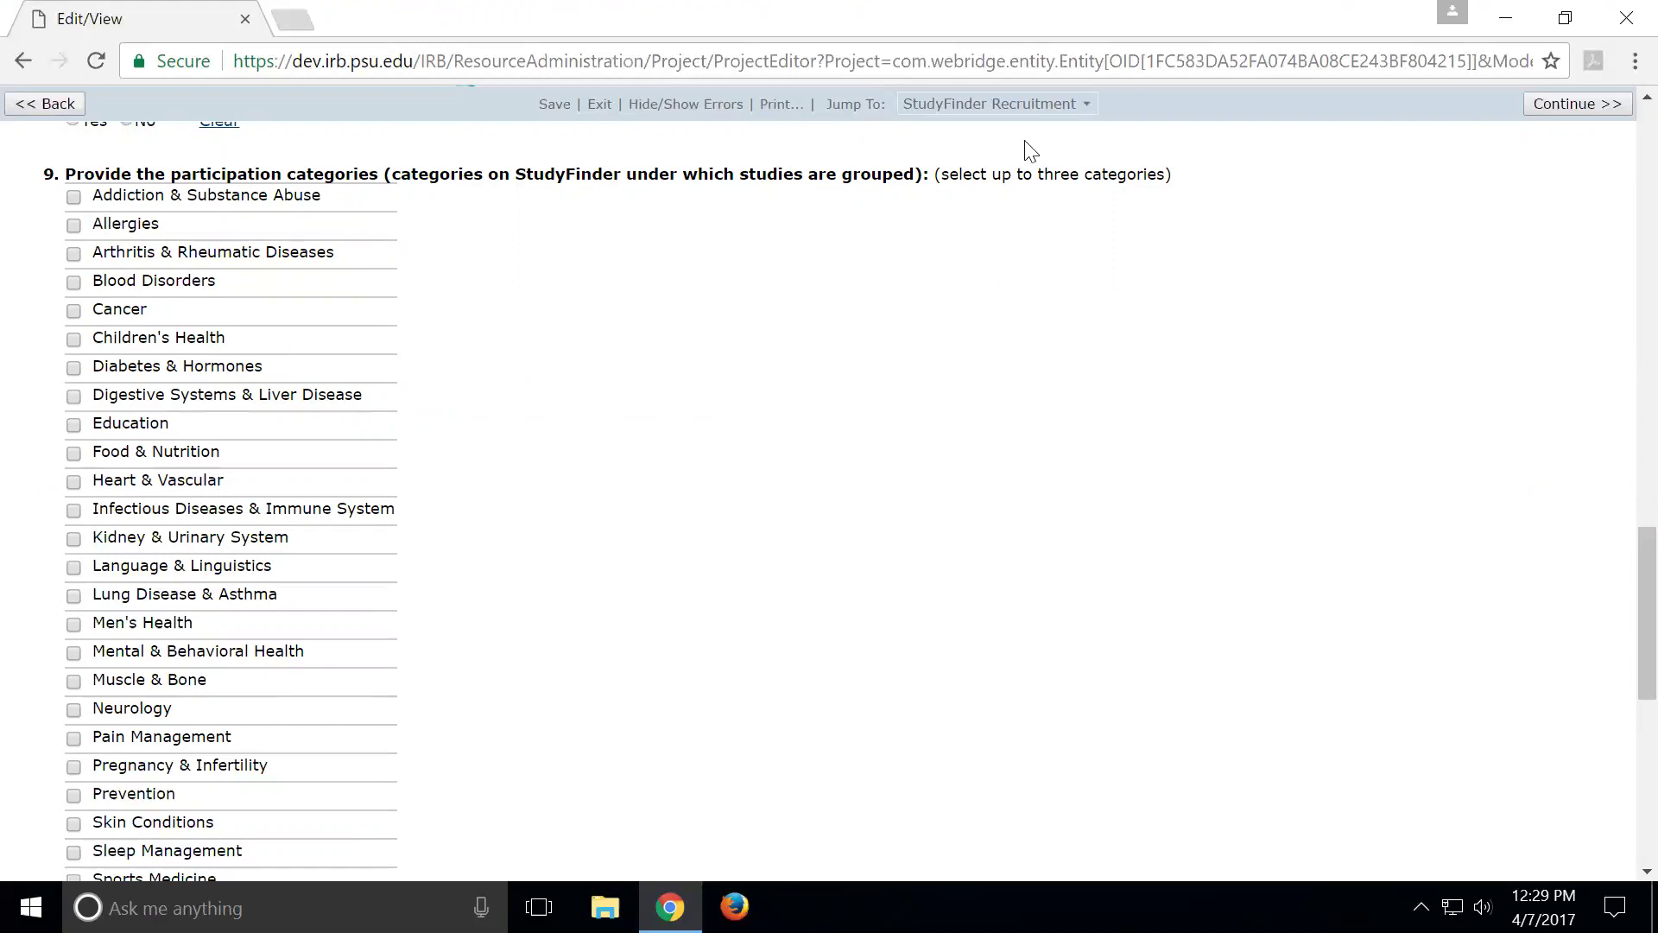
left_click_drag(942, 174, 1164, 175)
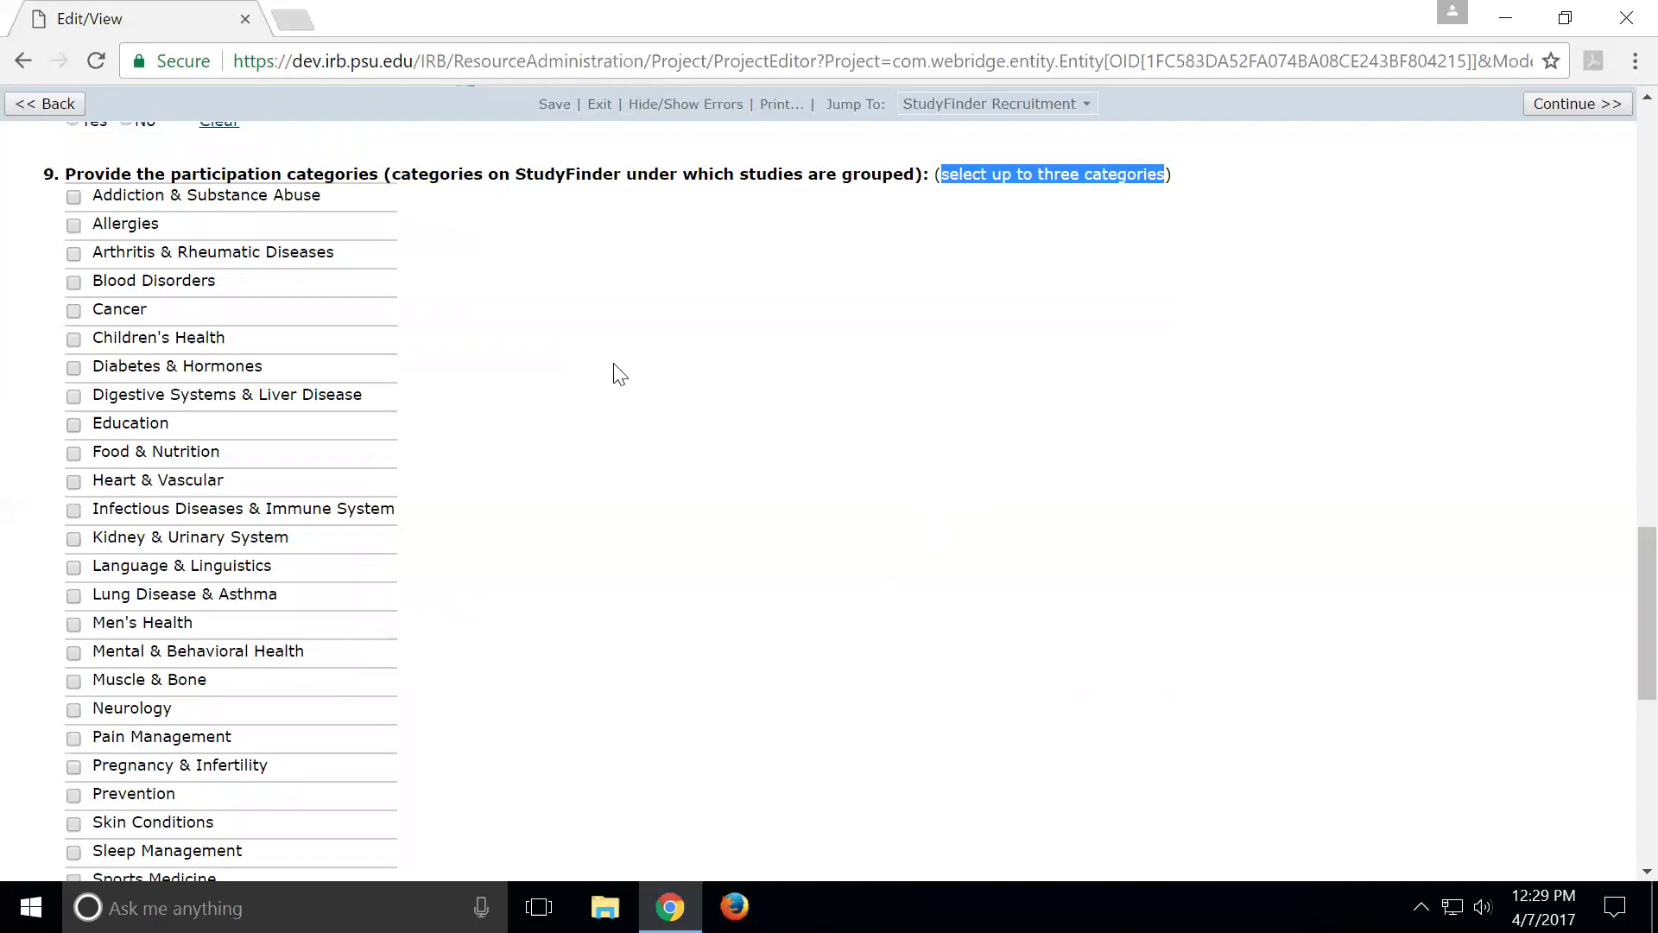
scroll(619, 372, "up", 2)
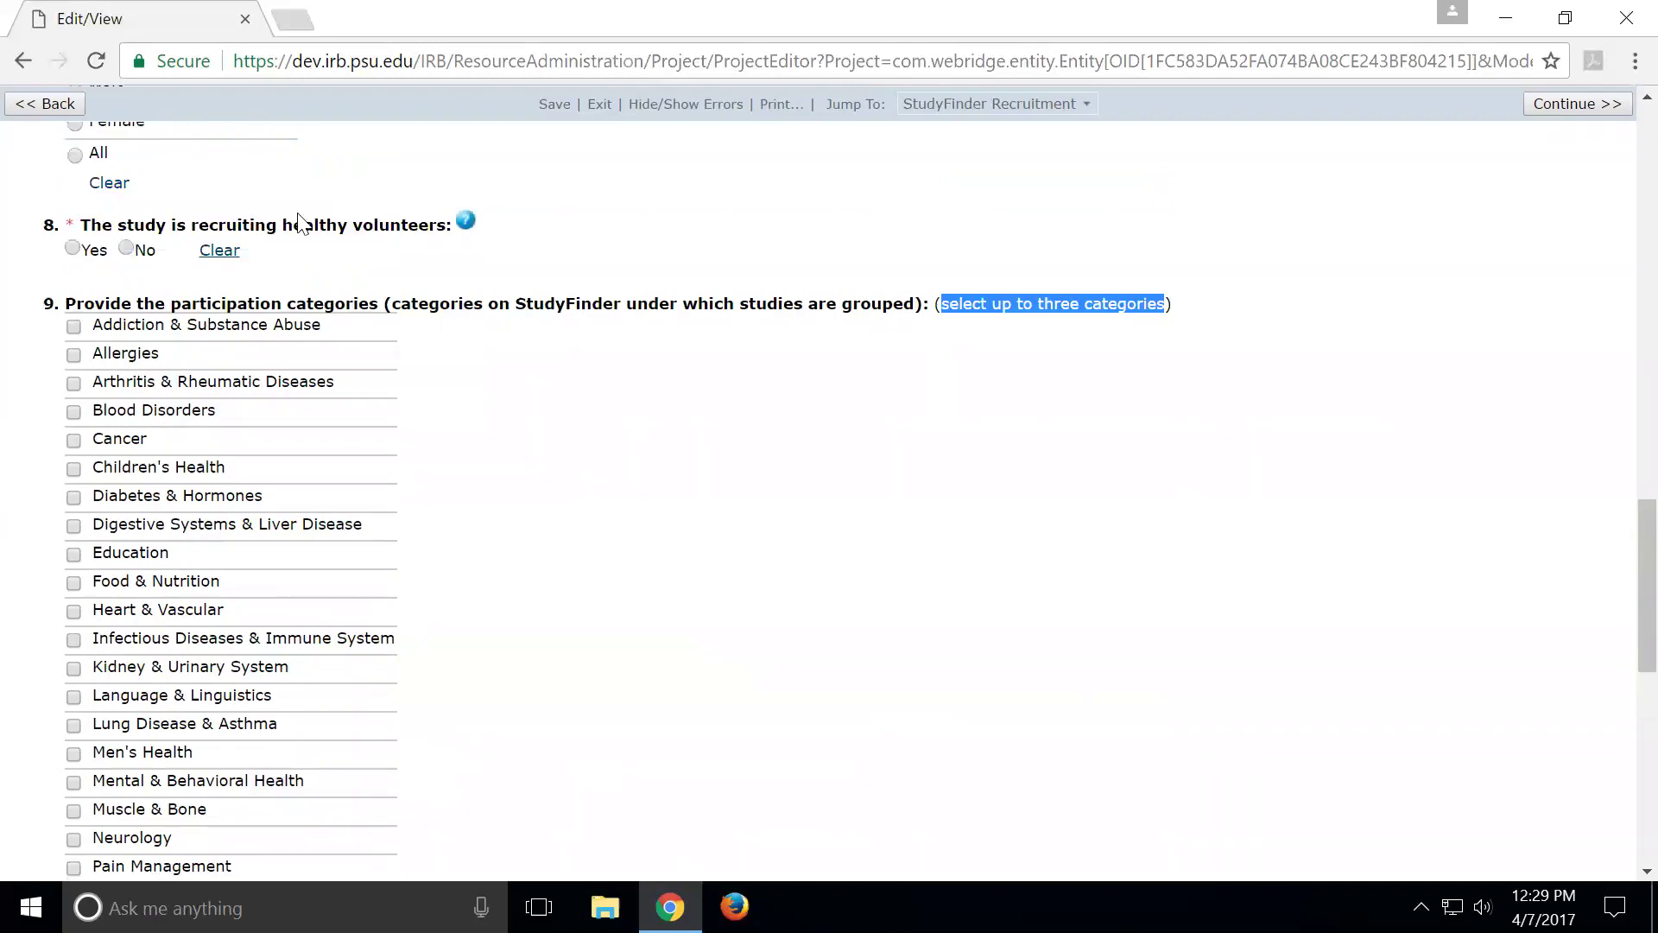
Switch healthy volunteers to No, highlight question 9's new required asterisk, then restore Yes
left_click(74, 251)
left_click(127, 250)
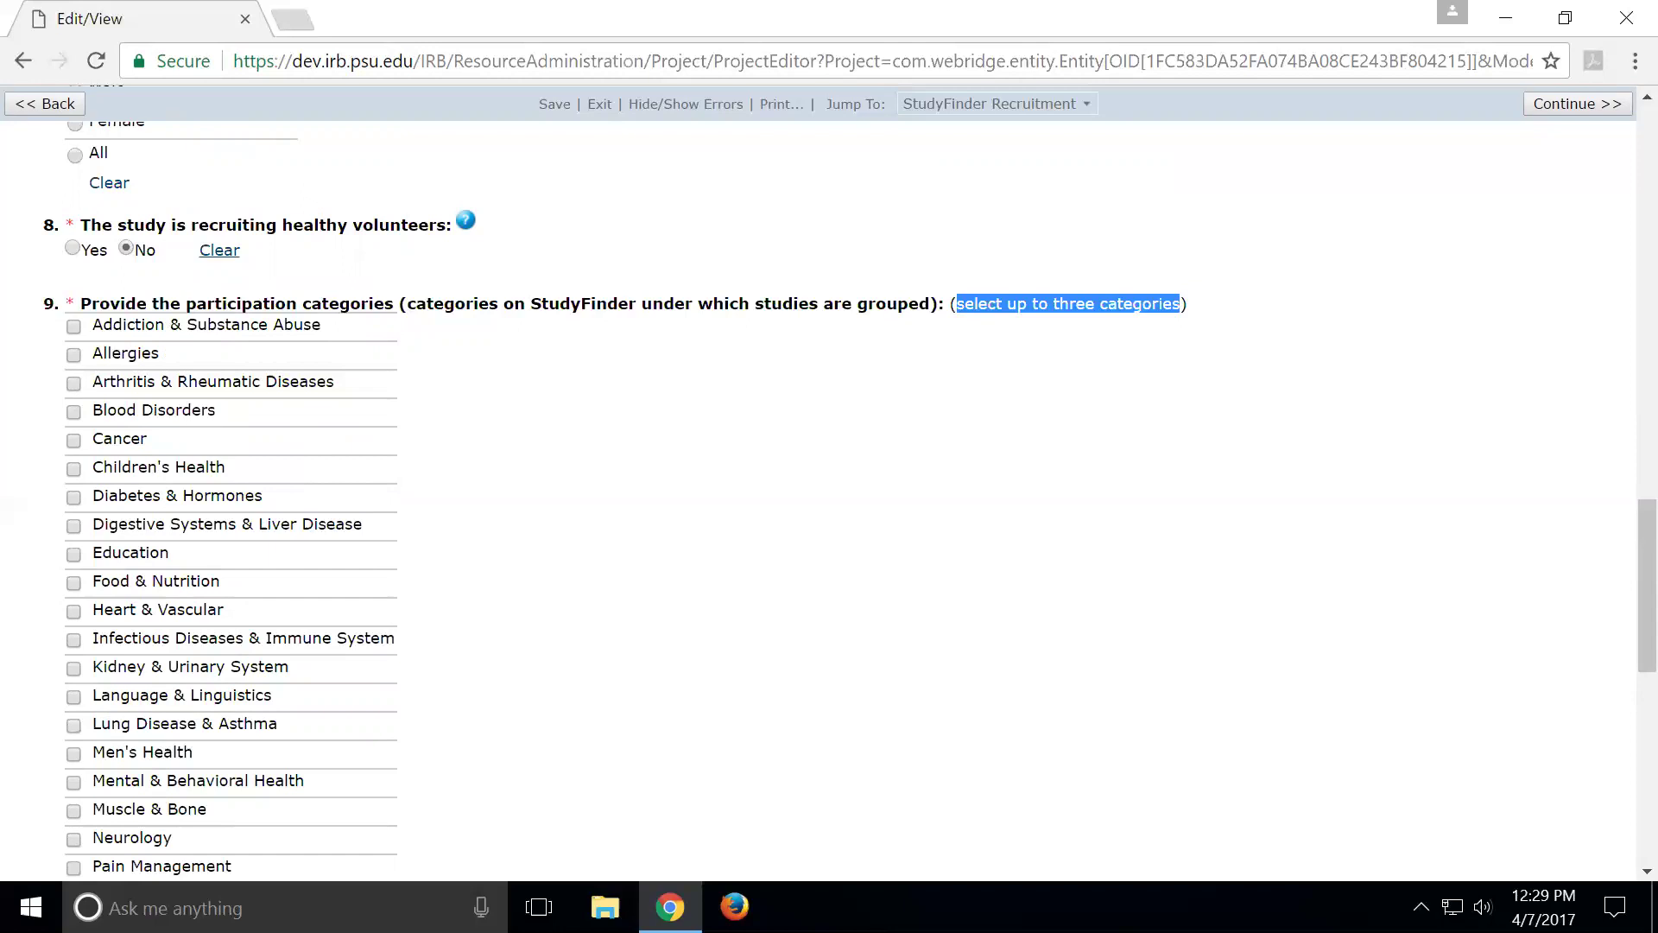
double_click(69, 303)
left_click(319, 413)
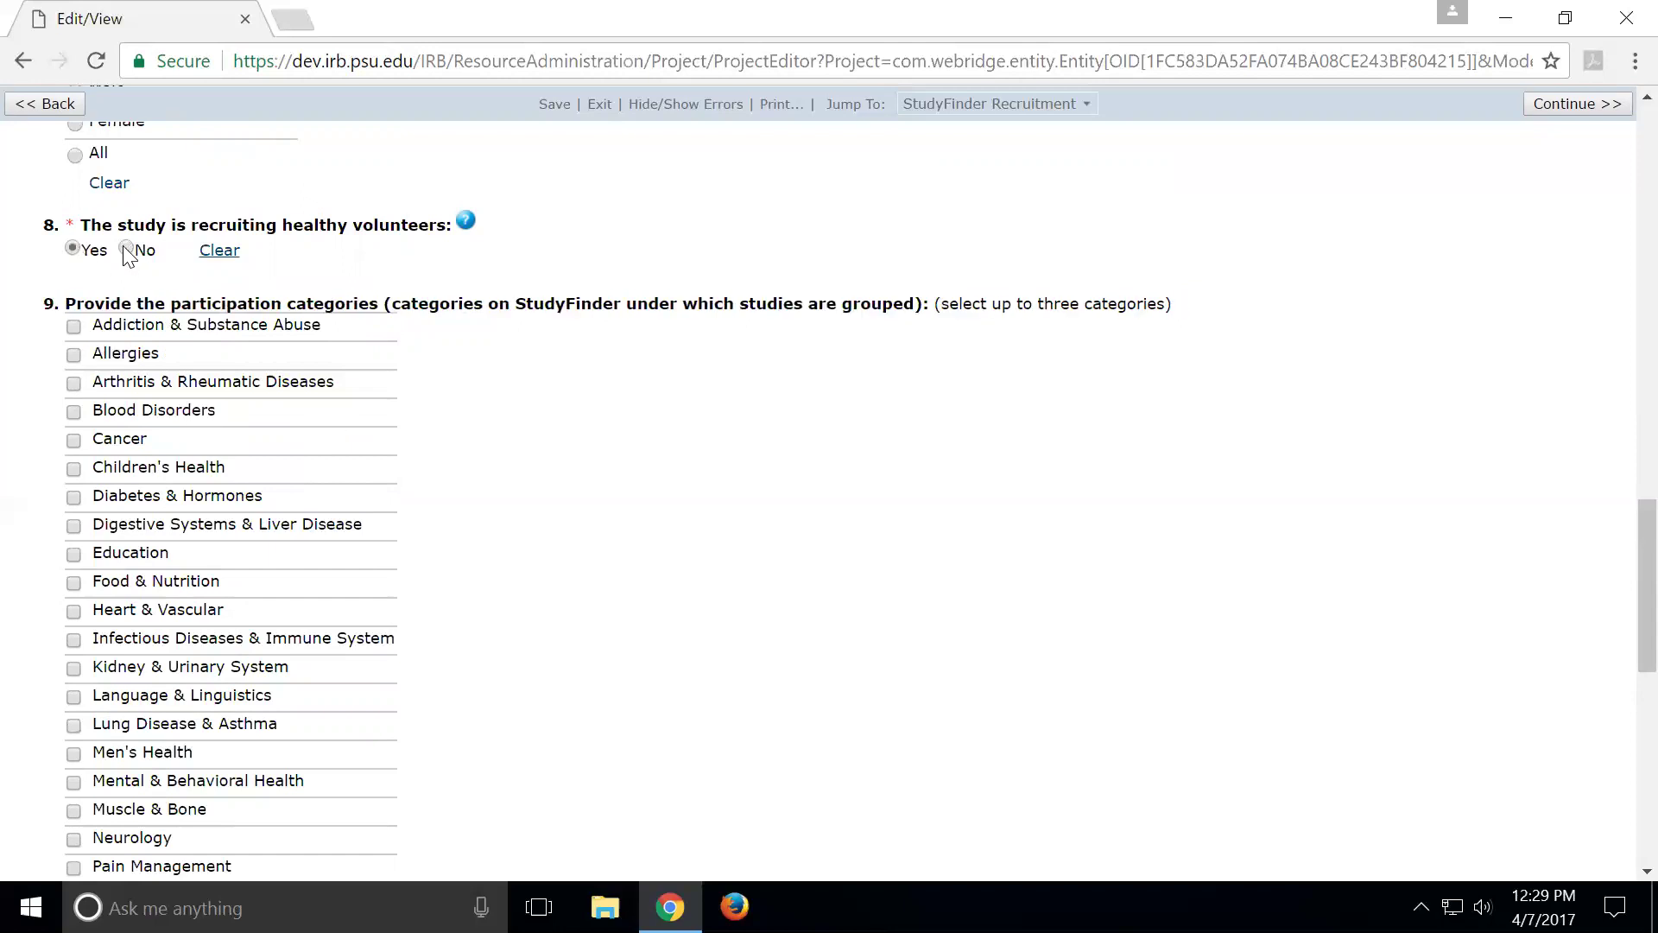
left_click(69, 251)
Scroll down to question 10 and back up to show question 9's lower categories
scroll(497, 484, "down", 7)
scroll(501, 469, "up", 3)
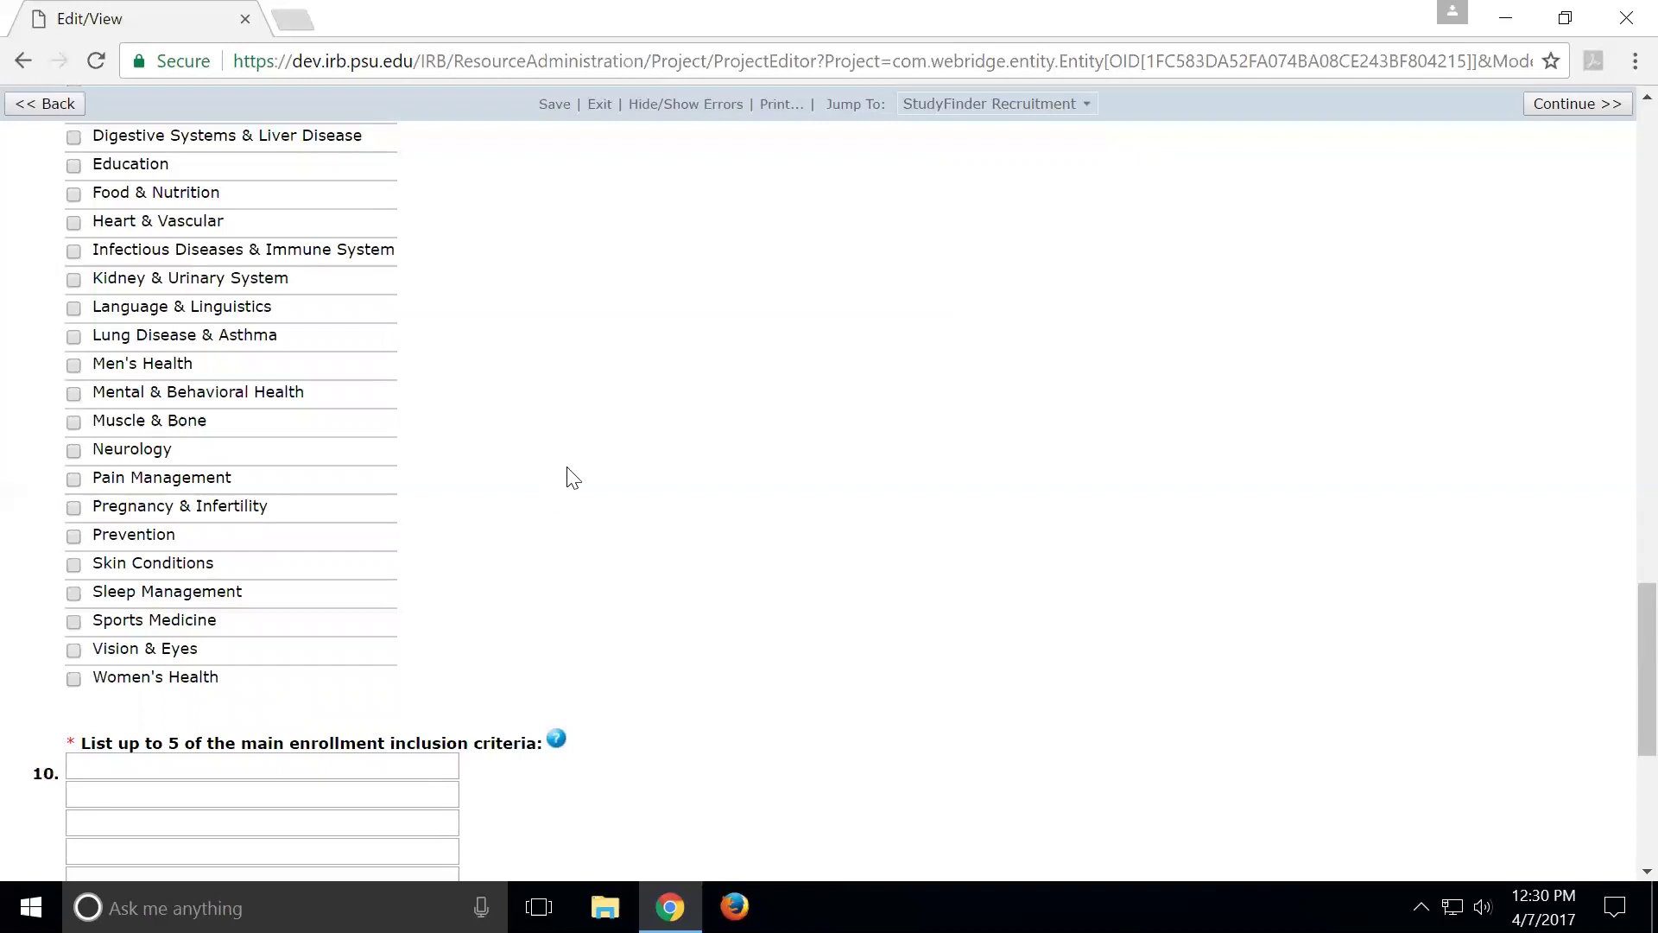
Scroll to the end of the form to show questions 10 to 12
scroll(576, 477, "down", 1)
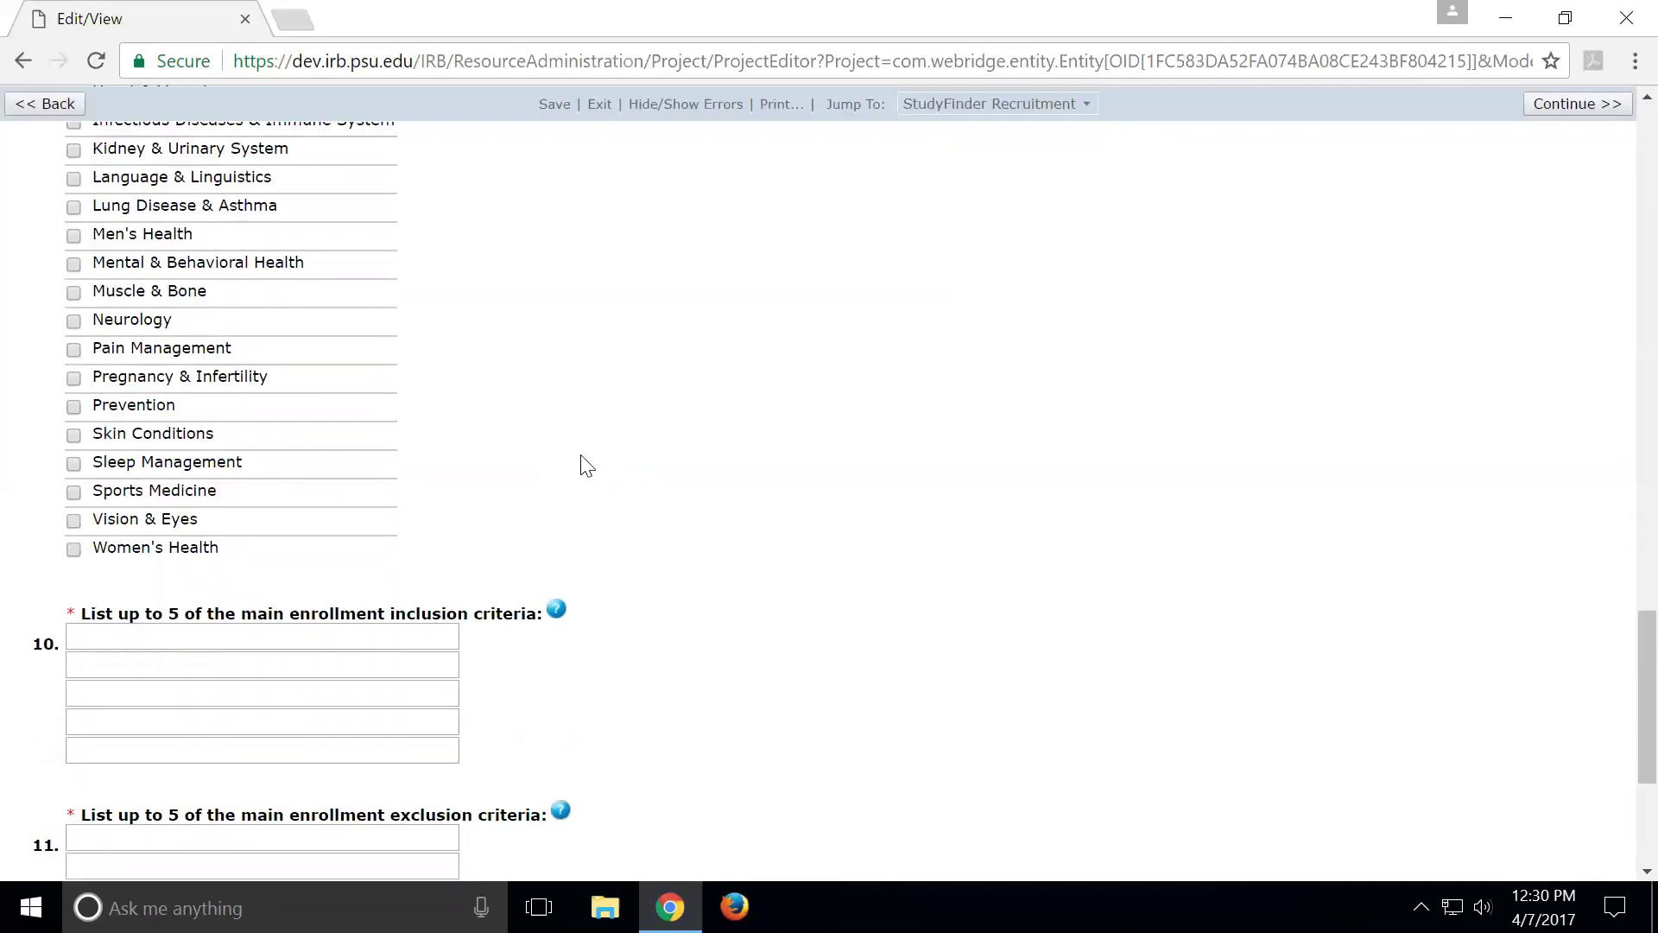
scroll(579, 465, "down", 3)
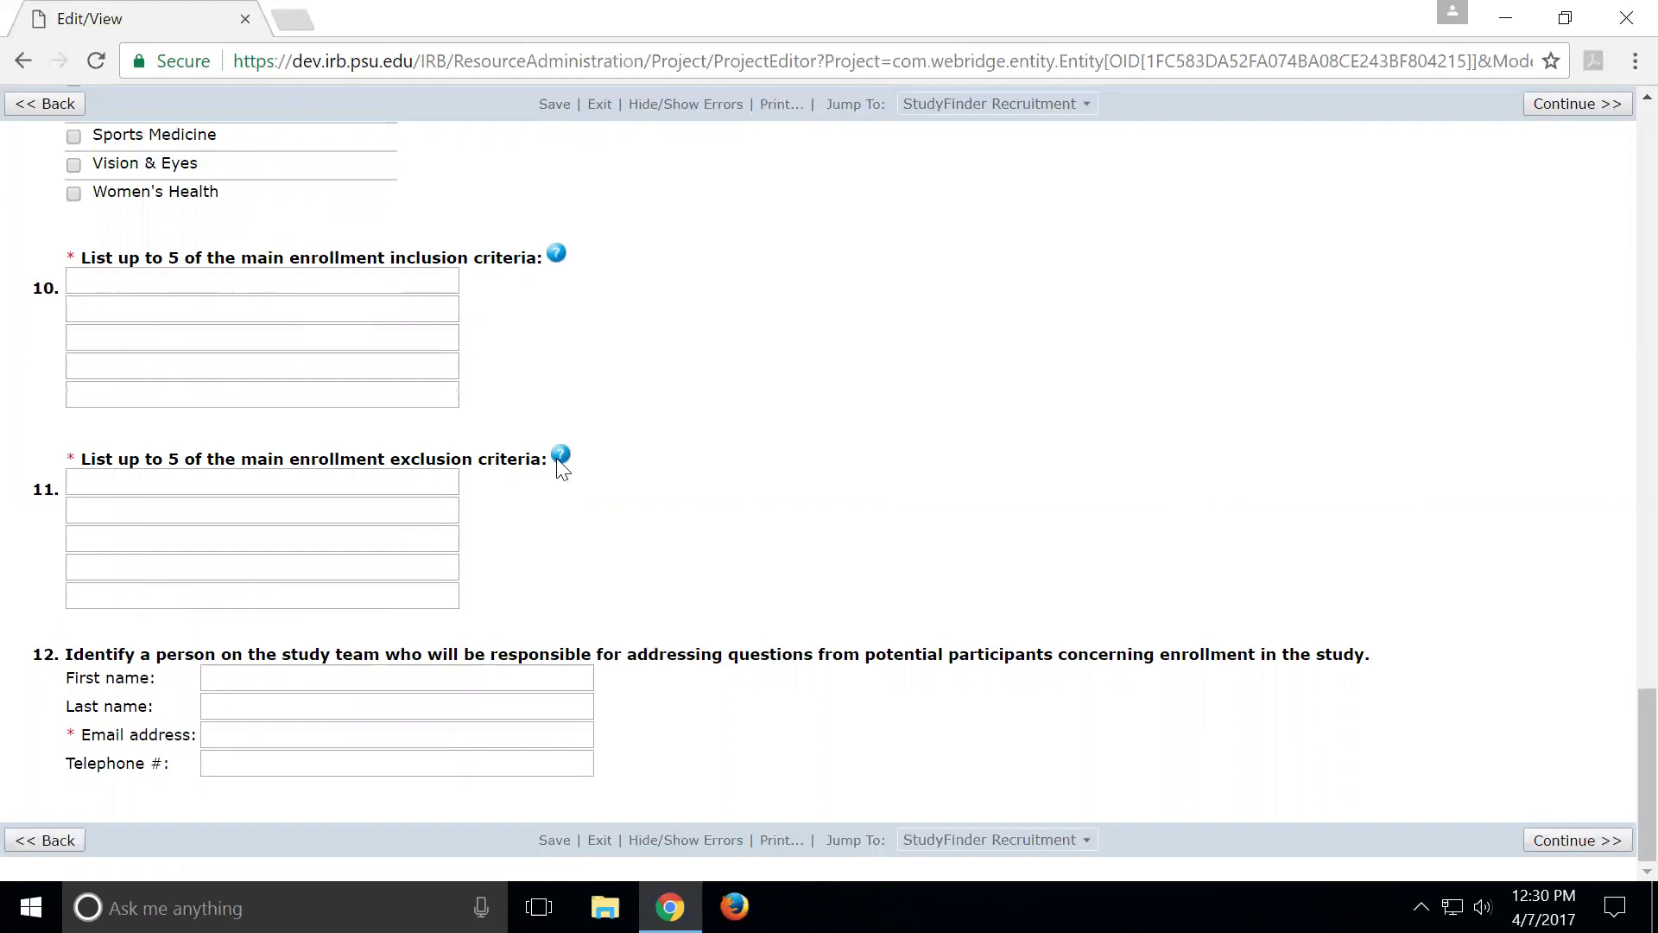
Open the inclusion criteria help, highlight its StudyFinder-display sentence and other-fields note, then close it
left_click(557, 256)
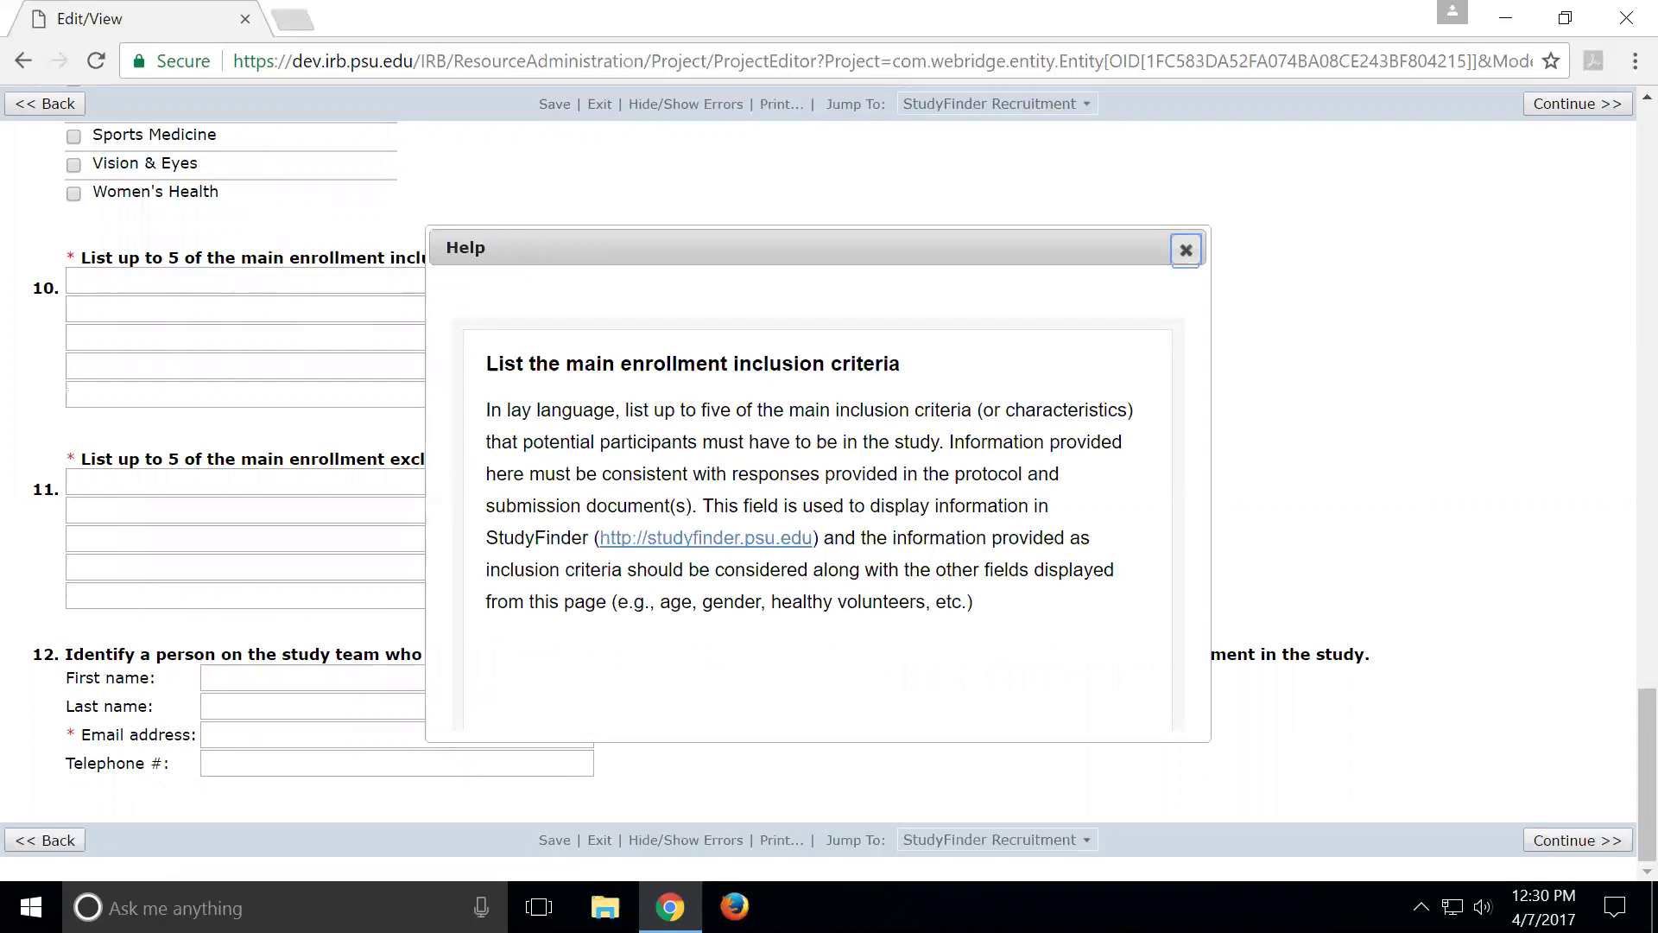
left_click_drag(813, 505, 912, 537)
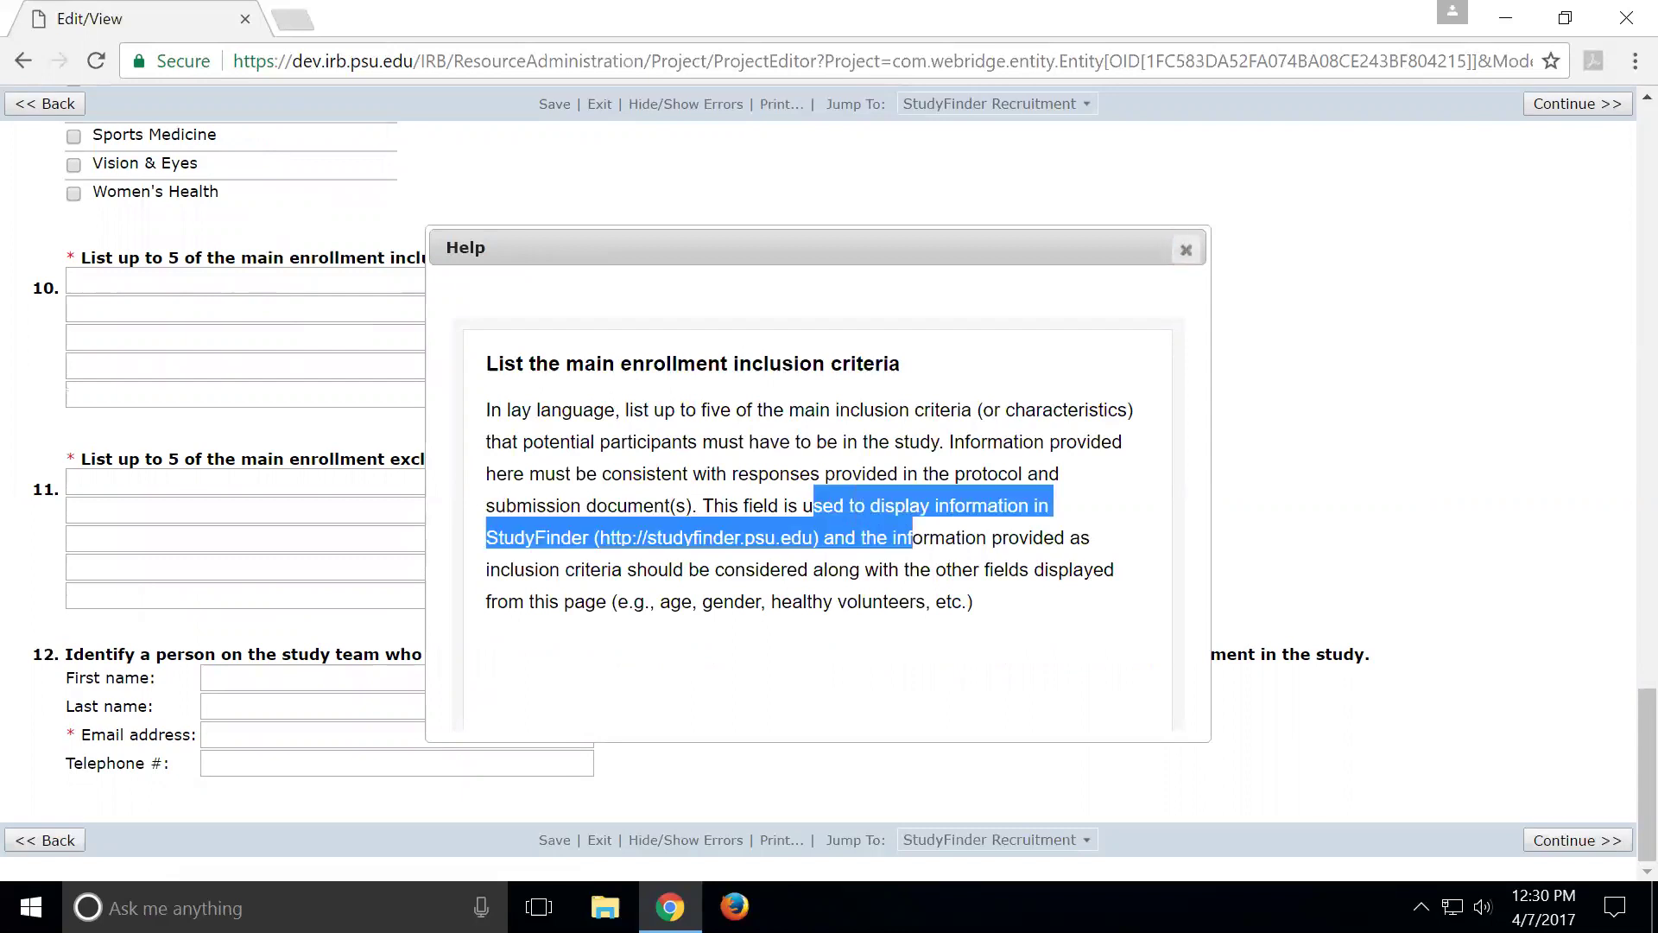
left_click(767, 598)
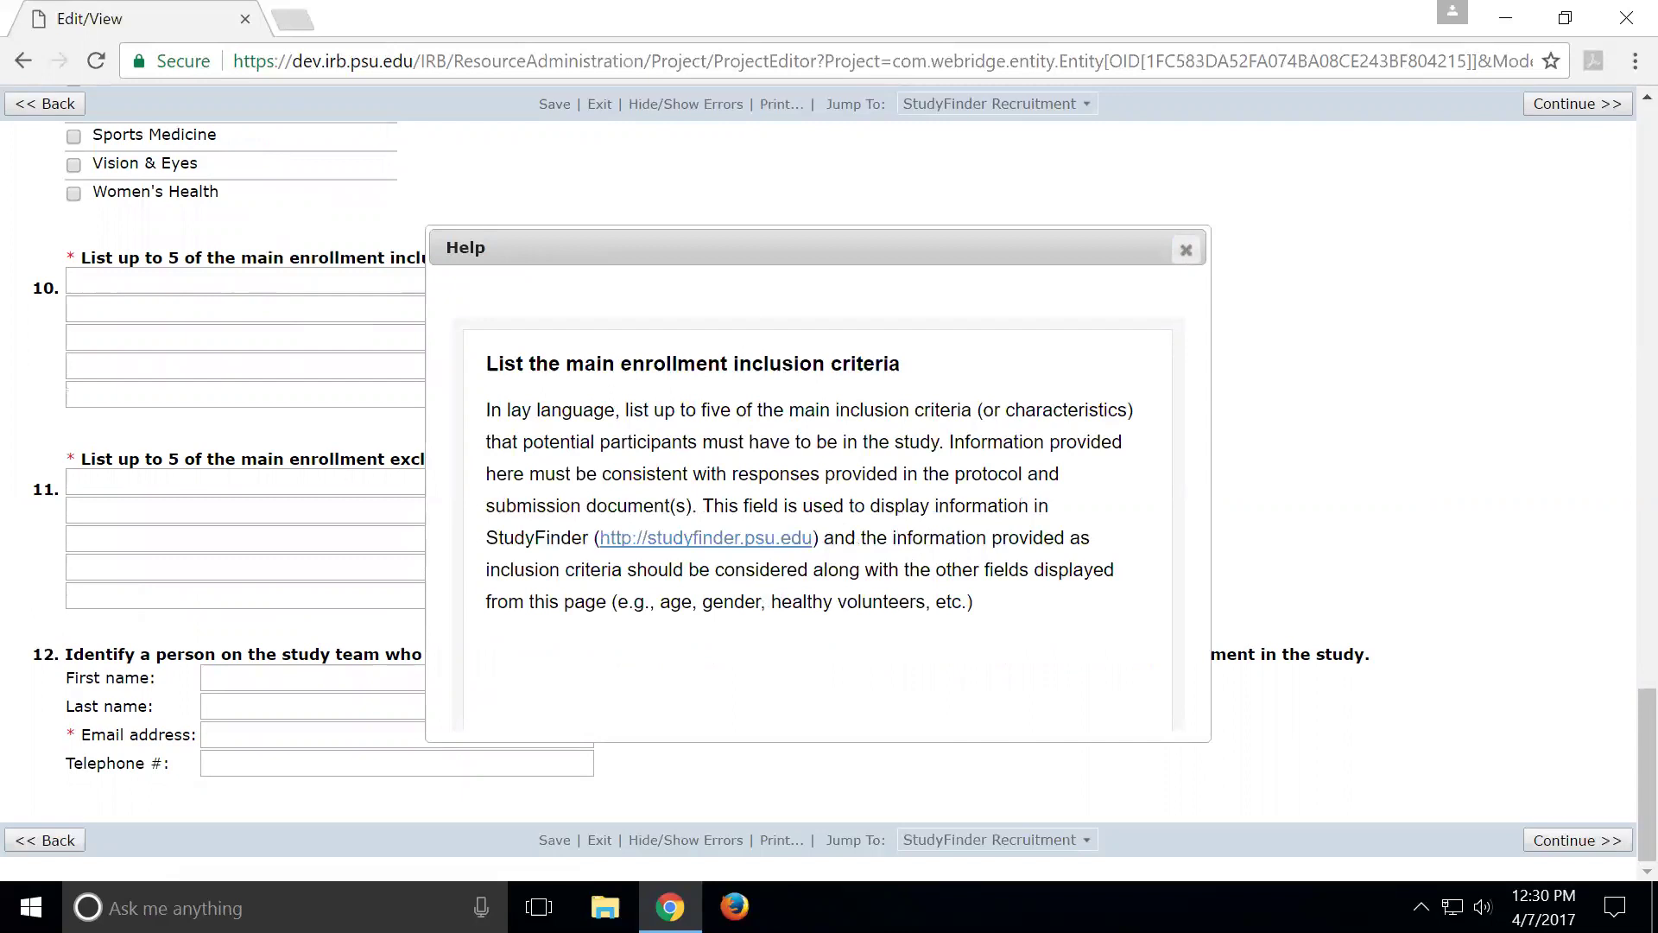
left_click_drag(828, 569, 974, 602)
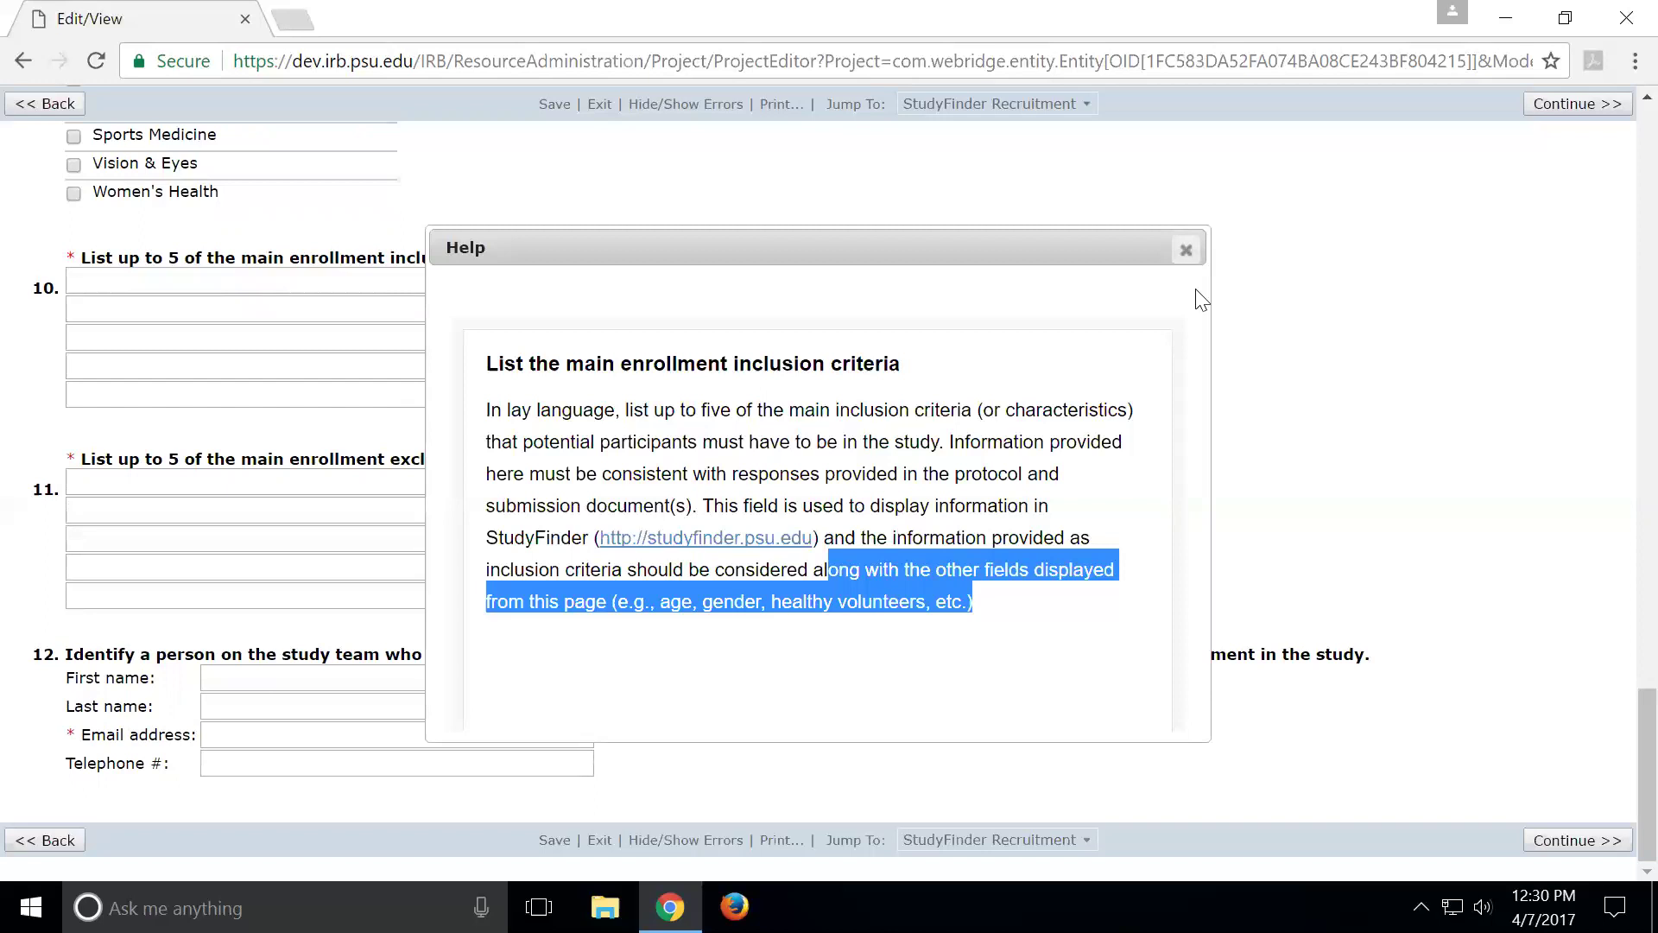
left_click(1187, 251)
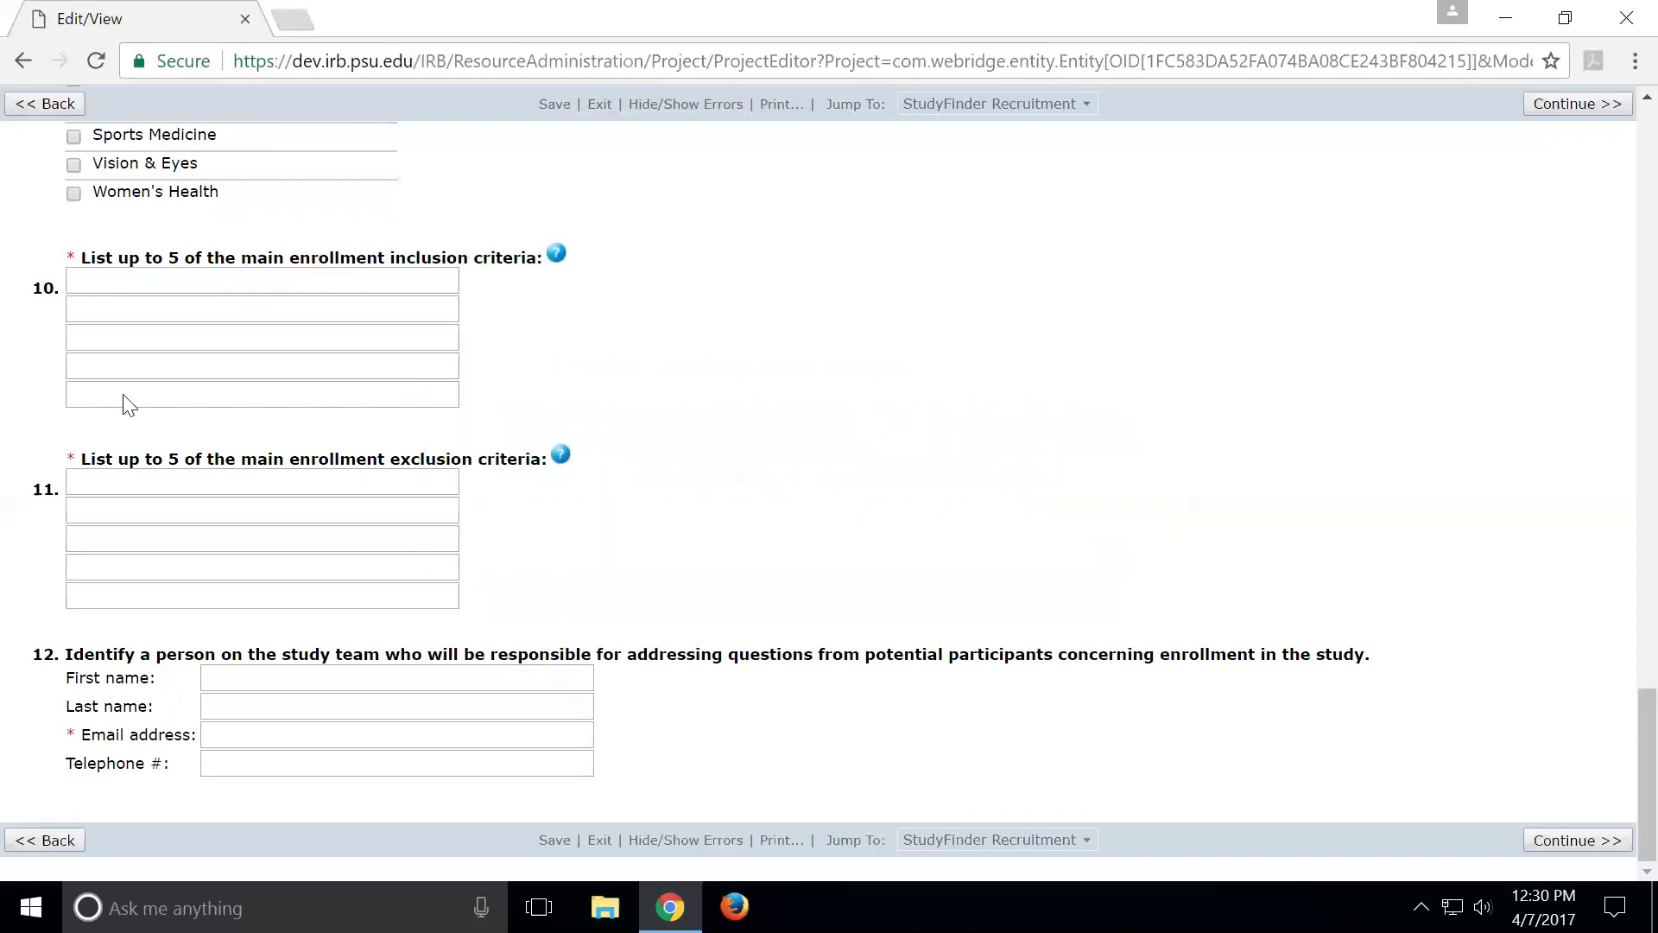
scroll(129, 398, "up", 6)
scroll(139, 270, "up", 7)
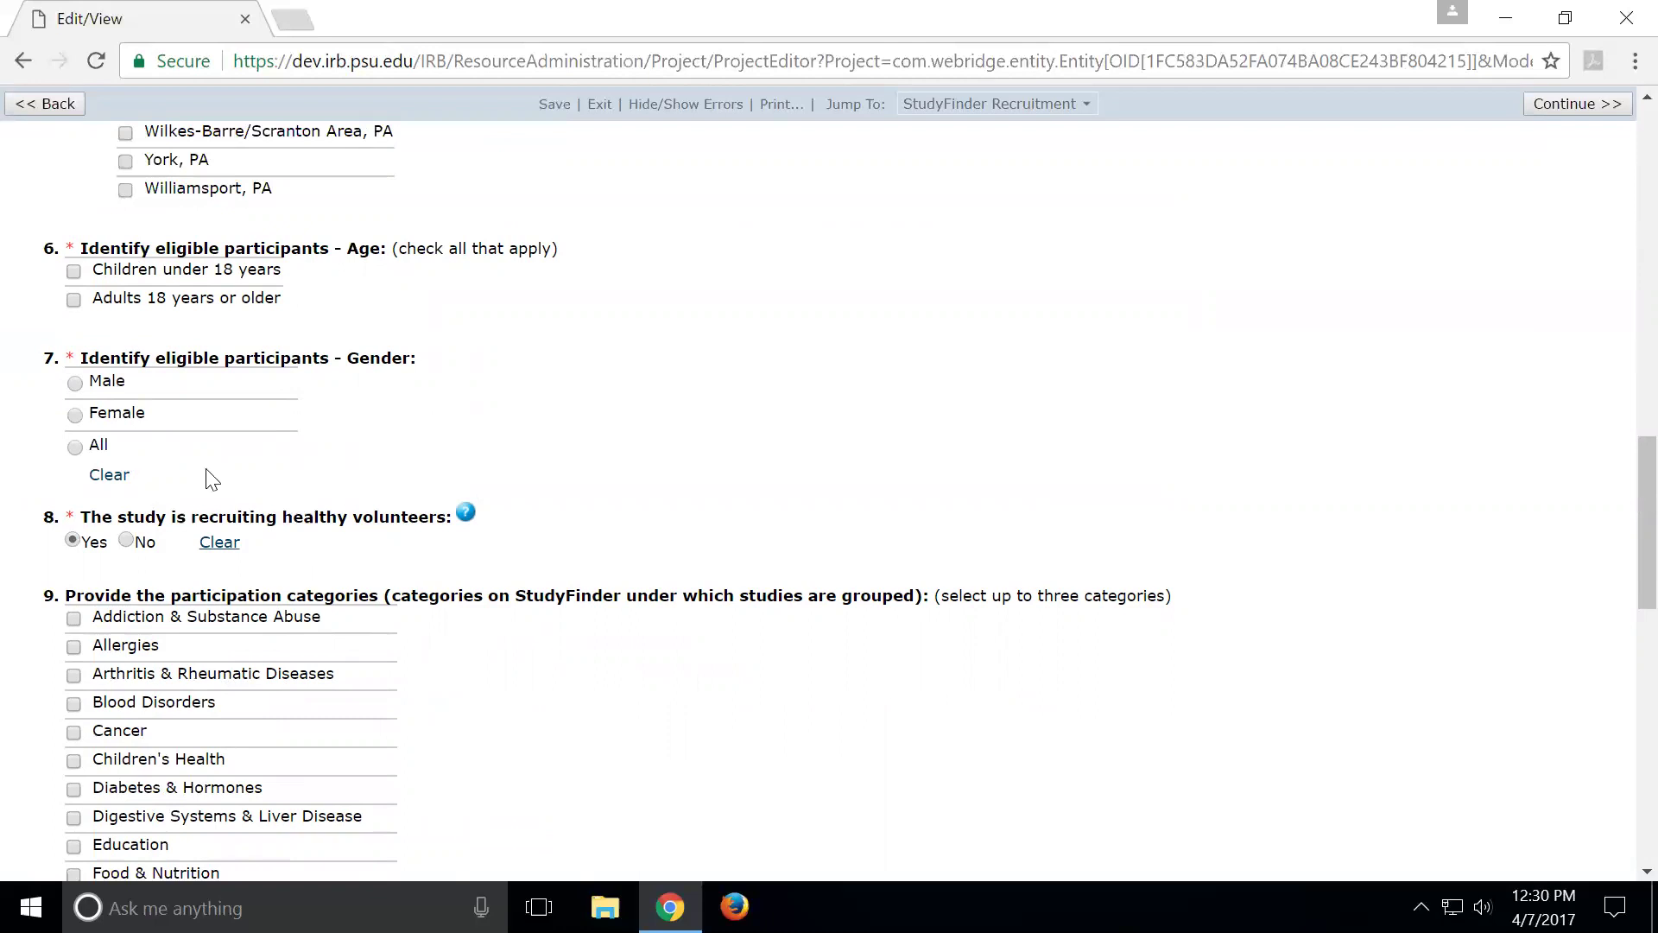
scroll(692, 549, "down", 3)
scroll(692, 549, "down", 7)
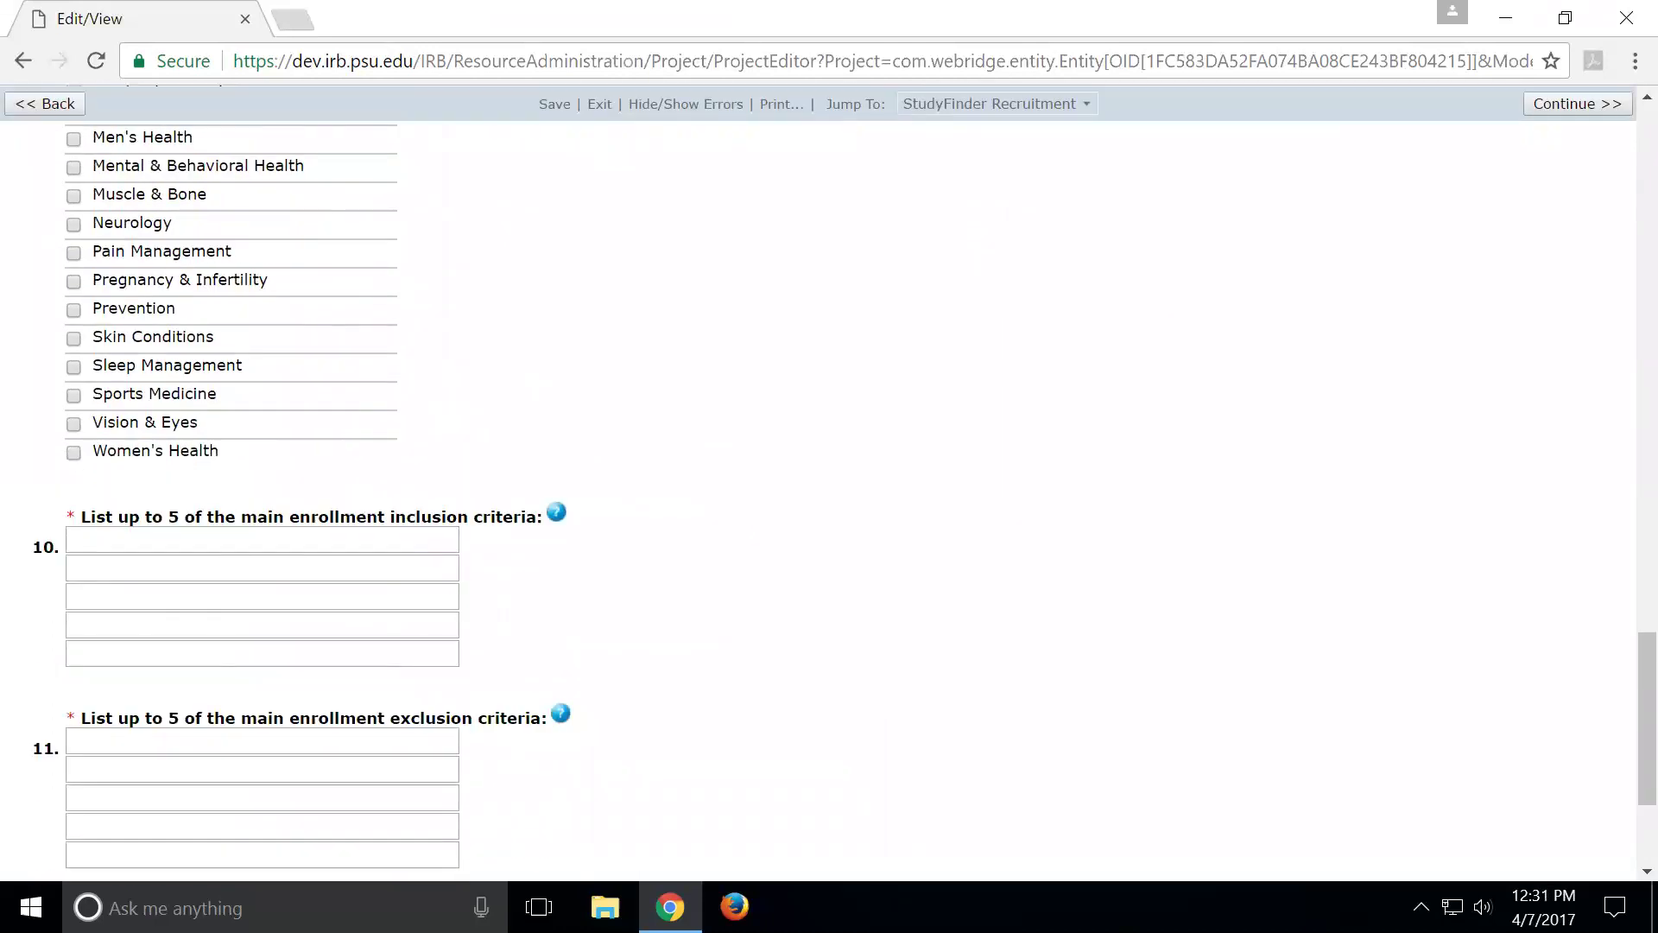
scroll(46, 638, "down", 2)
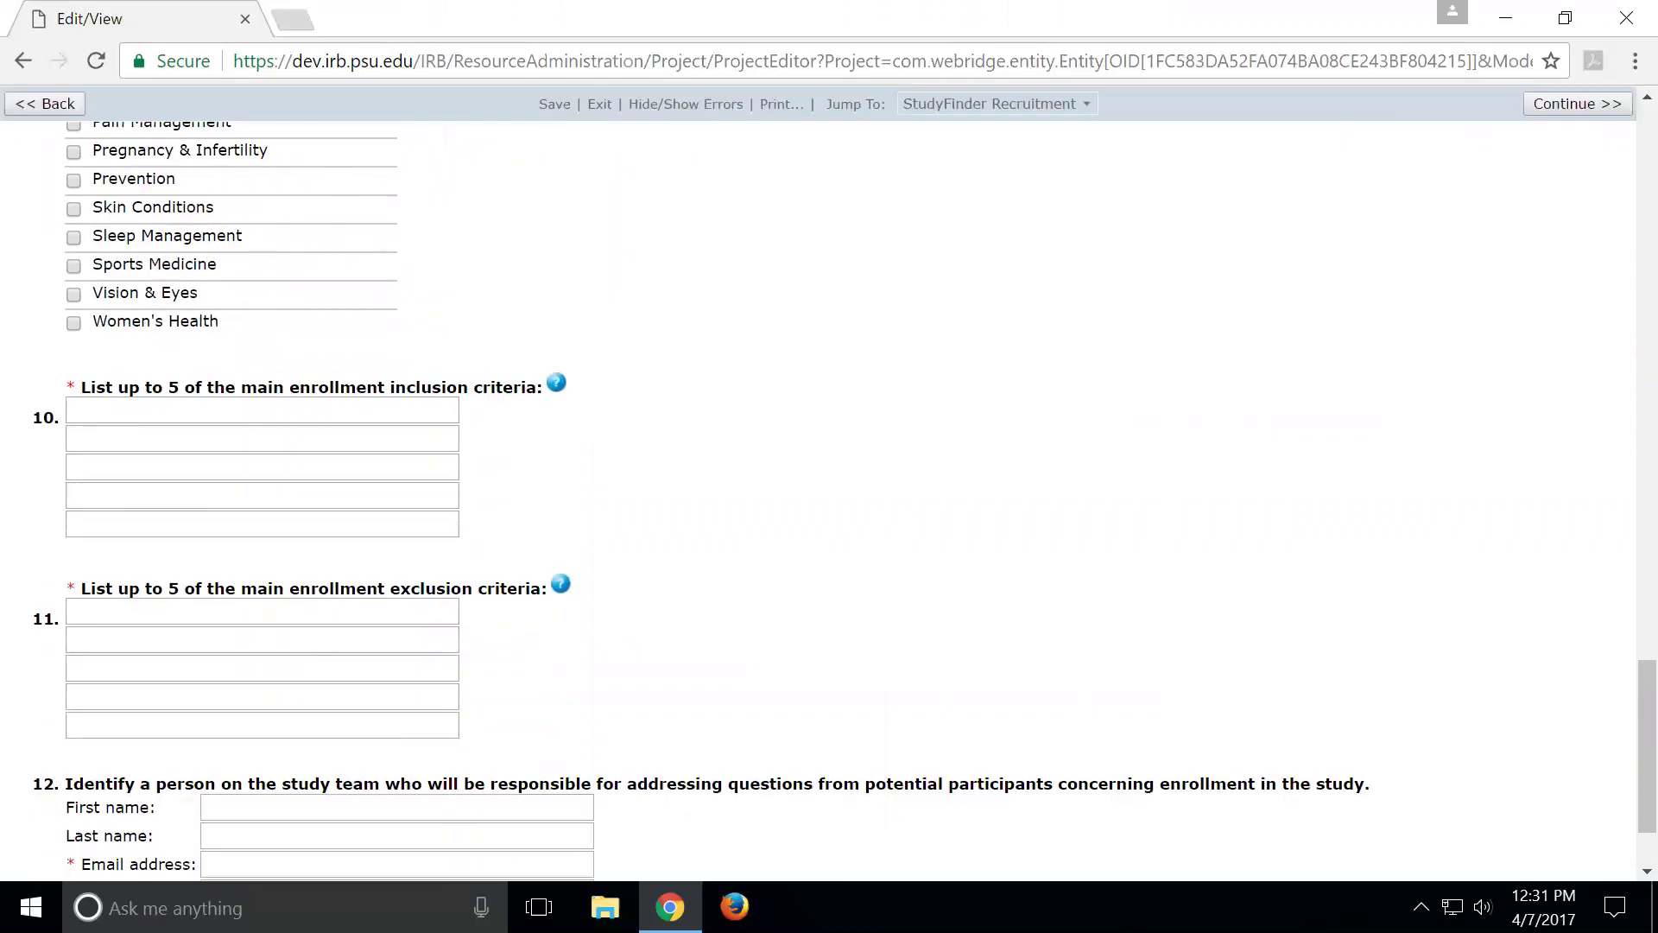
double_click(173, 387)
scroll(829, 484, "down", 2)
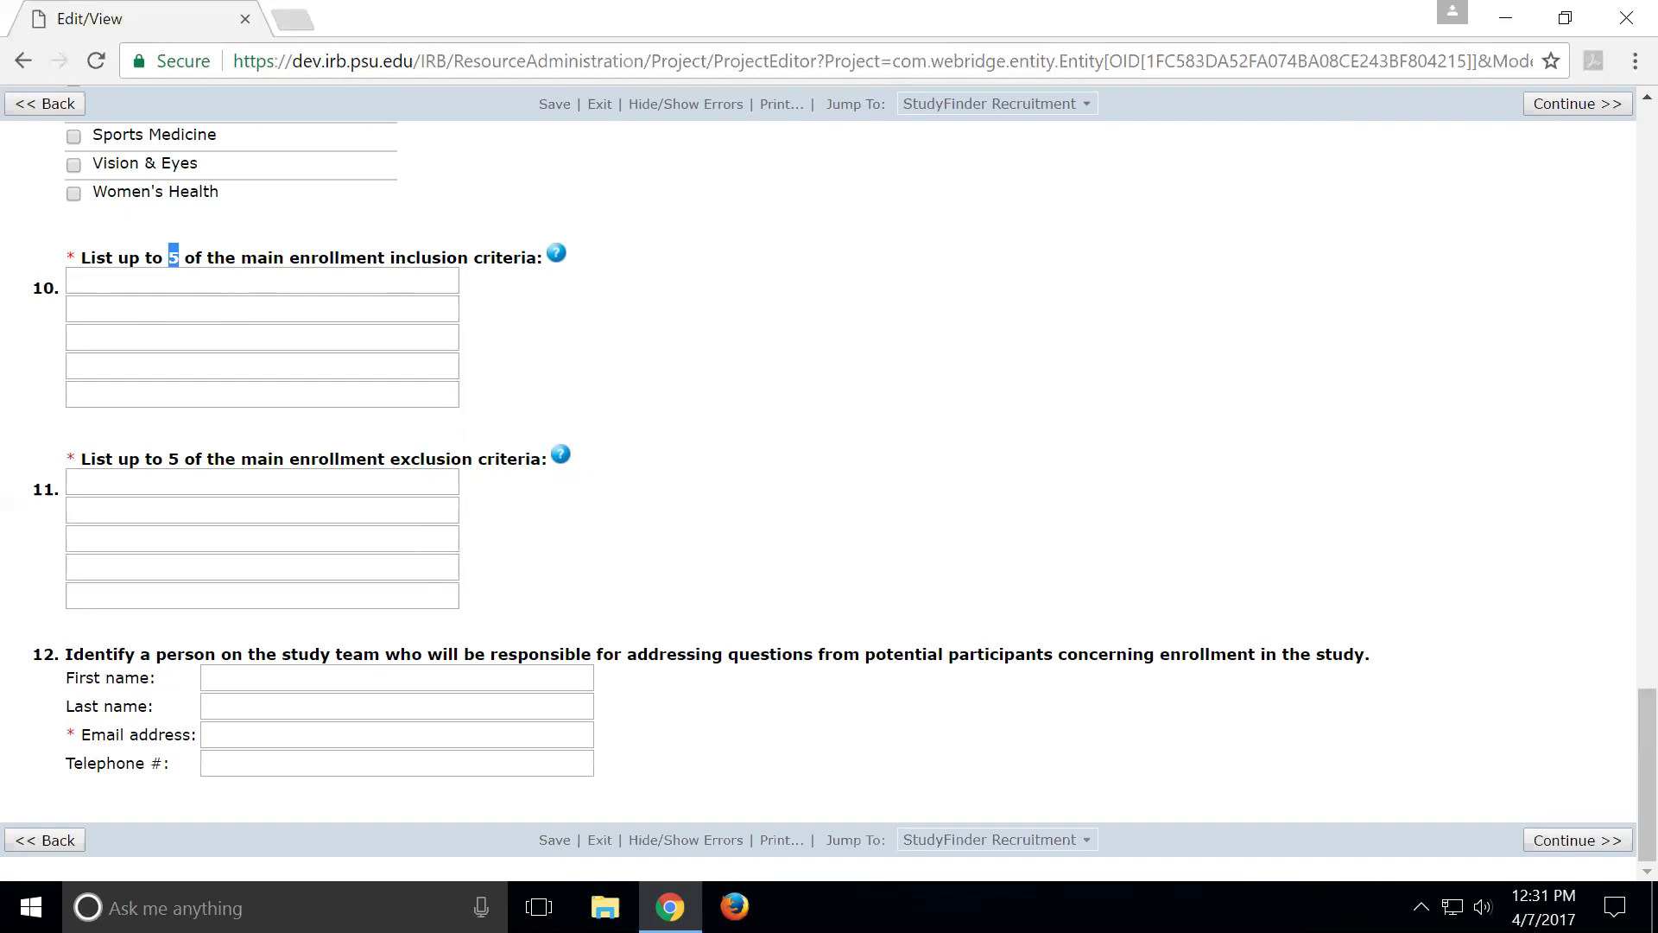
left_click_drag(67, 734, 611, 706)
Enter the enrollment contact's e-mail address in question 12's Email address field, correcting the domain
left_click(207, 735)
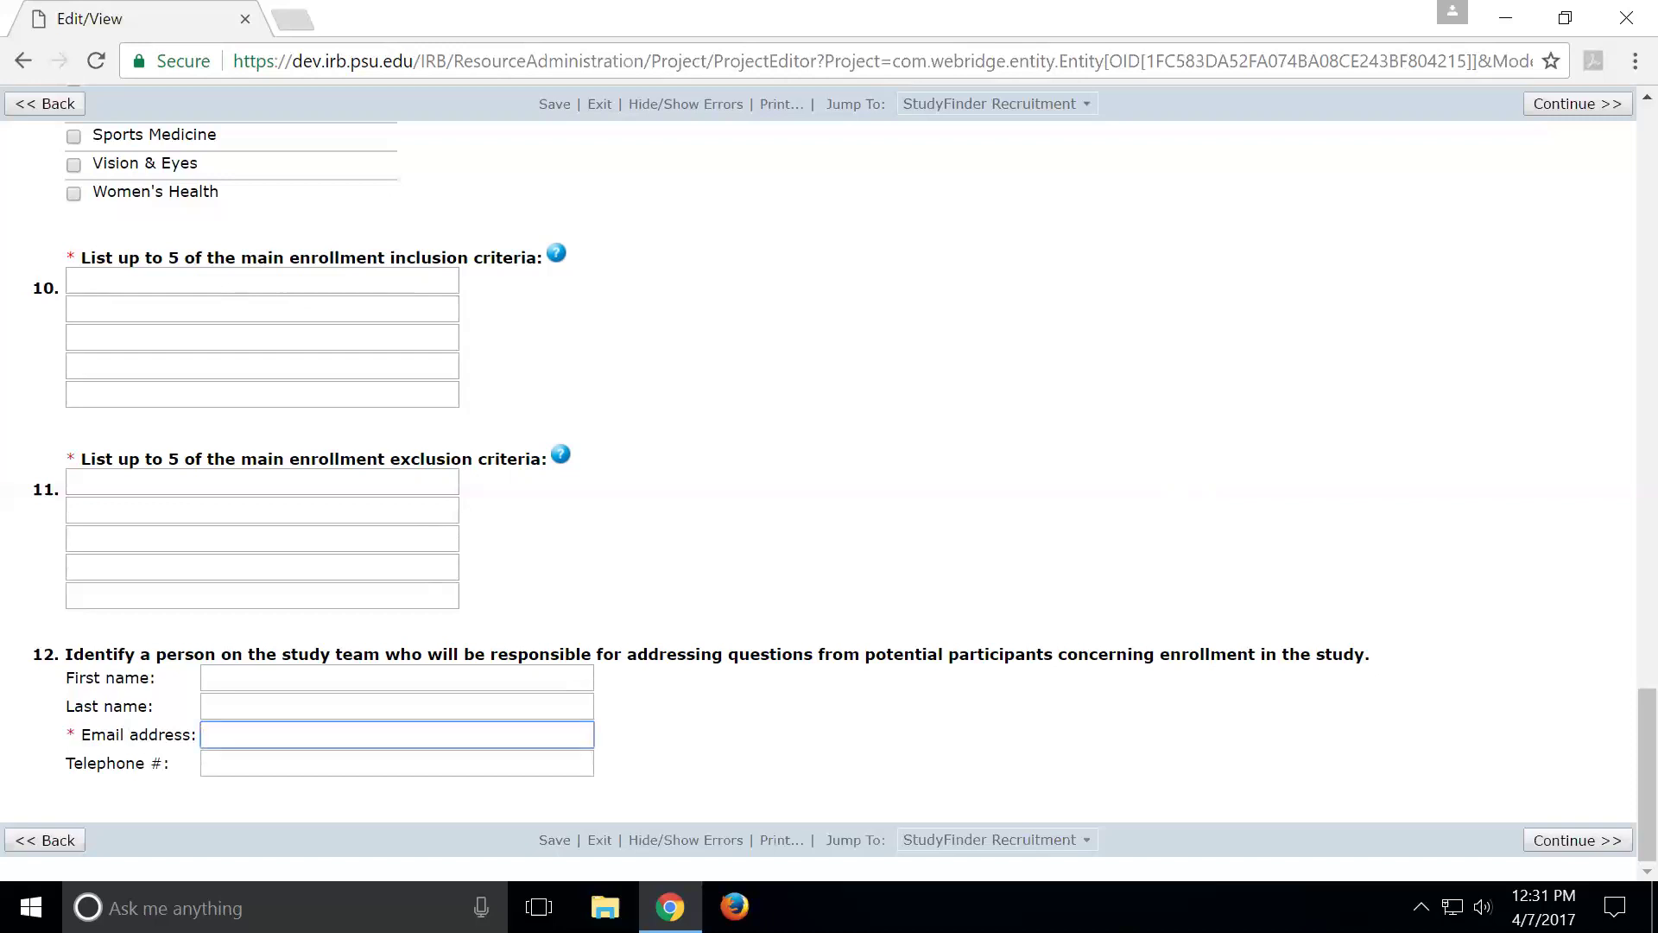
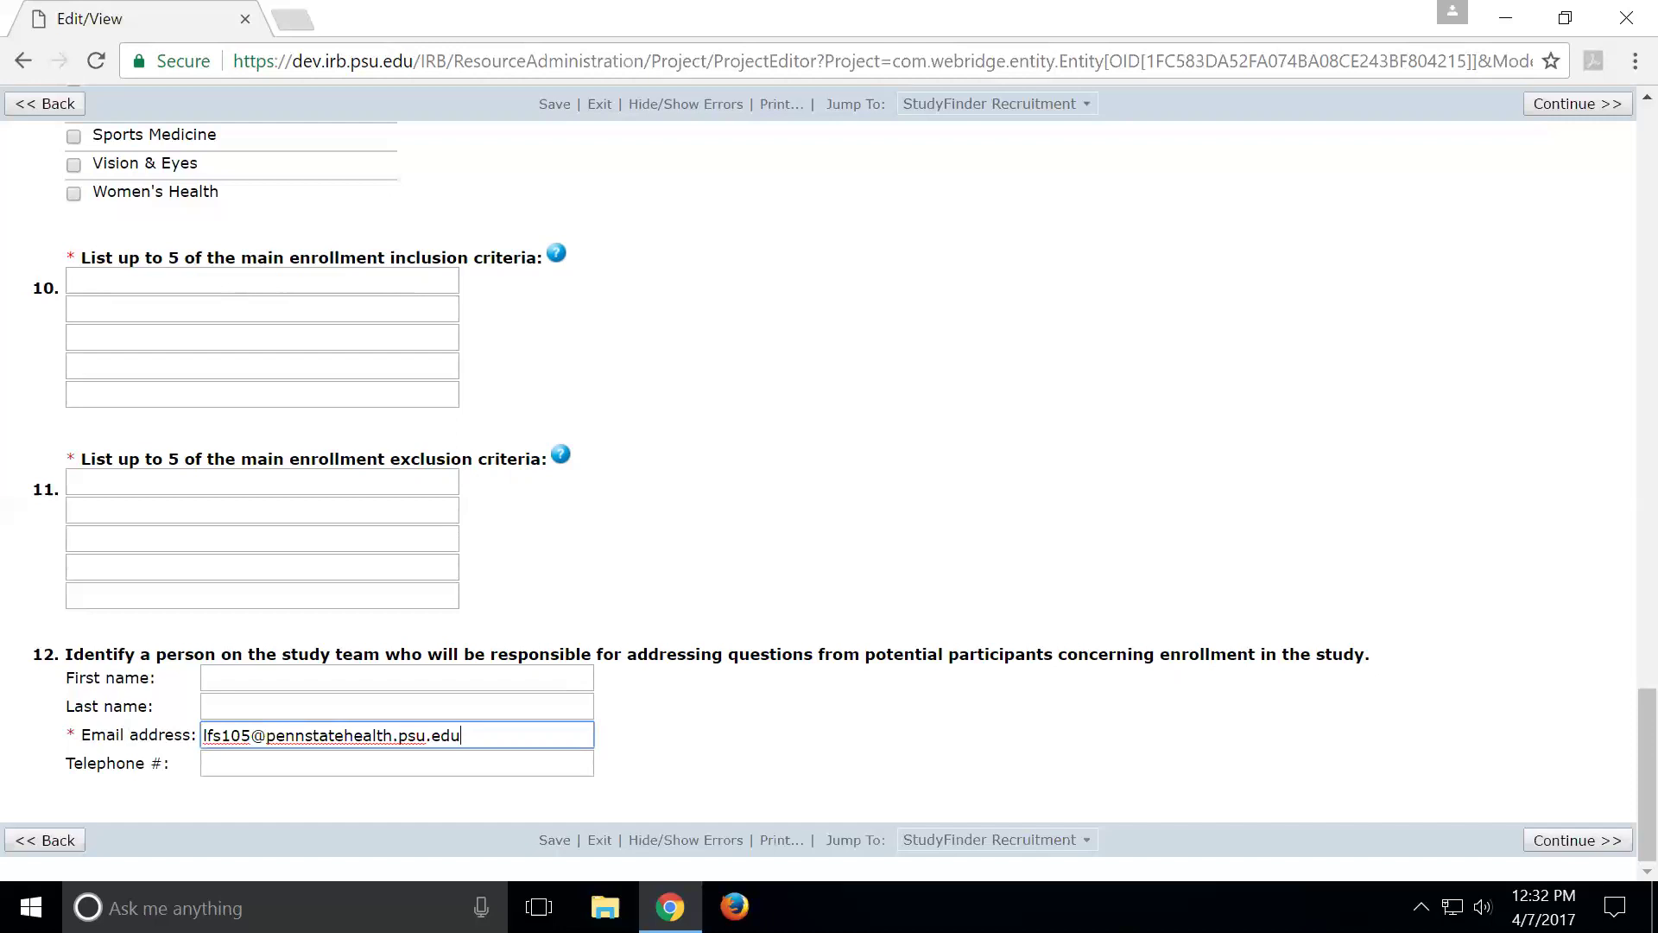
Return to the top of the page and keep Yes for using StudyFinder for recruitment
scroll(477, 570, "up", 10)
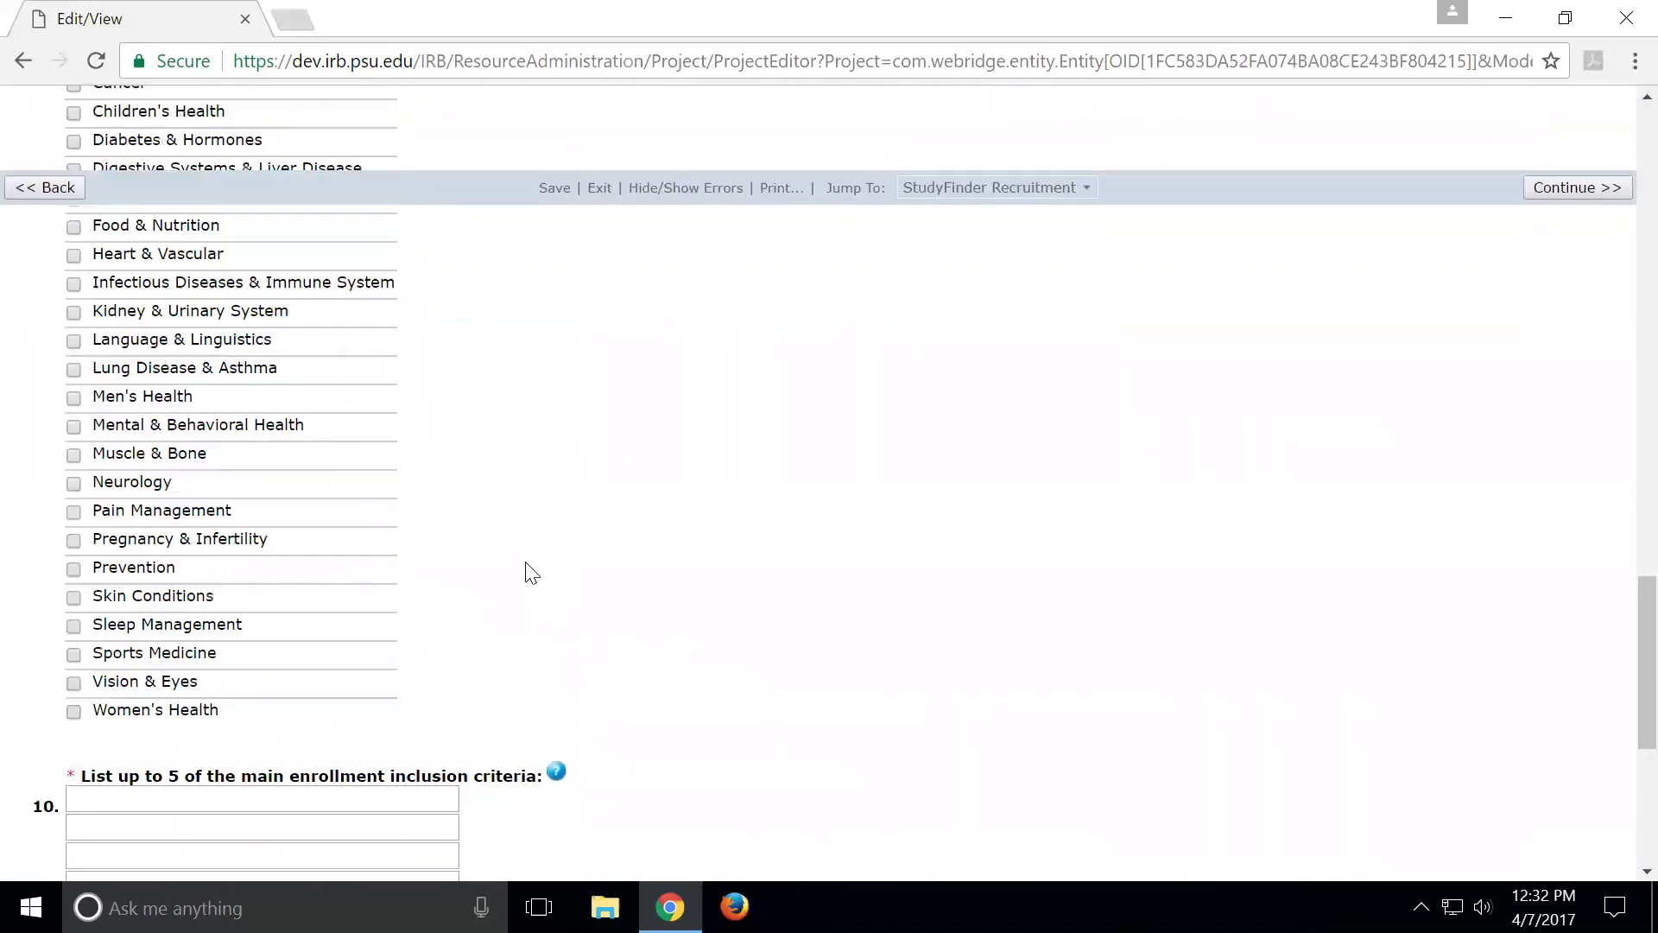
scroll(532, 572, "up", 10)
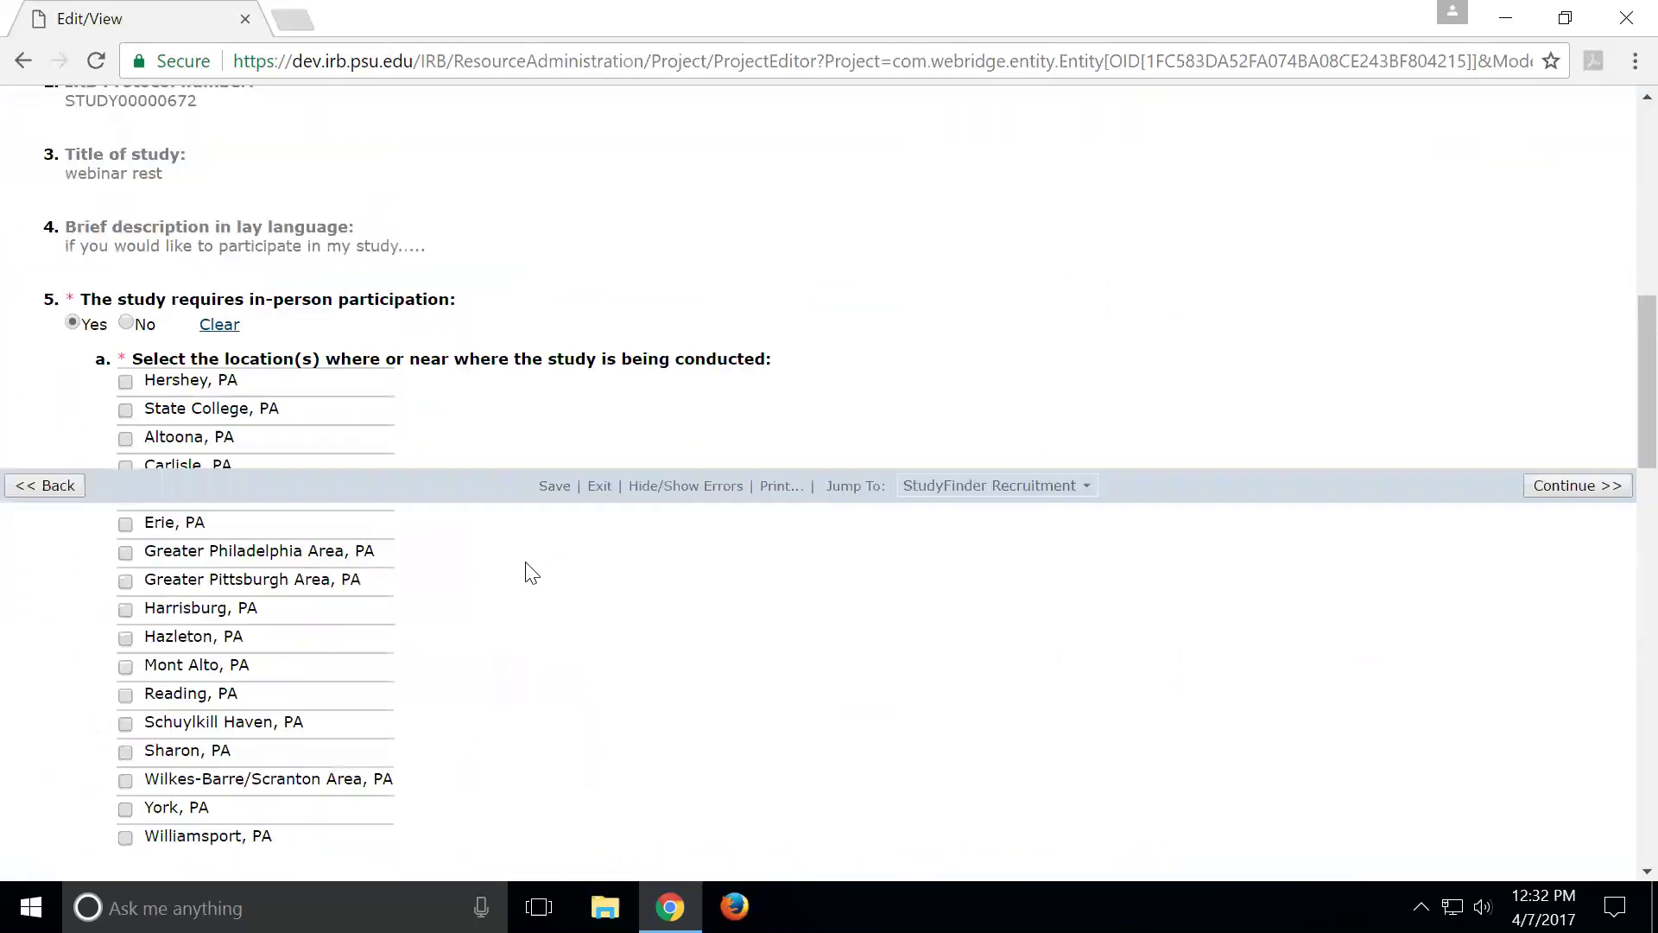
scroll(518, 552, "up", 7)
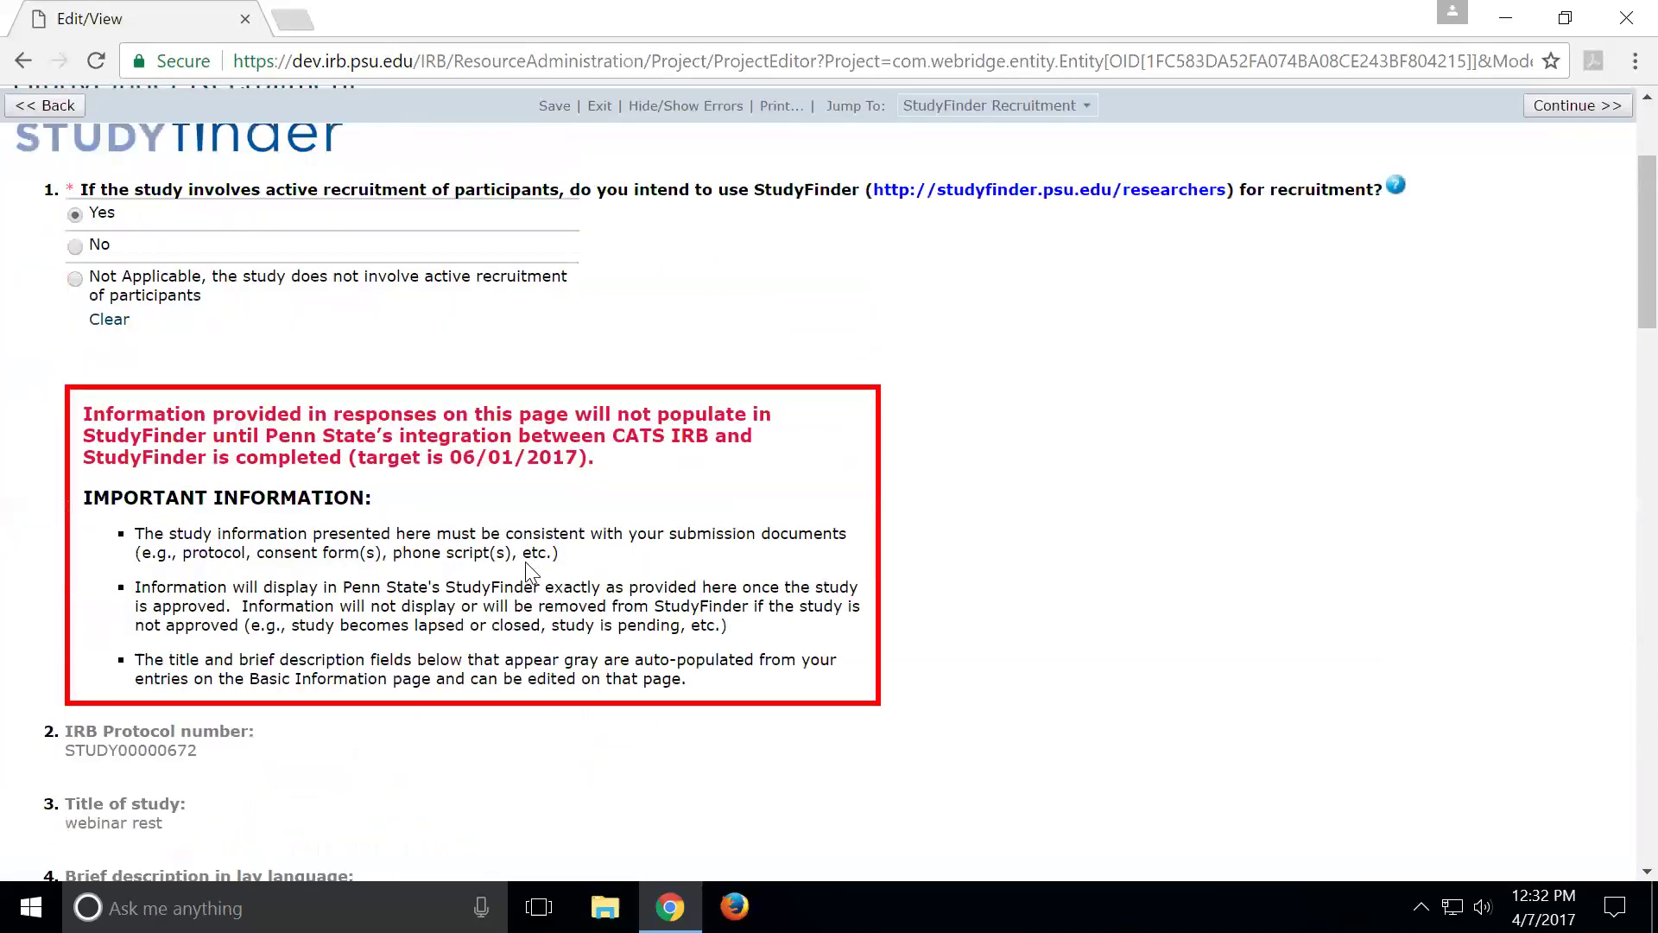
left_click(73, 438)
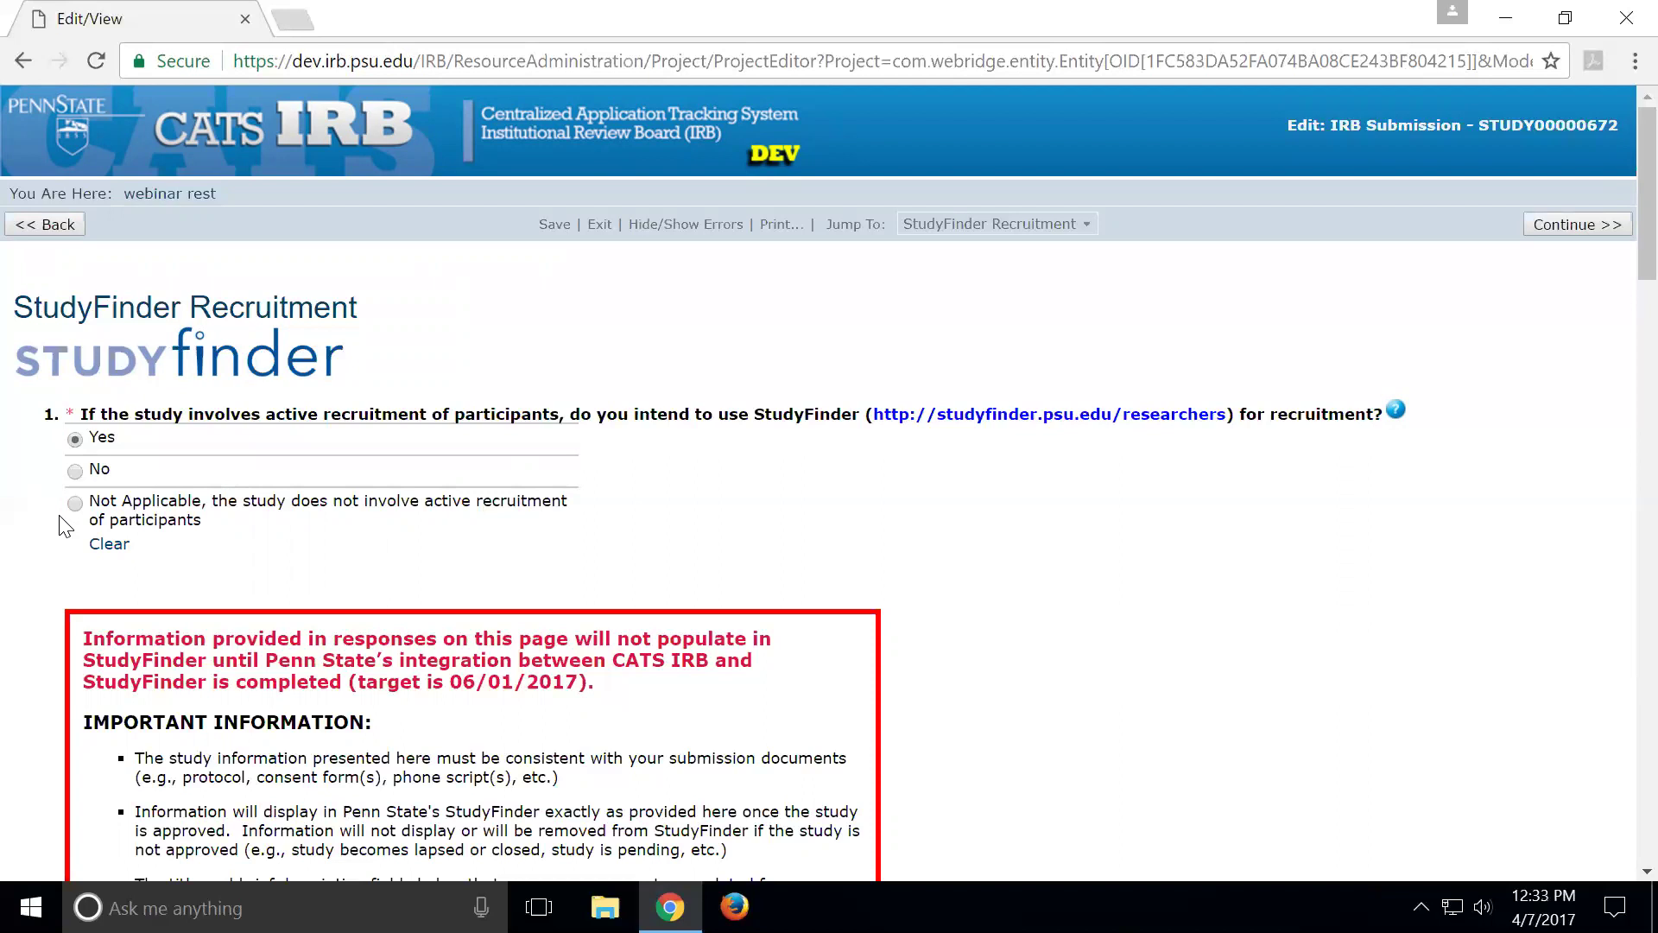
Scroll through the recruitment questions and back up, then highlight 'target is 06/01/2017' in the red notice
scroll(515, 566, "down", 1)
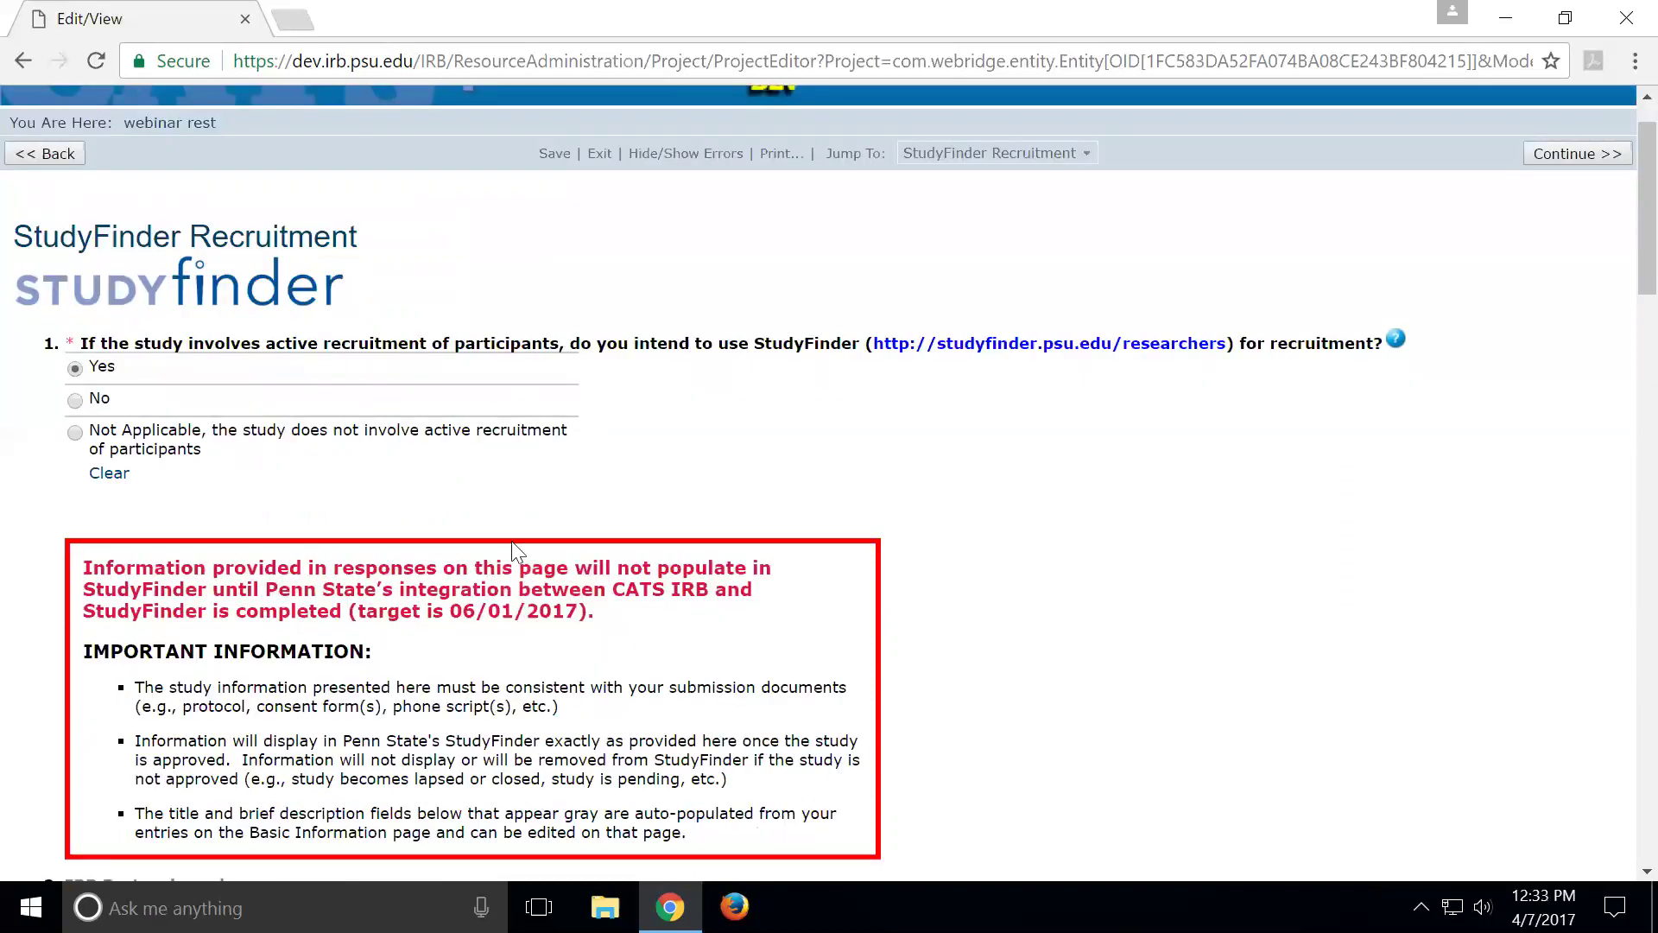
scroll(512, 553, "down", 10)
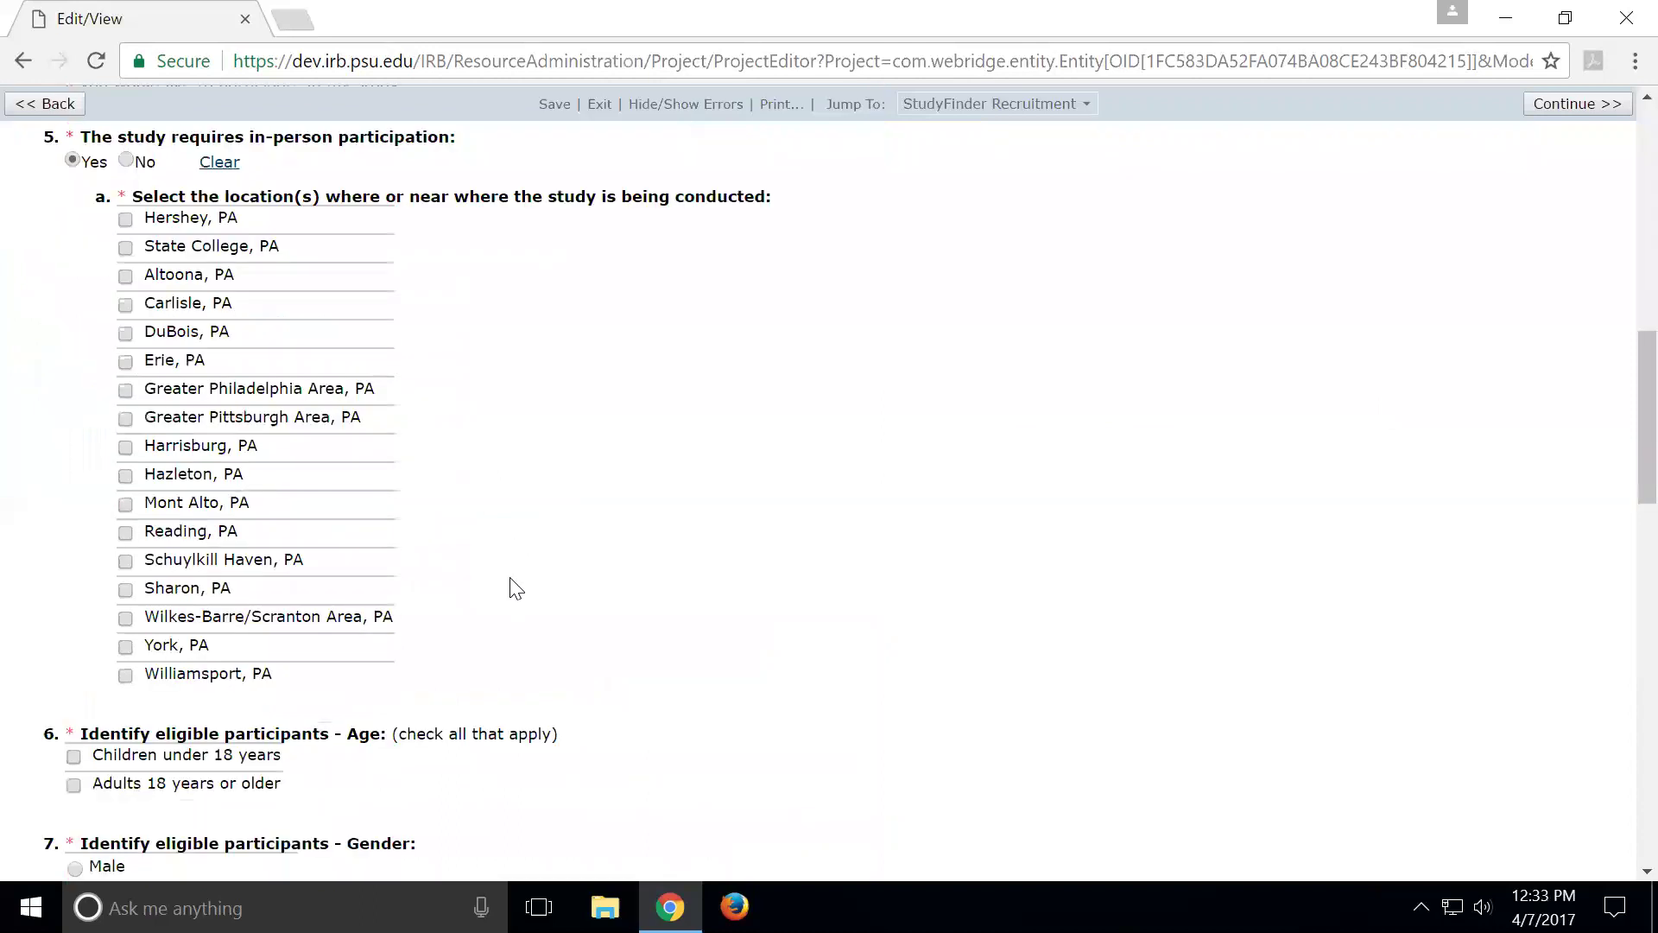
scroll(514, 584, "down", 2)
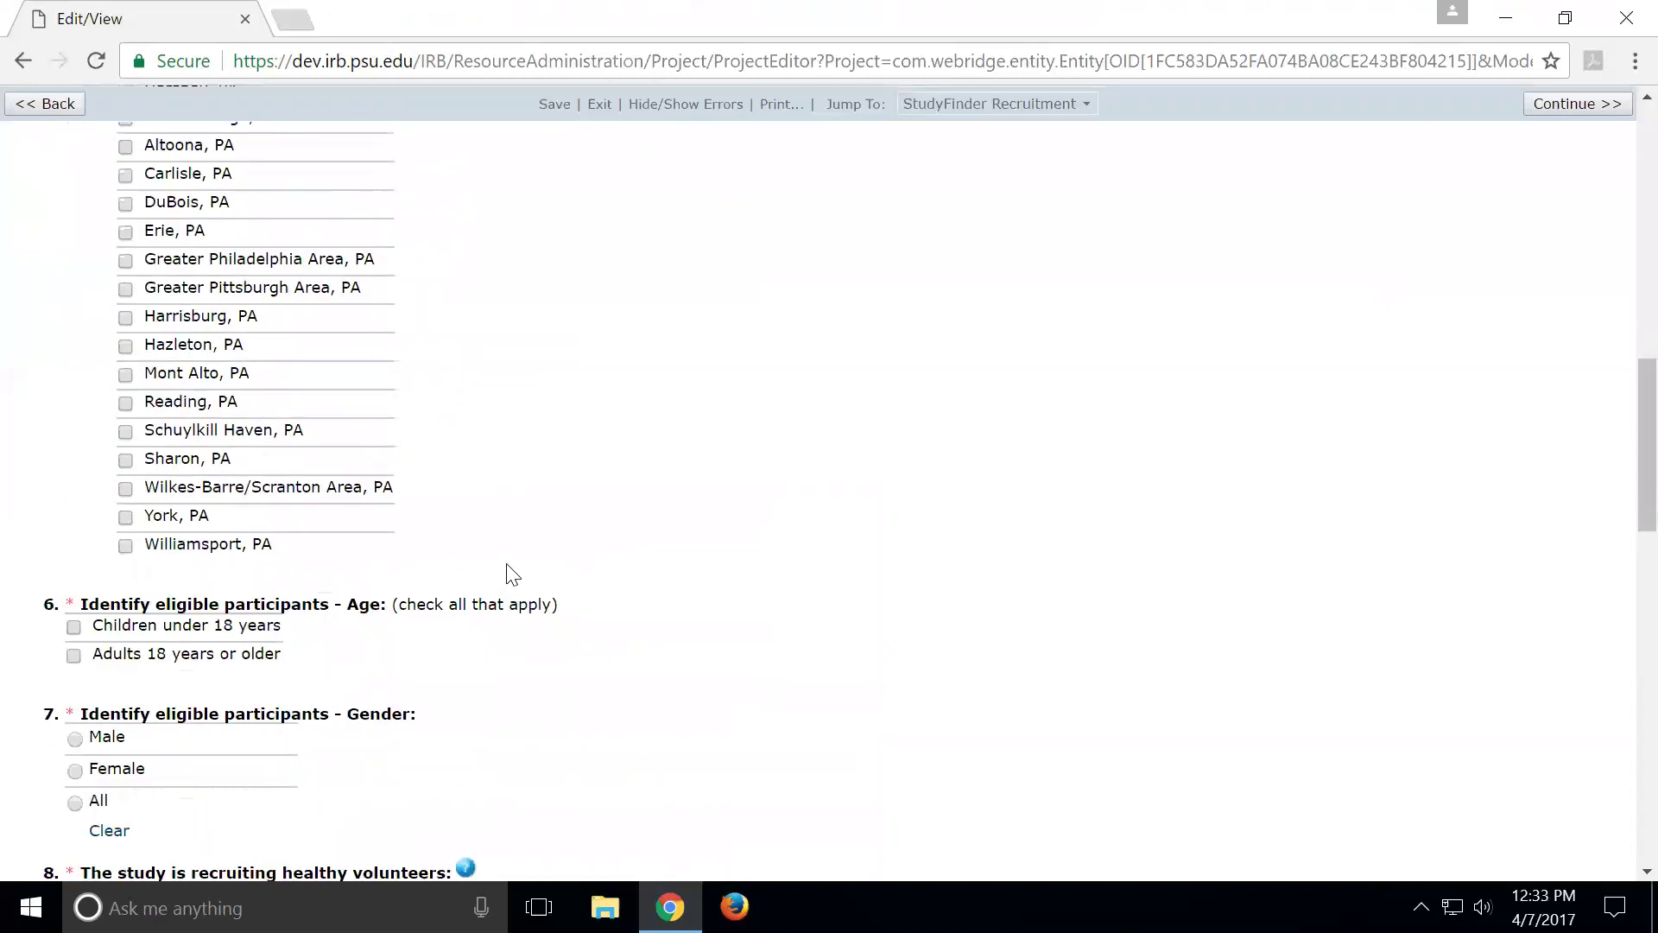
scroll(513, 573, "down", 5)
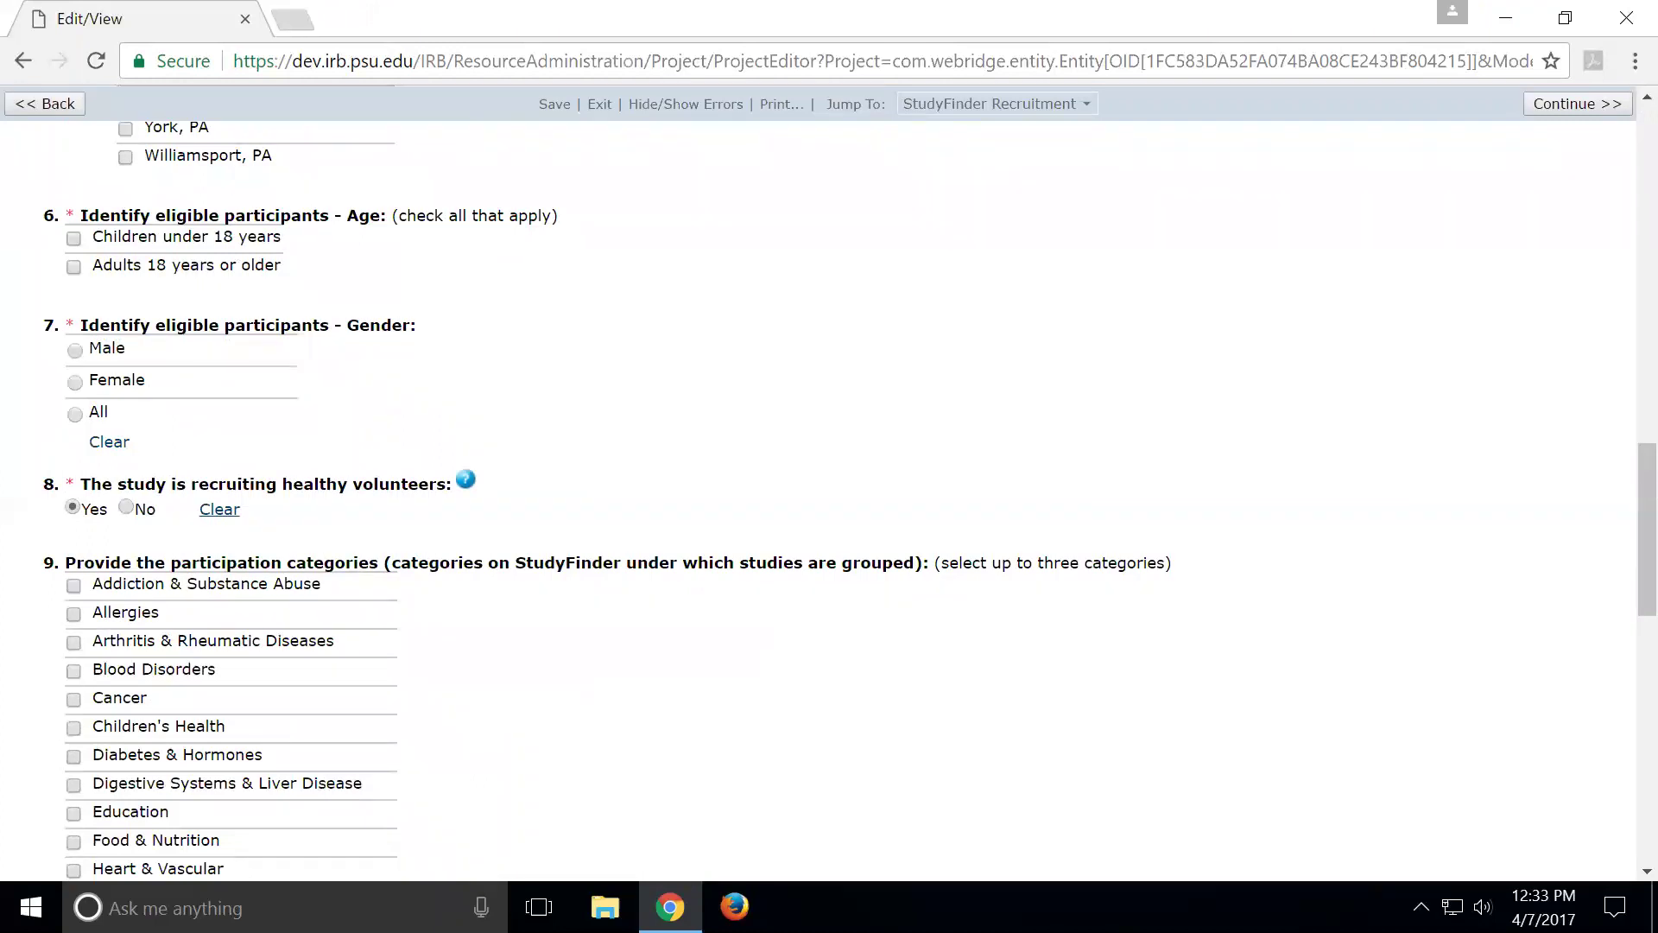
scroll(521, 572, "up", 8)
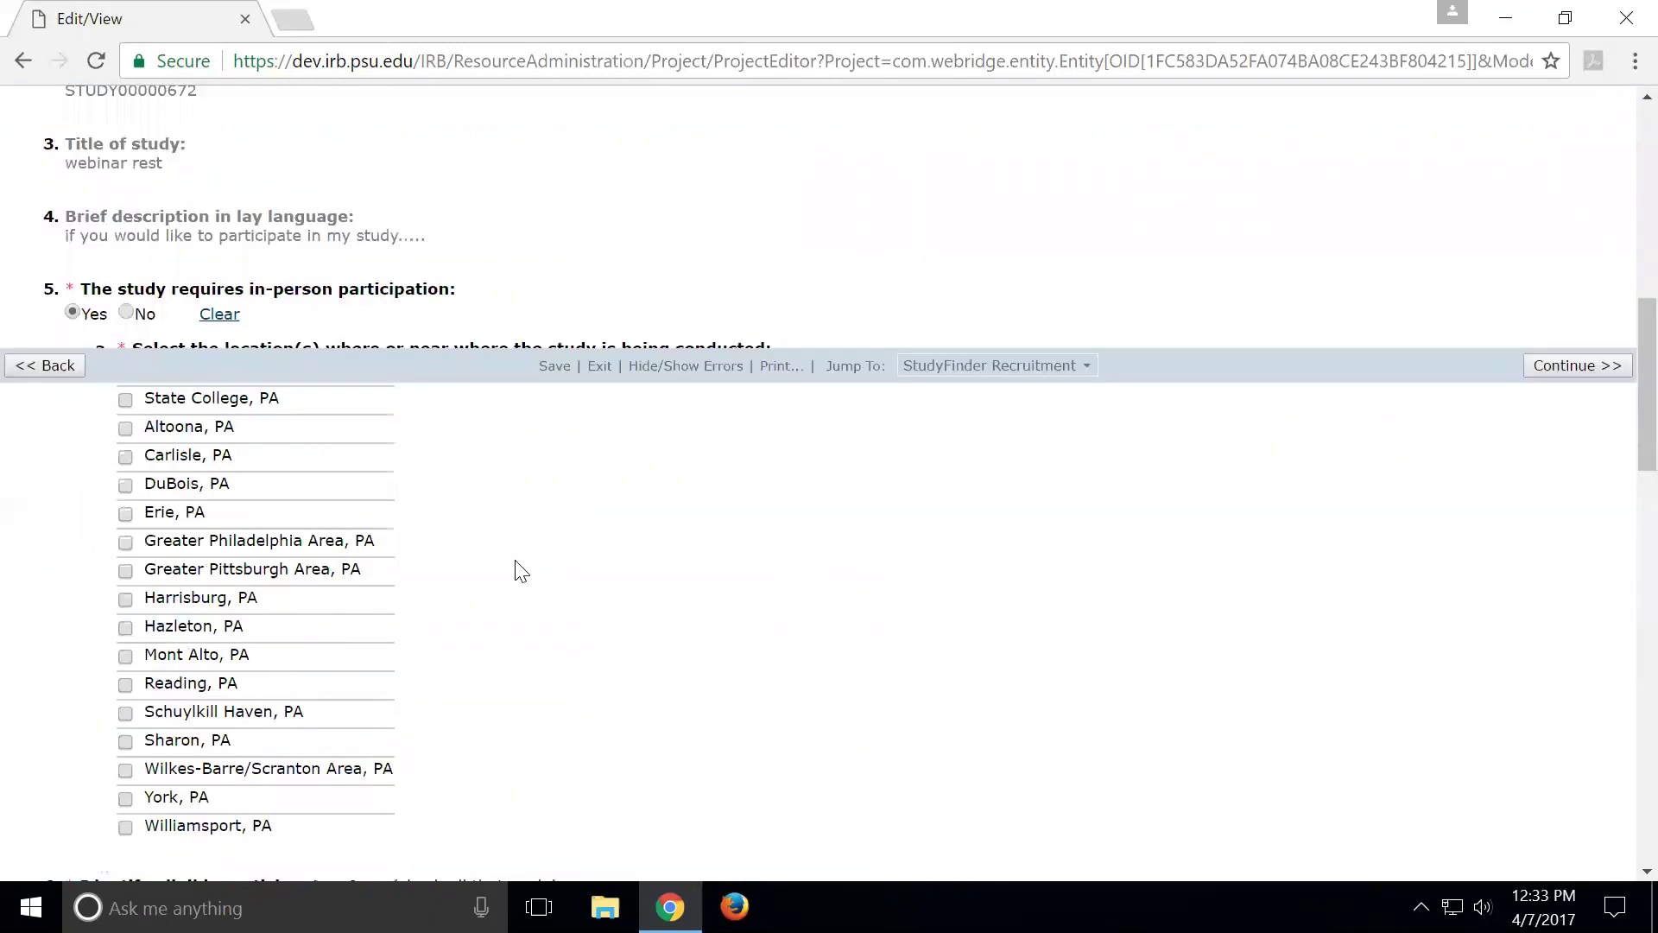
scroll(520, 572, "up", 8)
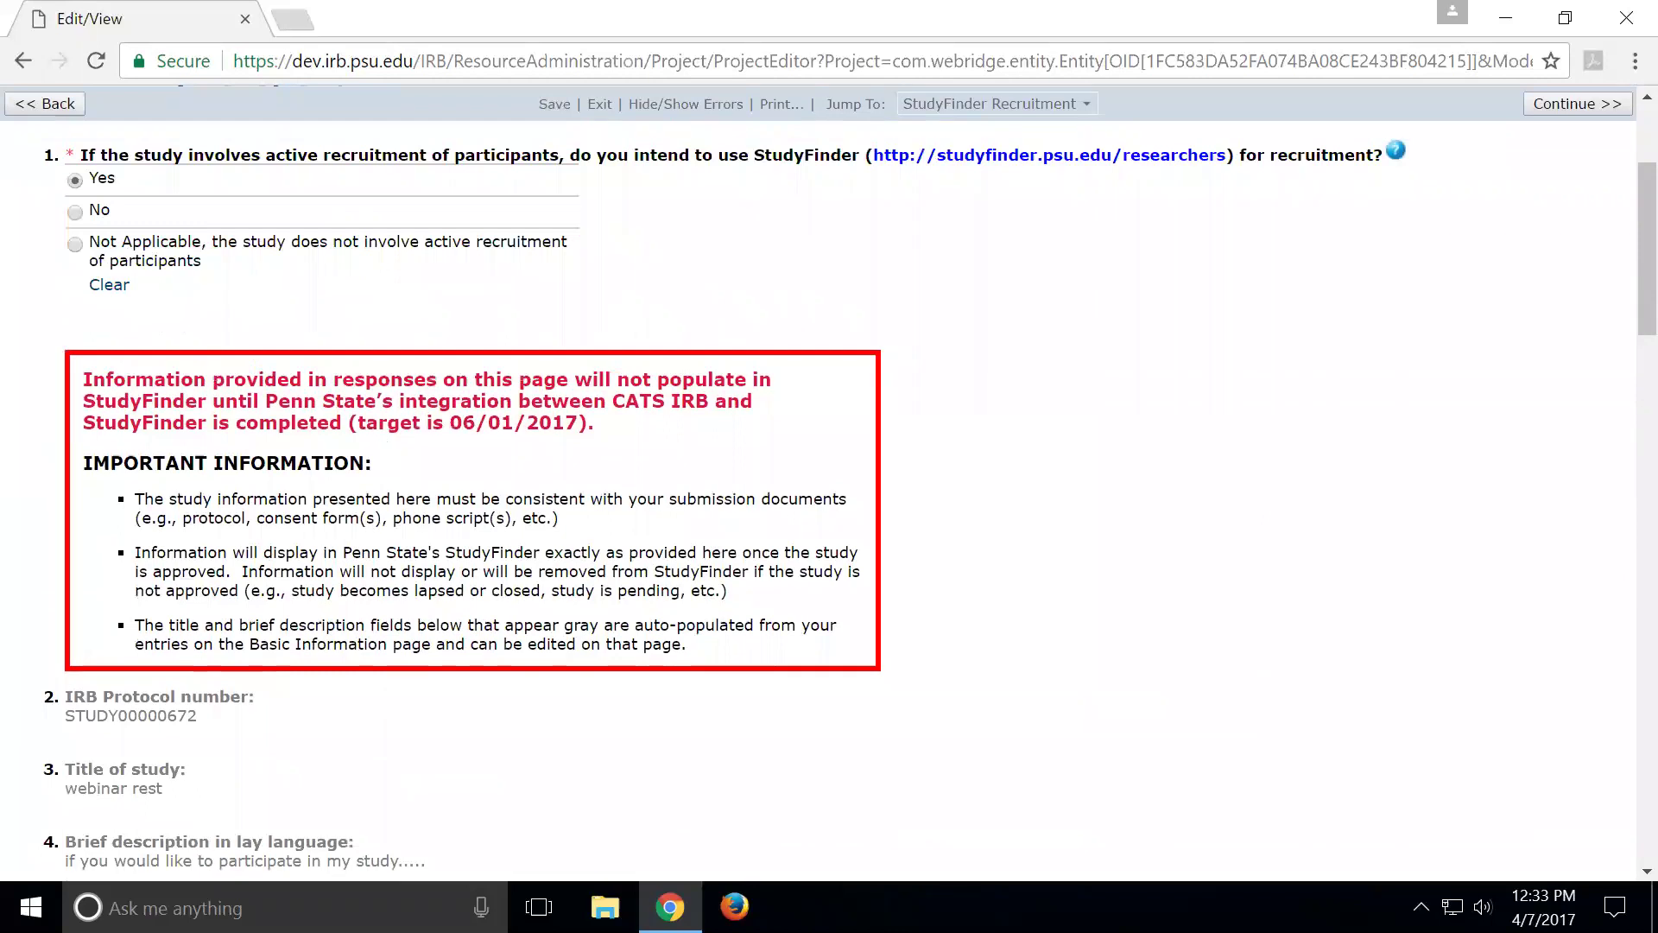
left_click_drag(357, 422, 579, 423)
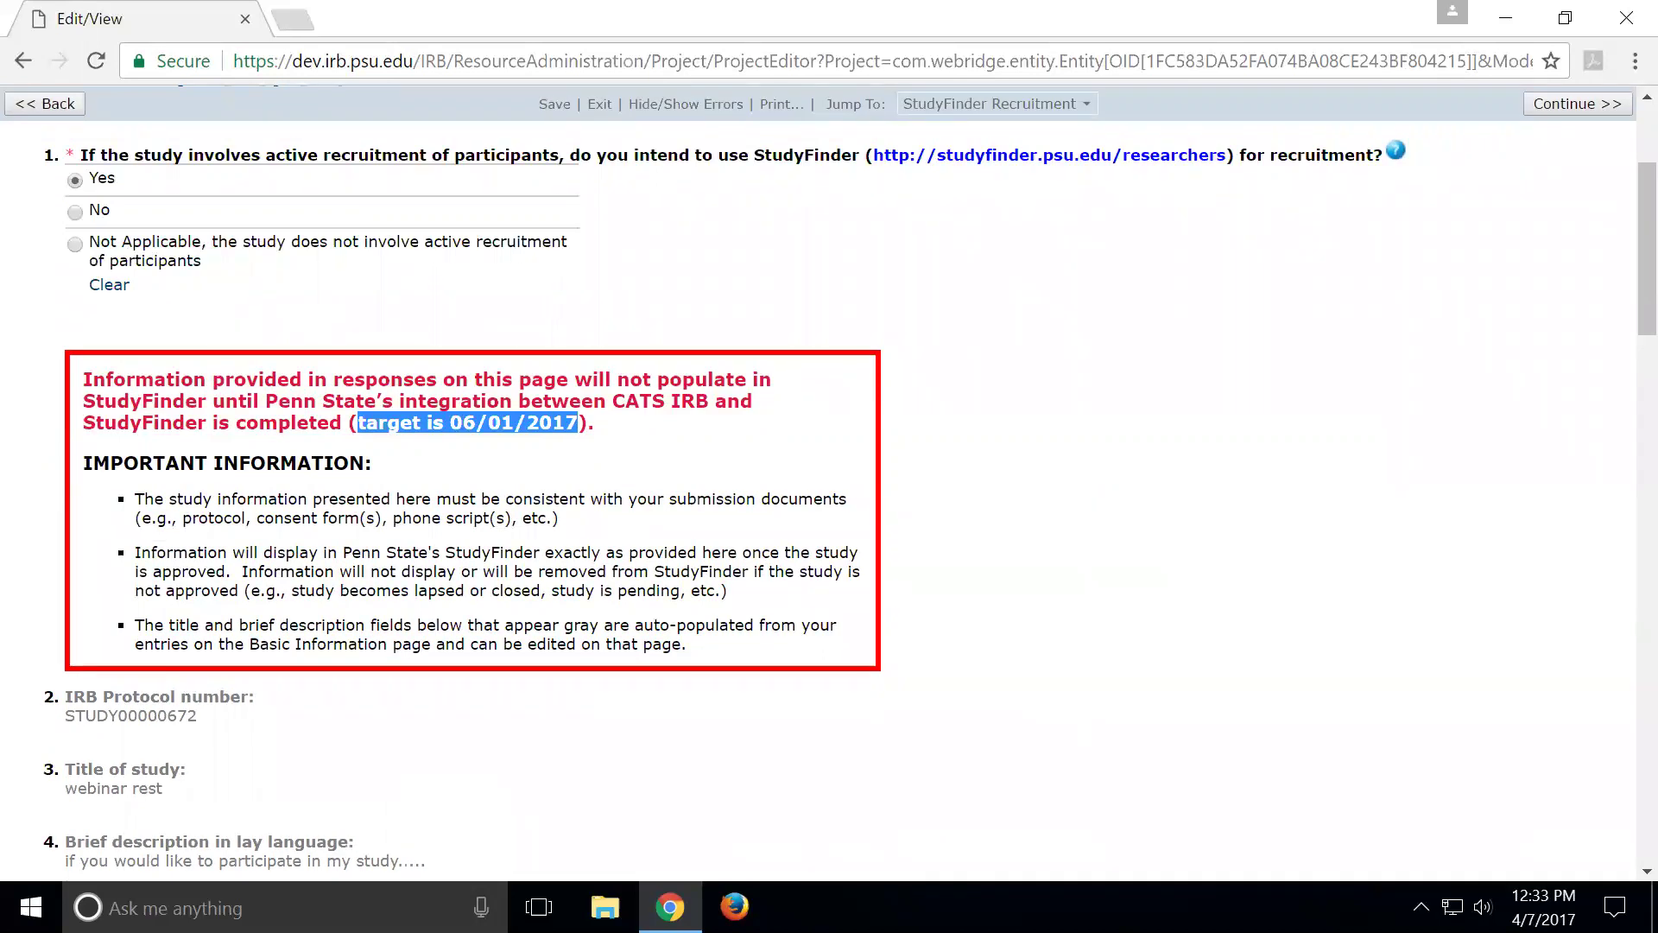
scroll(520, 357, "up", 3)
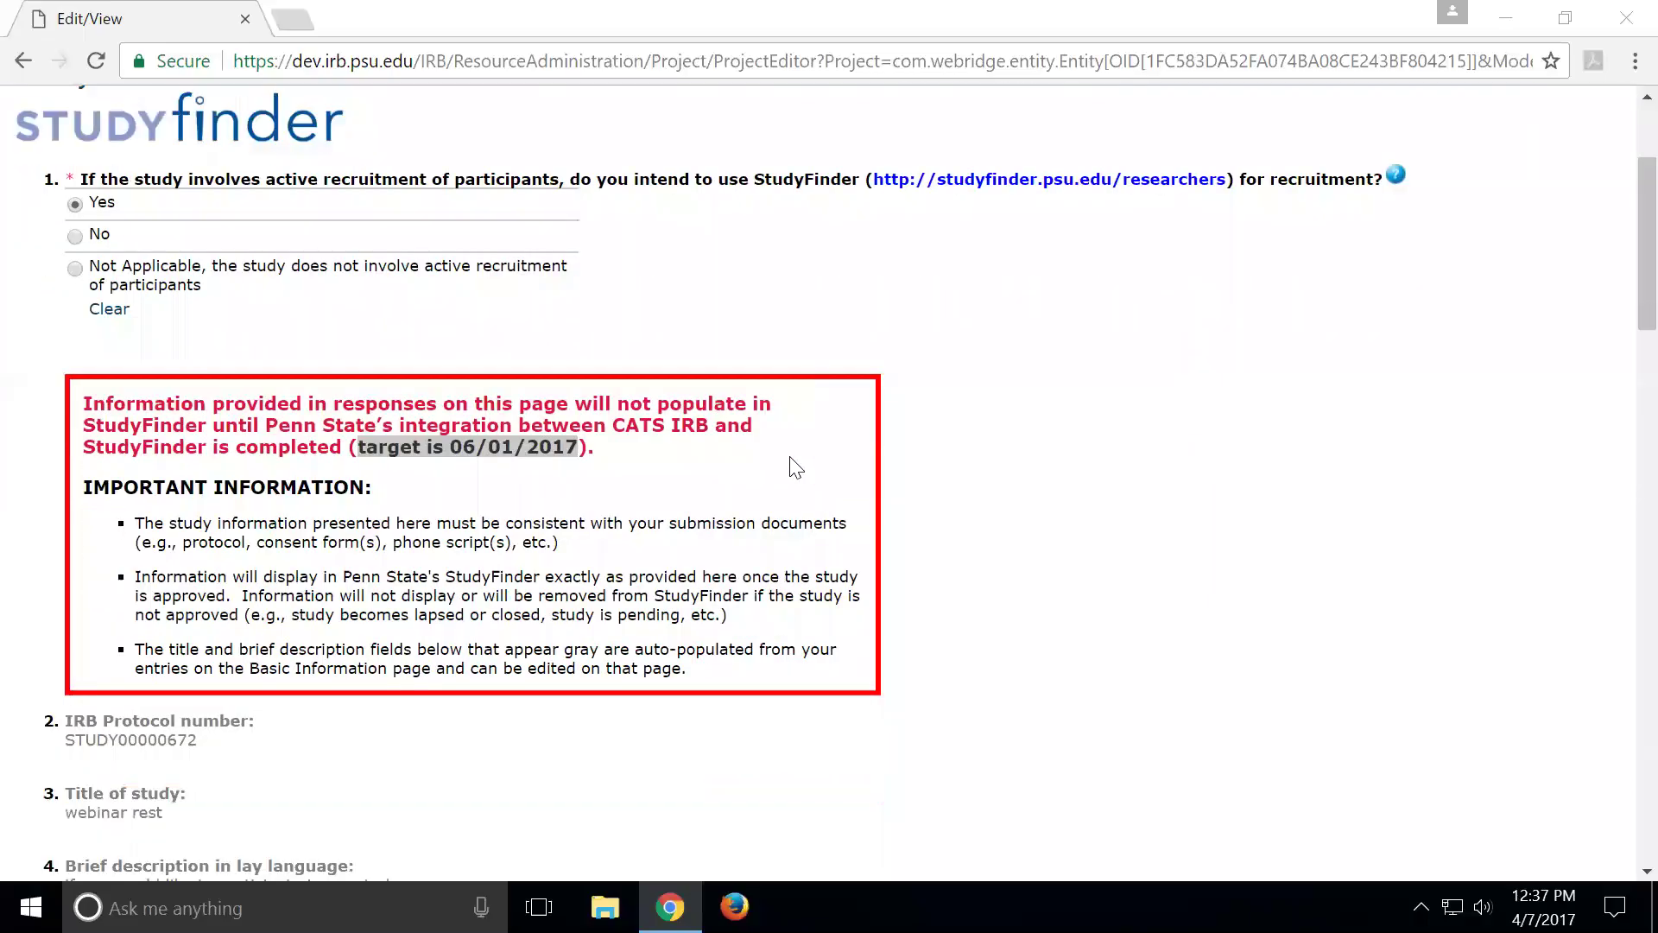
Highlight 'once the study is approved.' in the red notice's second bullet
scroll(818, 493, "down", 3)
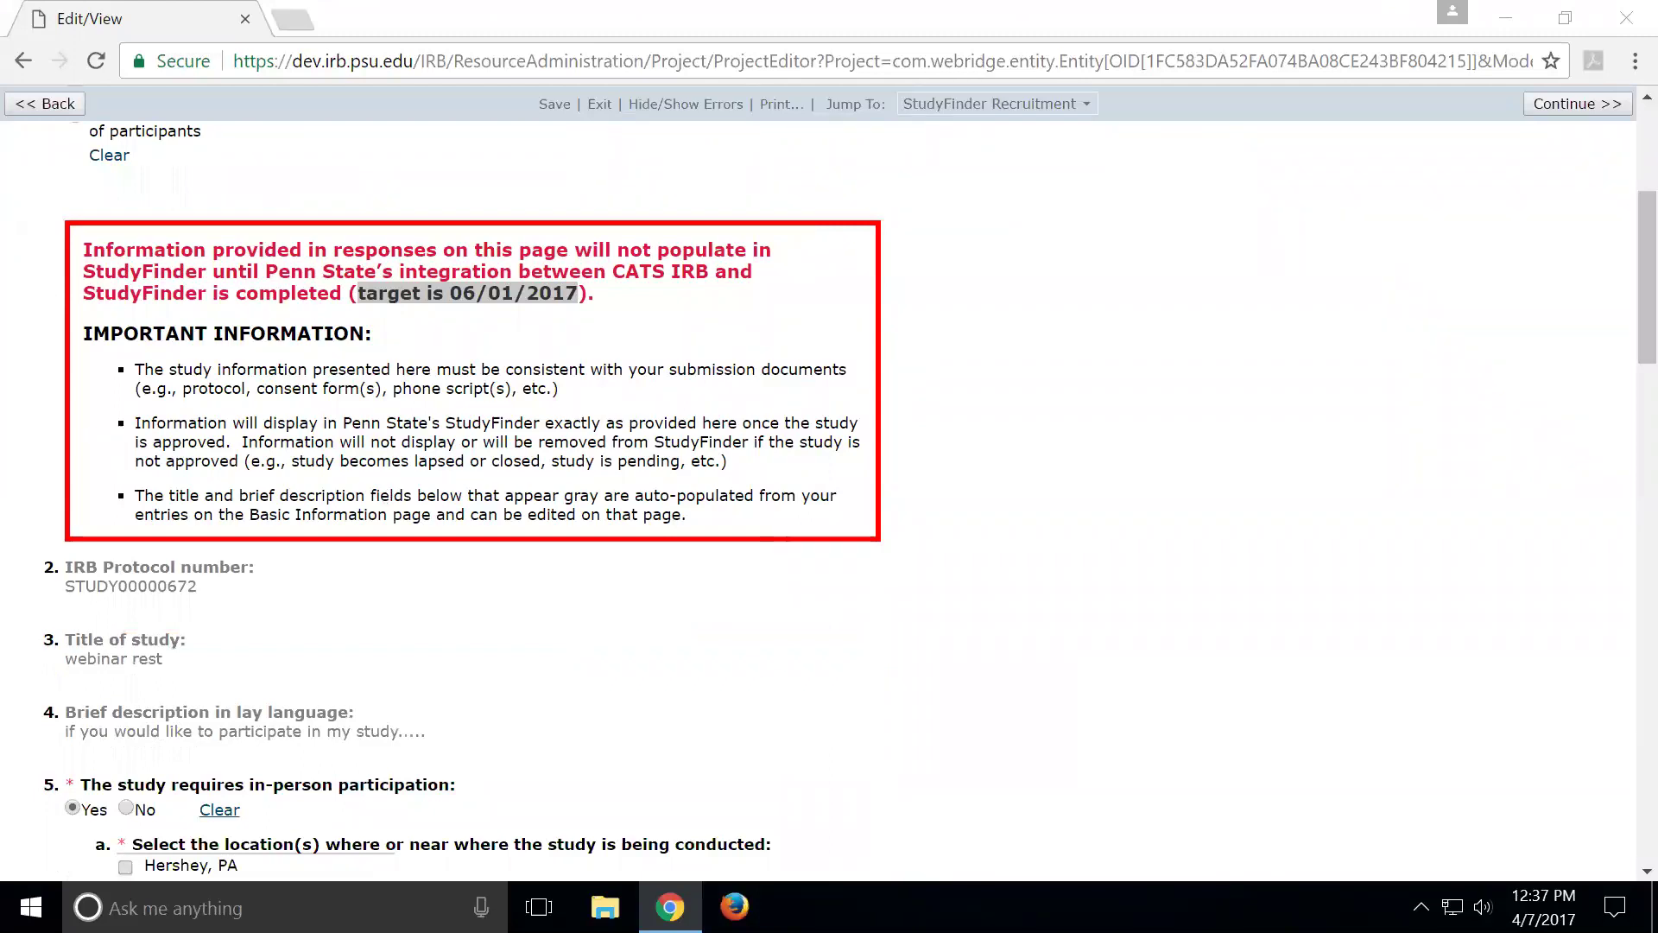
left_click_drag(741, 422, 231, 442)
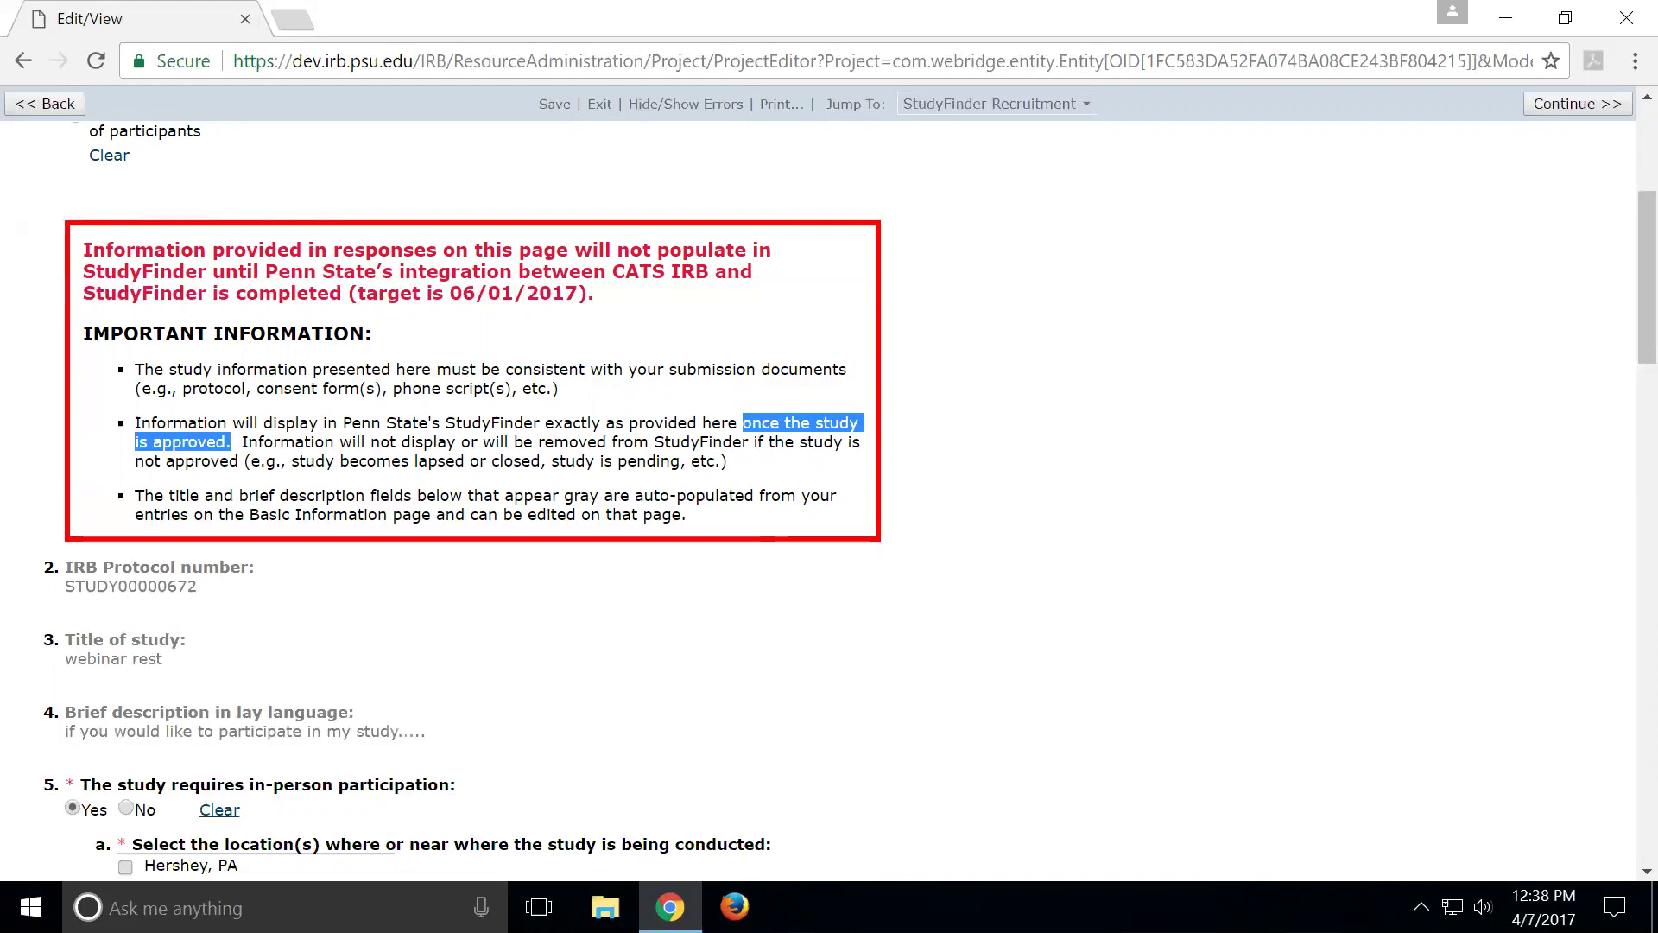
Highlight 'study becomes lapsed', 'closed' and 'study is pending' in the notice in turn
left_click_drag(144, 461, 465, 461)
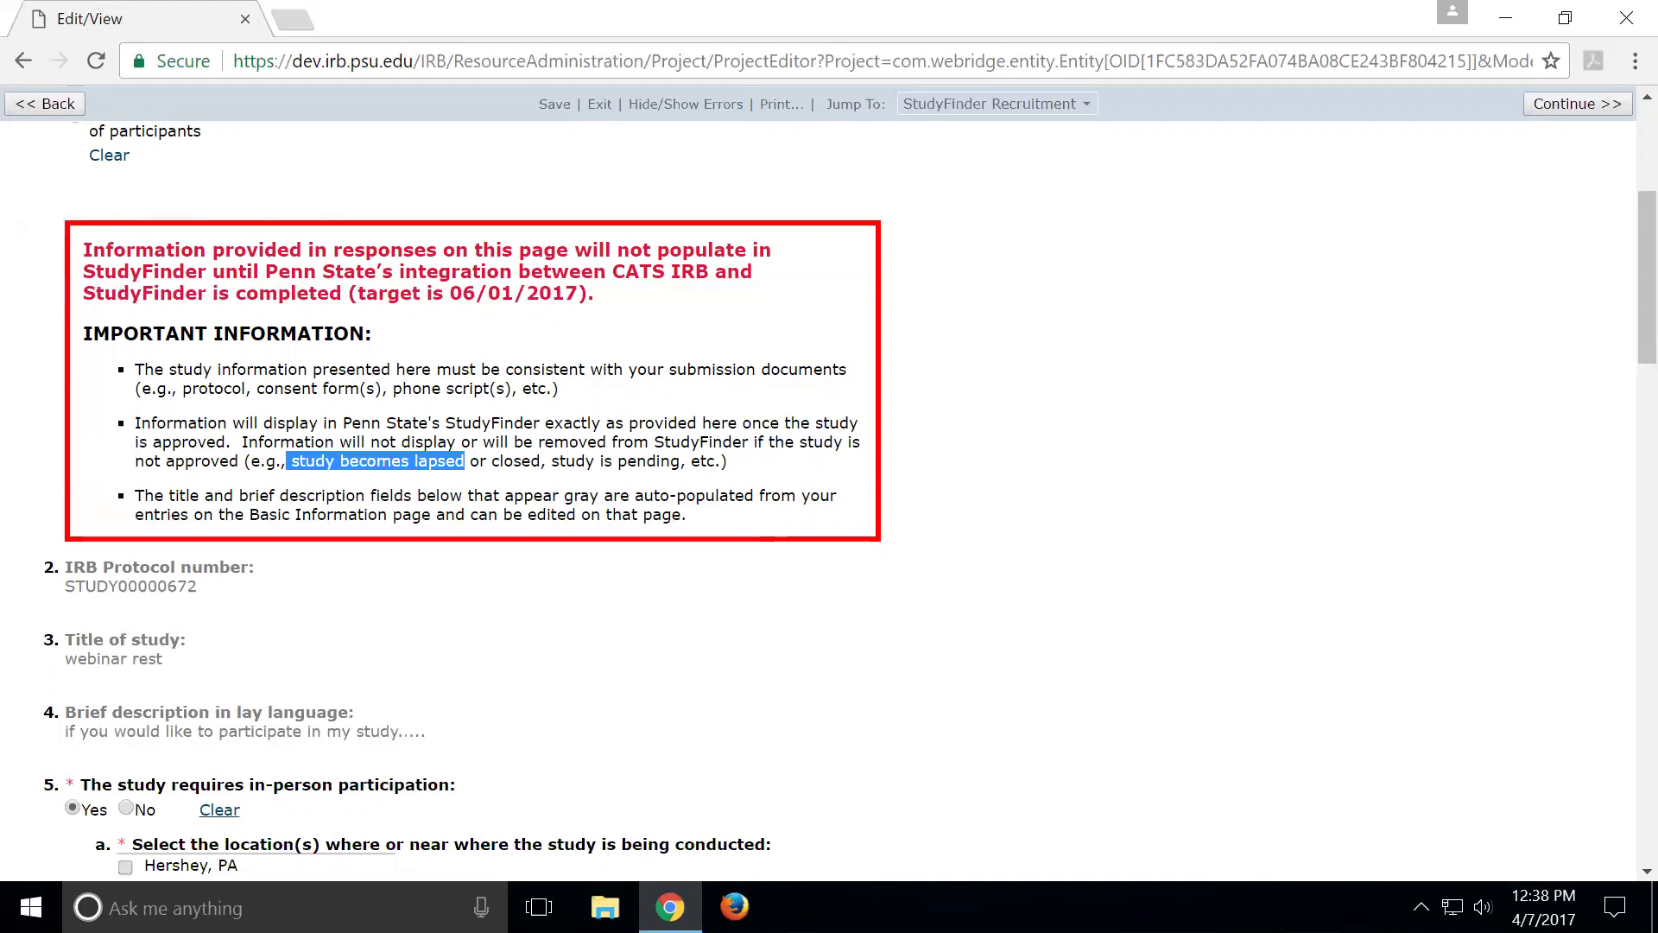
left_click_drag(491, 460, 540, 460)
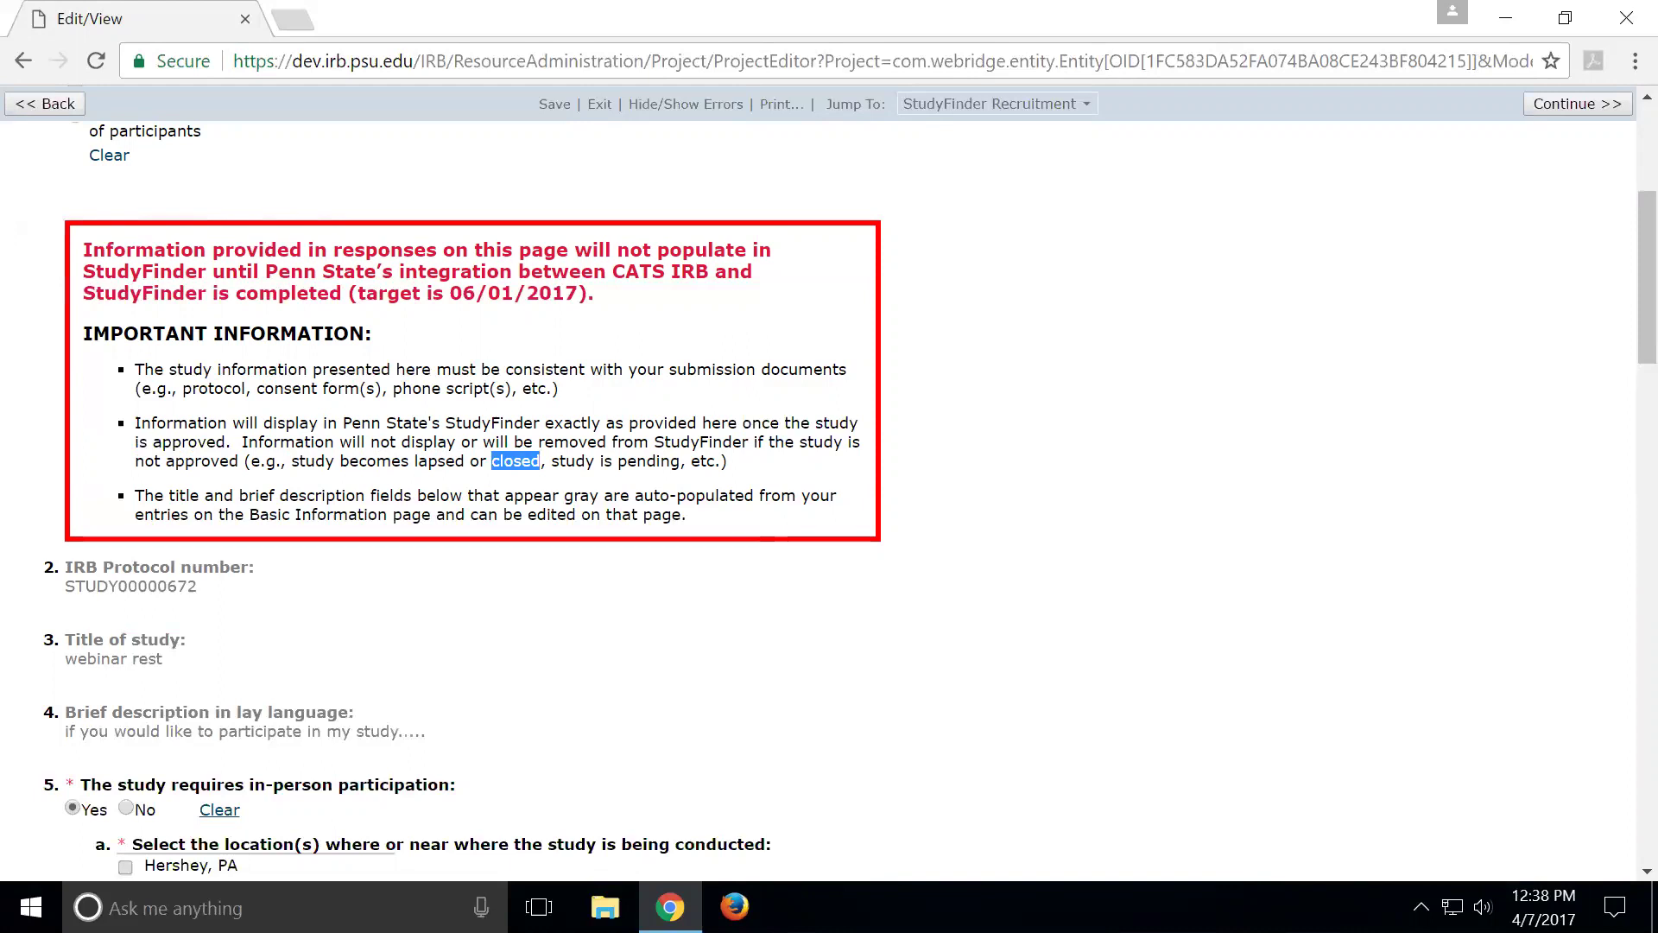
left_click_drag(551, 460, 686, 461)
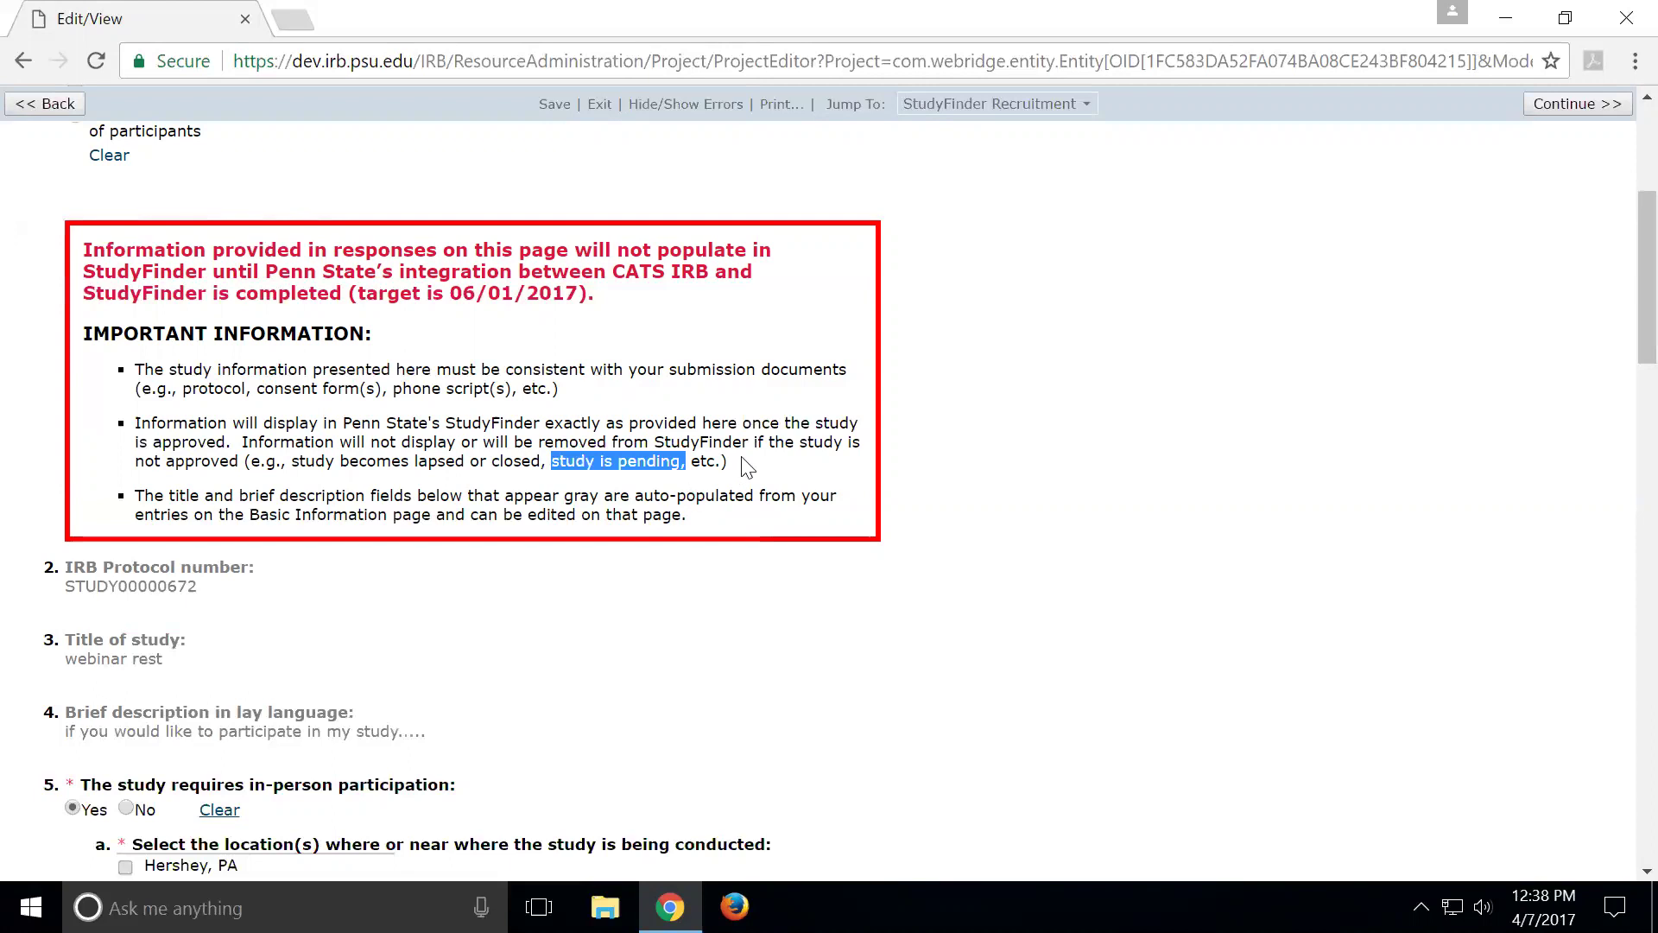
Re-highlight part of the second bullet and 'becomes lapsed', clearing each highlight afterwards
left_click_drag(780, 422, 808, 441)
left_click(737, 489)
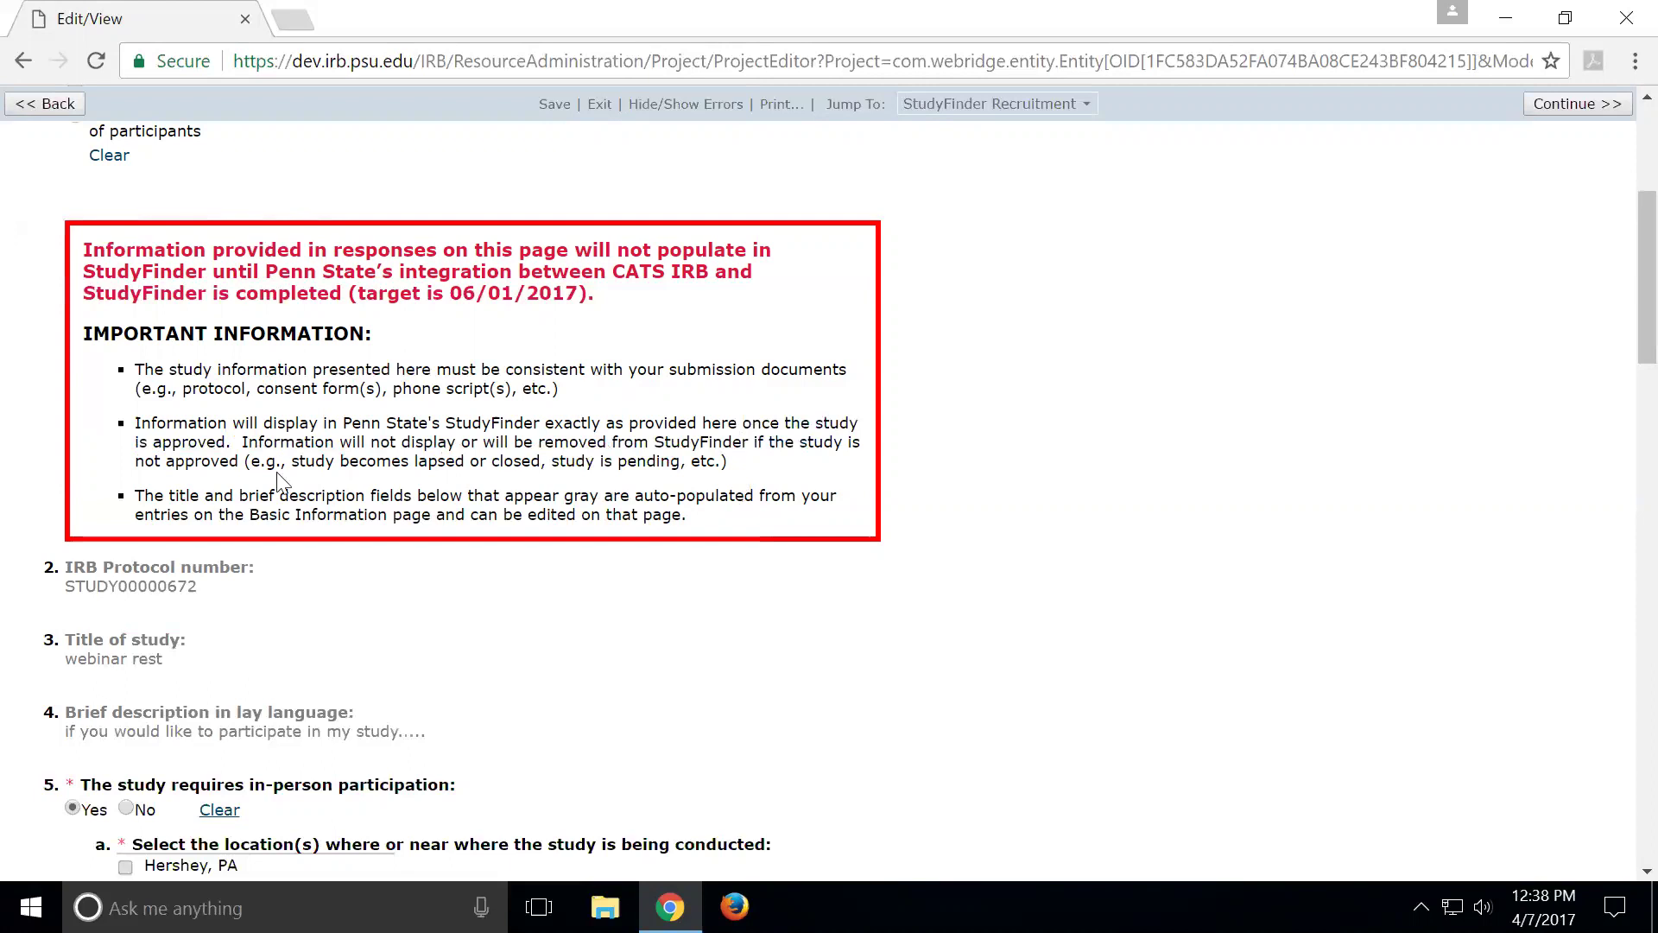
left_click_drag(325, 460, 469, 461)
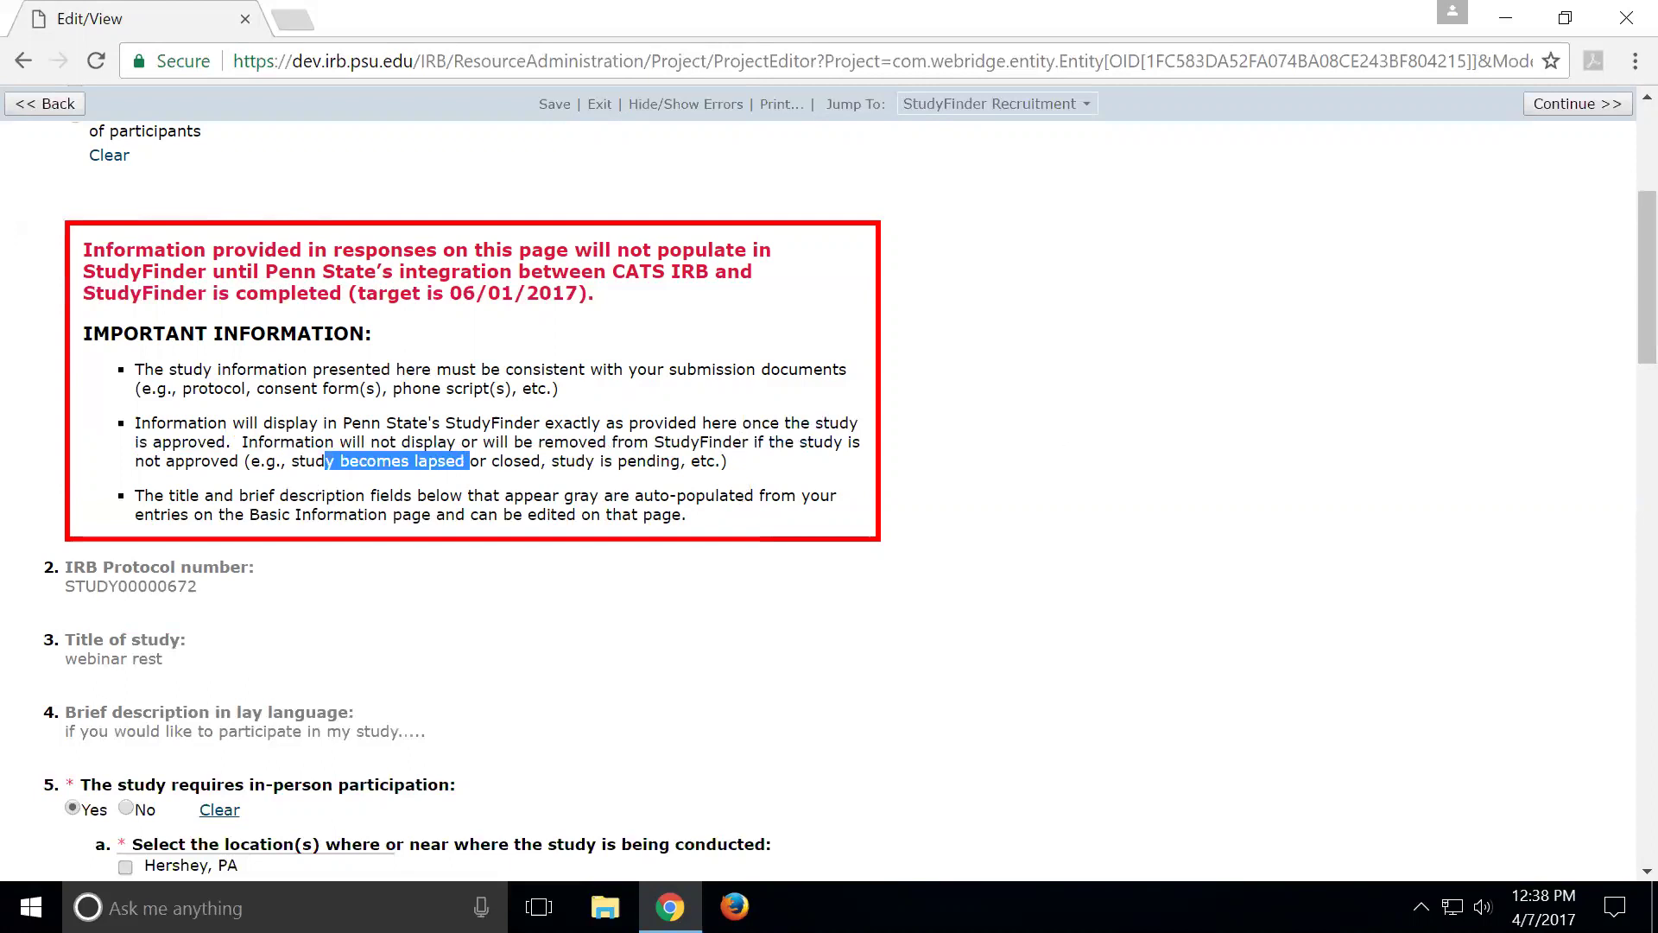
left_click(1061, 431)
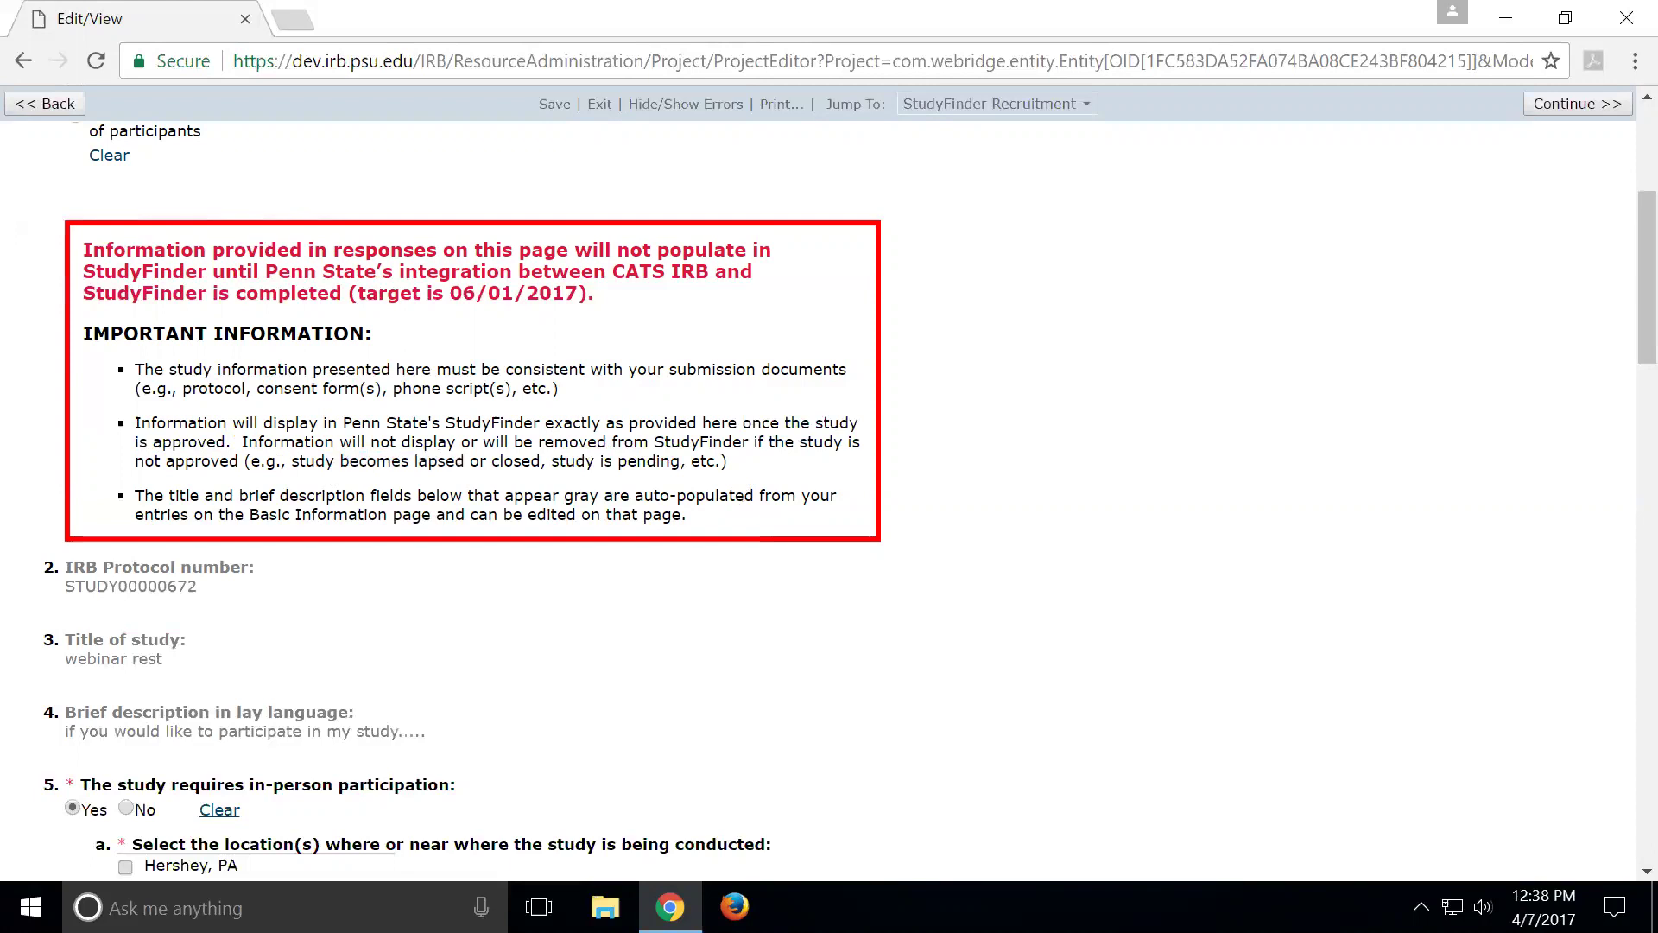